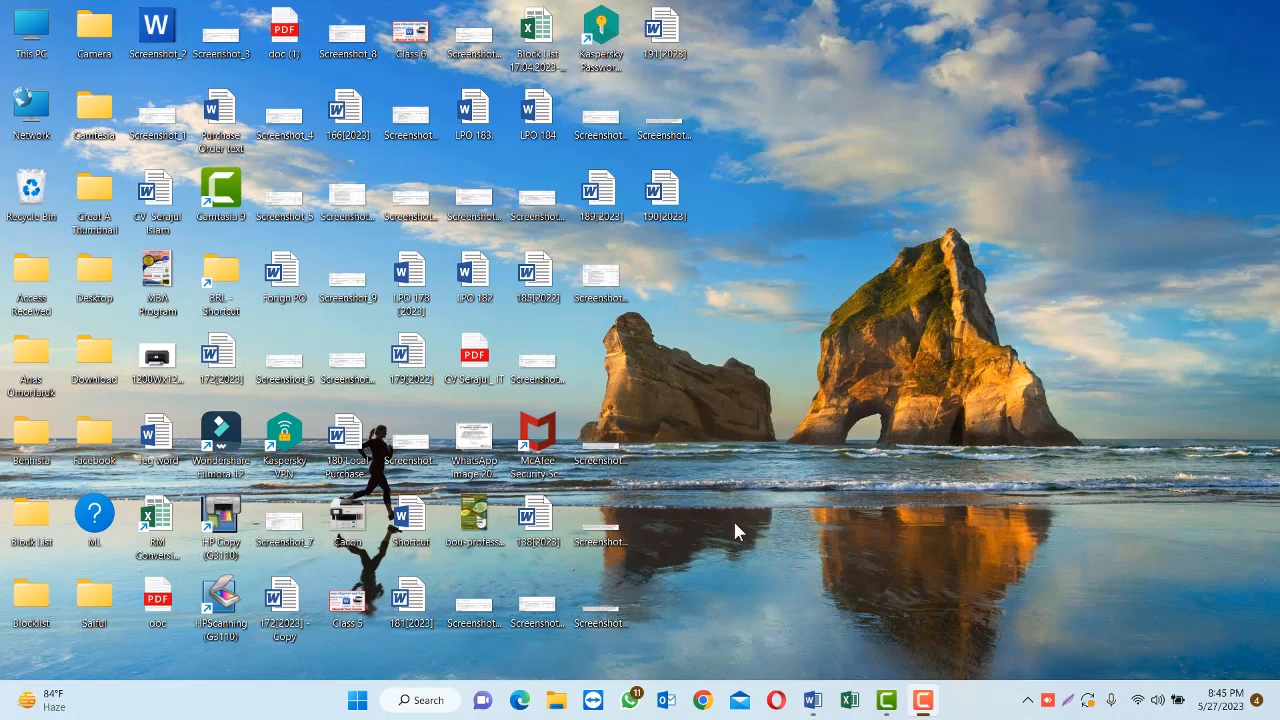
Open Chrome and search Google for "lightshot download"
left_click(703, 700)
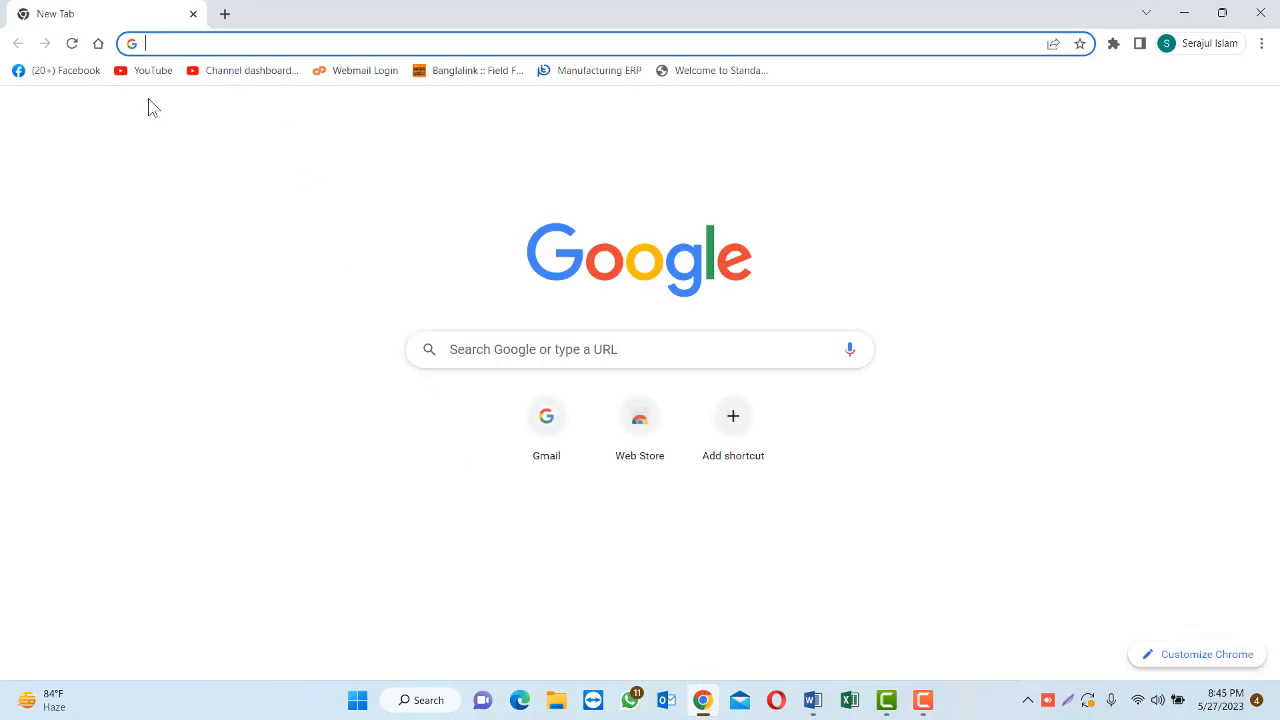
left_click(152, 42)
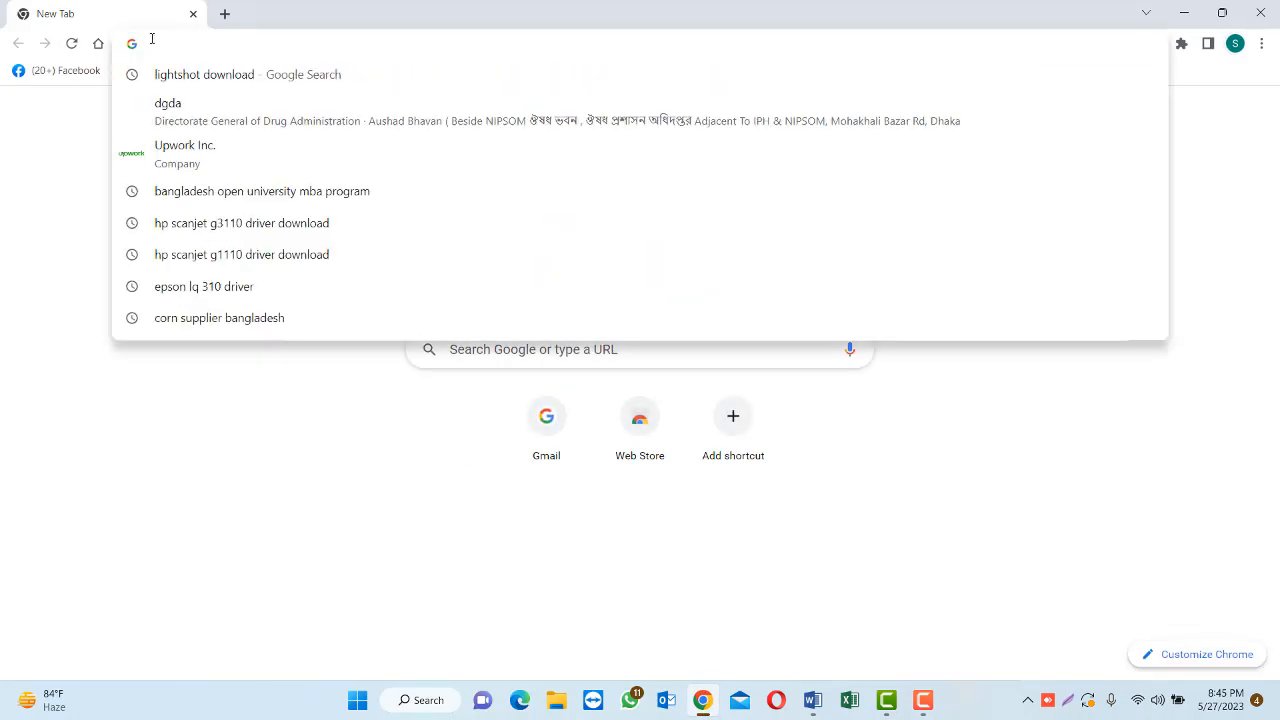
type("lish")
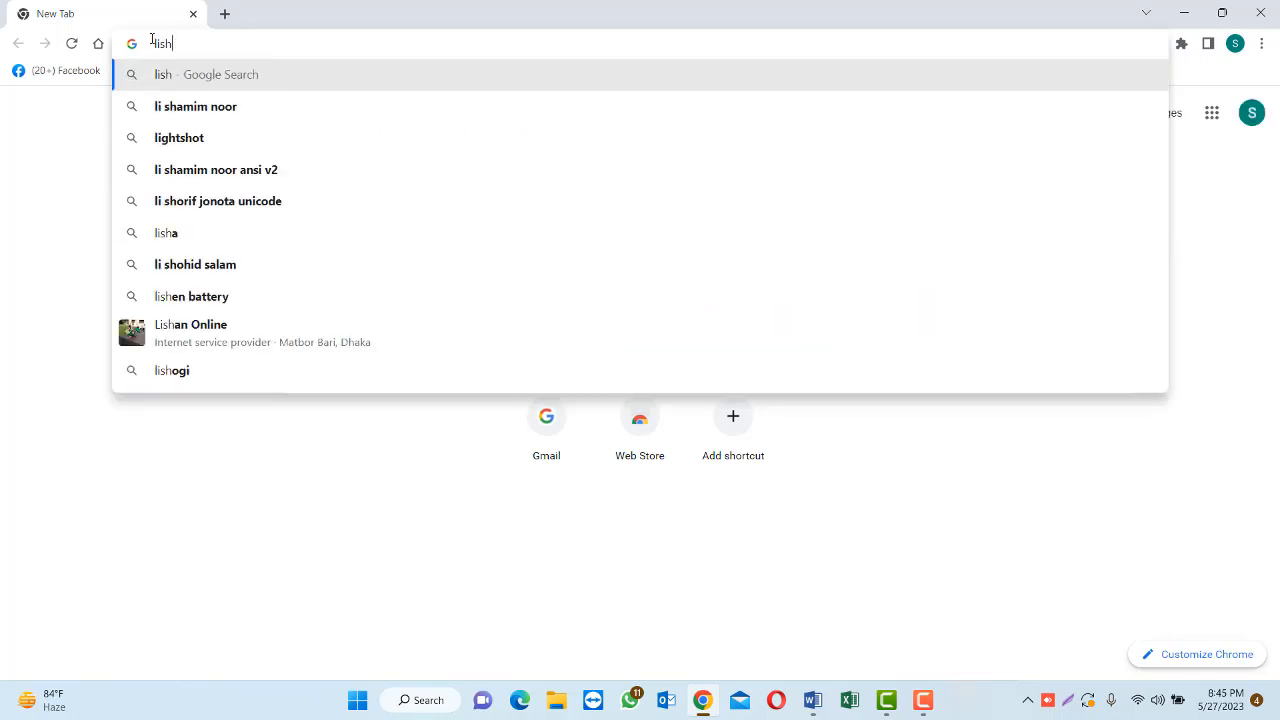
key("BackSpace")
key("BackSpace")
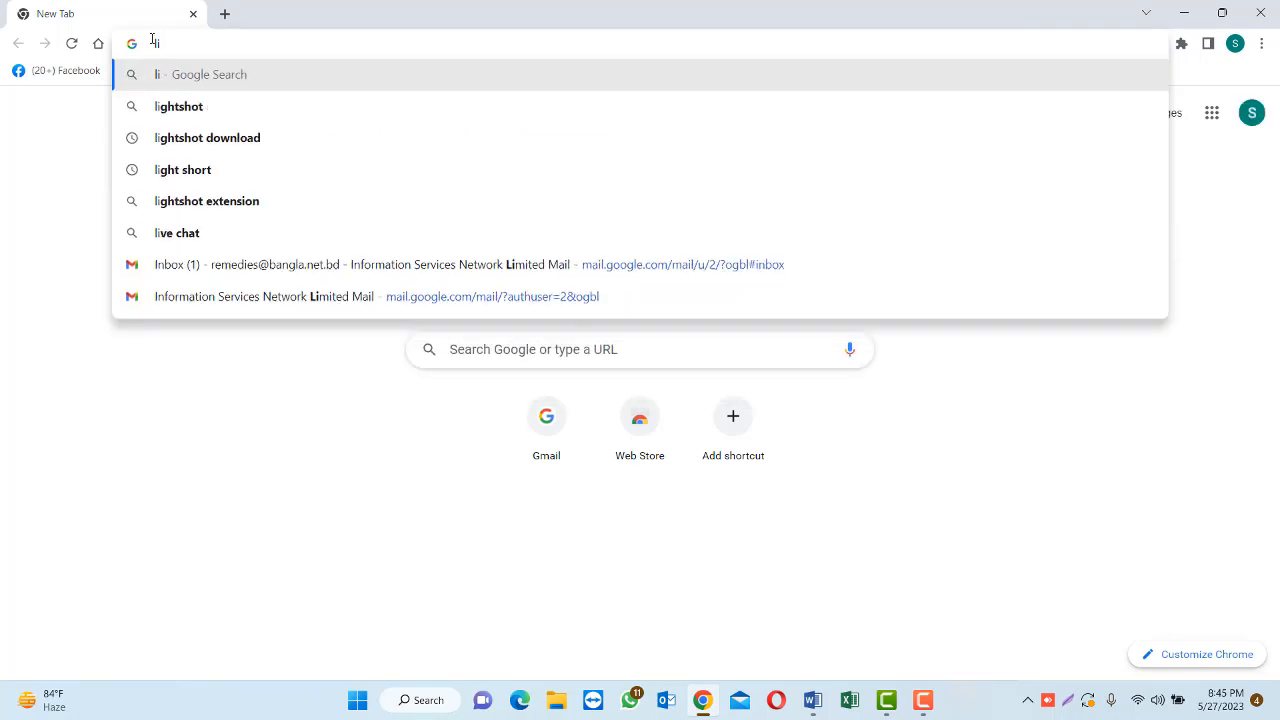
type("ghtsh")
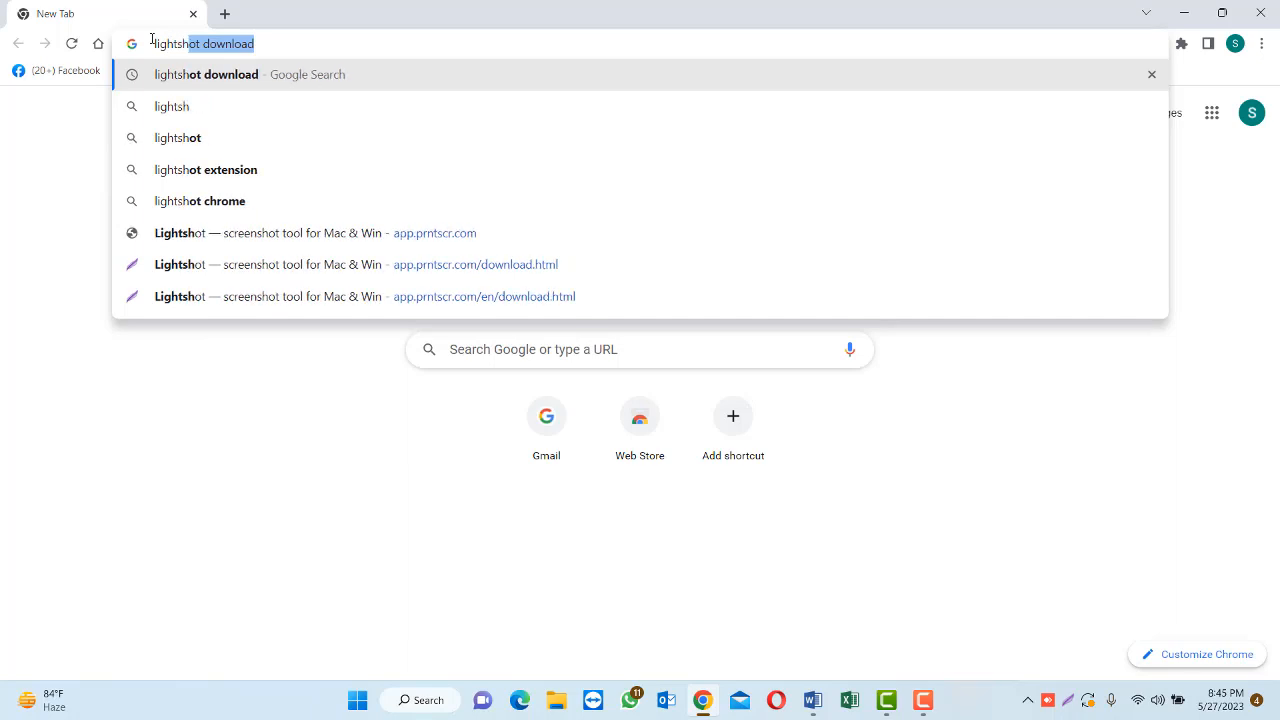
type("oot")
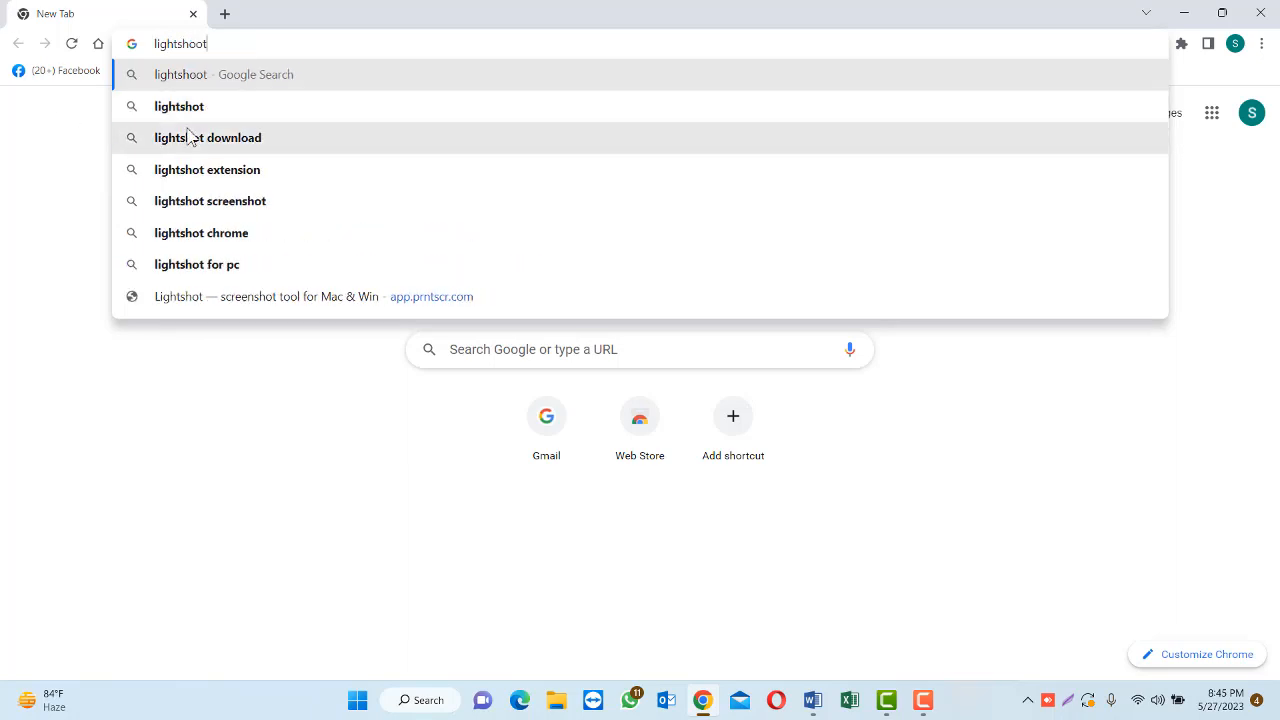
left_click(190, 137)
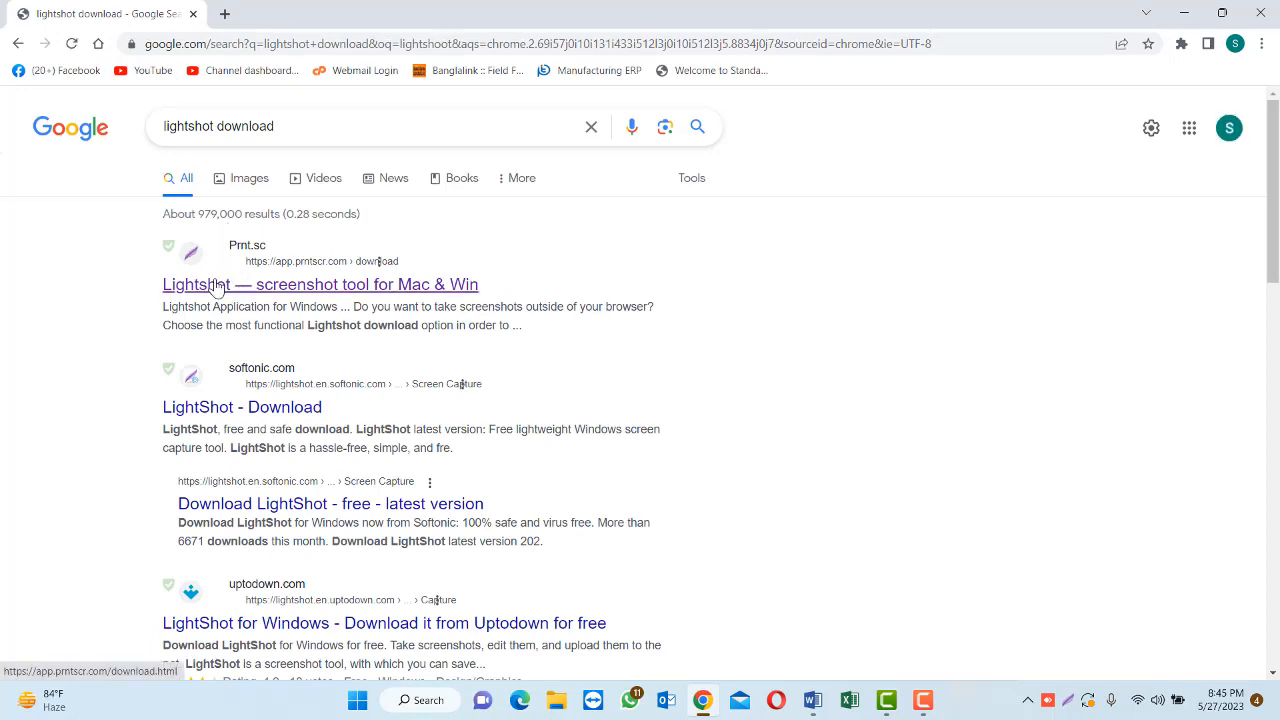
Download the Windows version of Lightshot from its official prntscr.com download page and run the installer
left_click(313, 284)
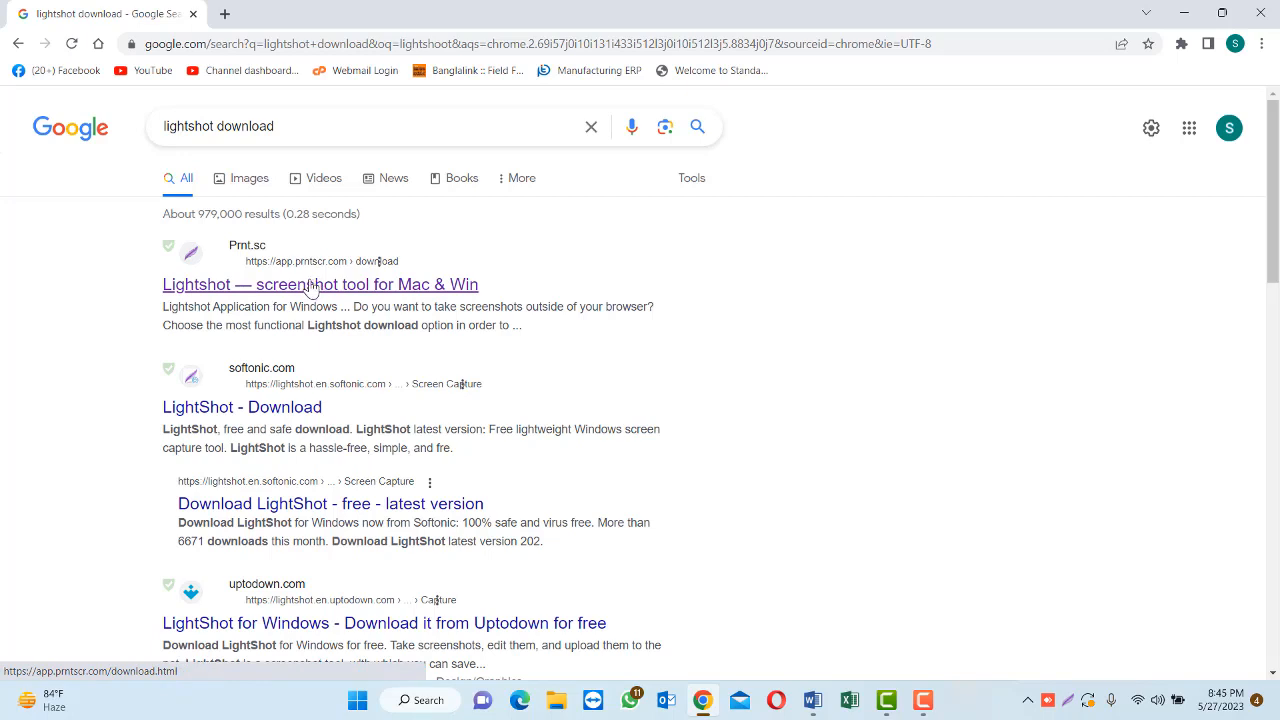
left_click(312, 285)
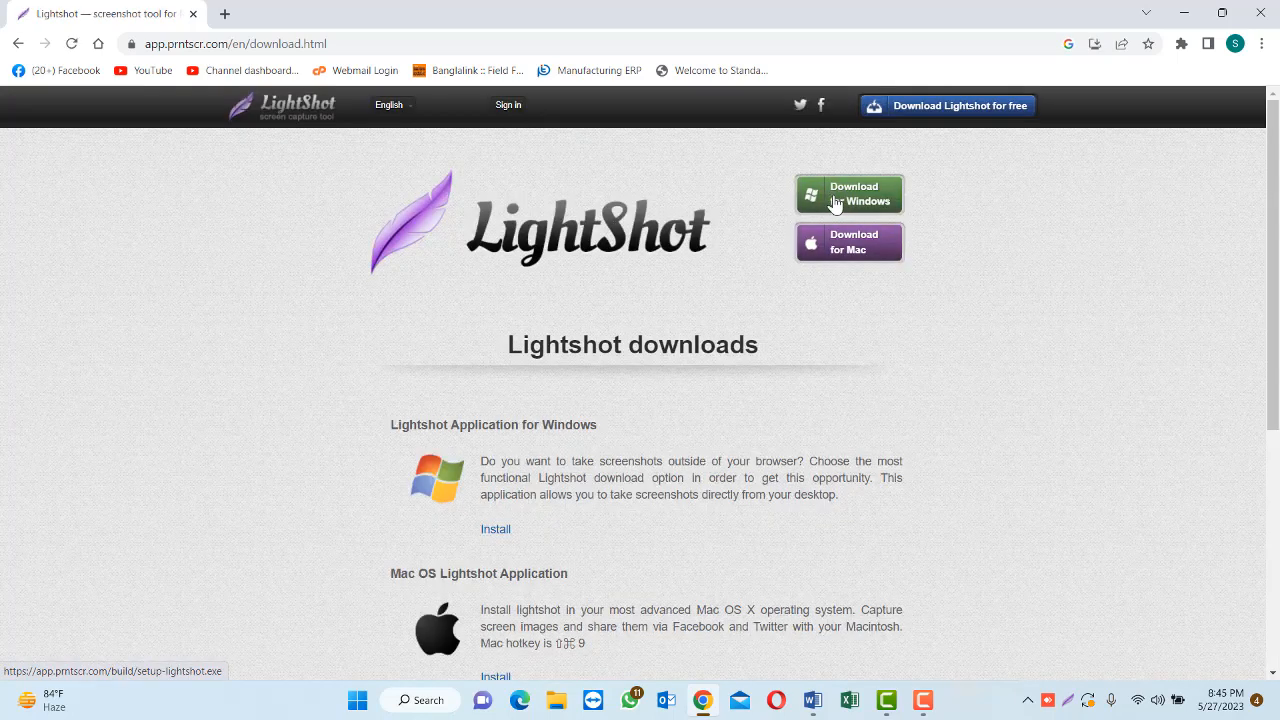
left_click(835, 203)
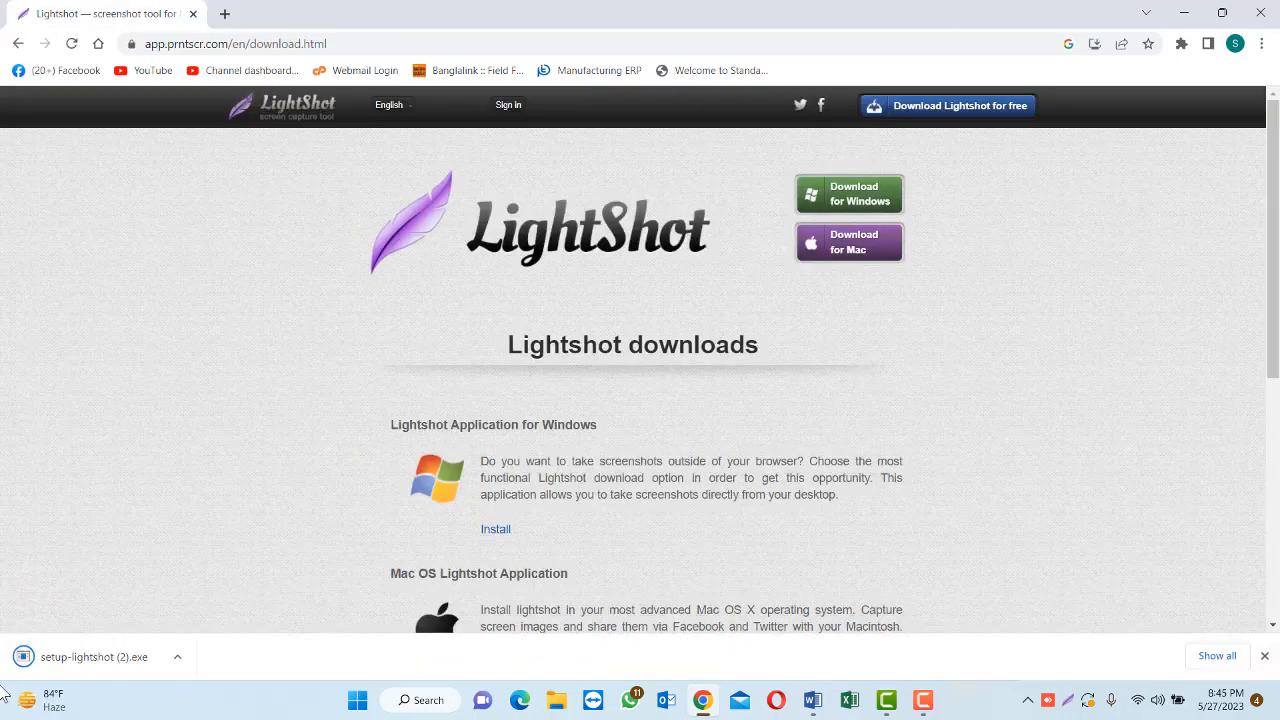
left_click(66, 660)
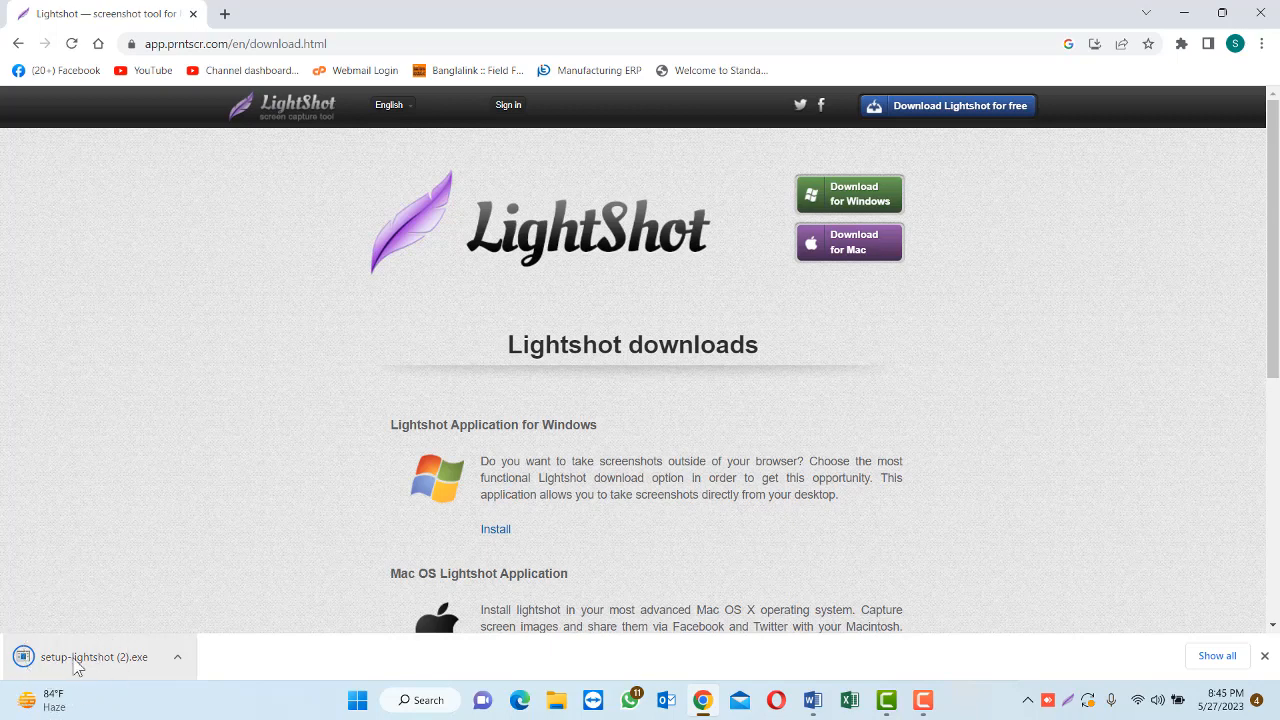
left_click(74, 664)
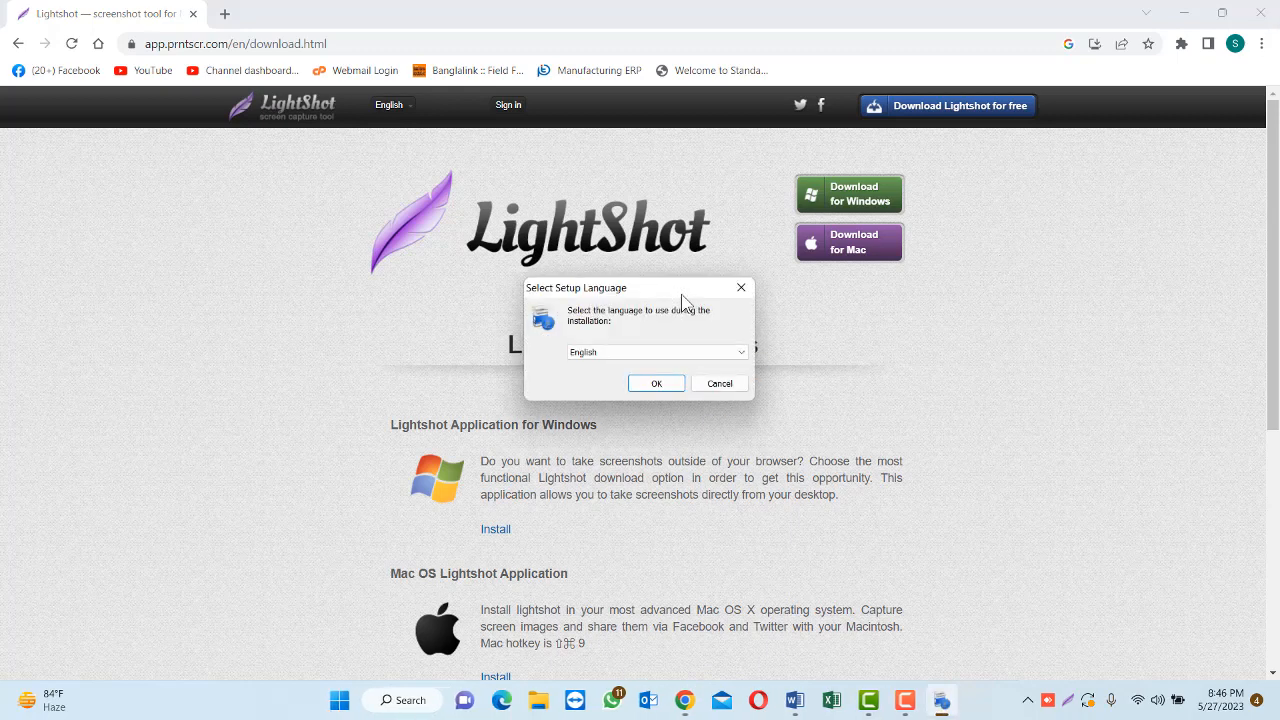
Choose English as the setup language and accept the Lightshot license agreement after reviewing it
left_click(656, 383)
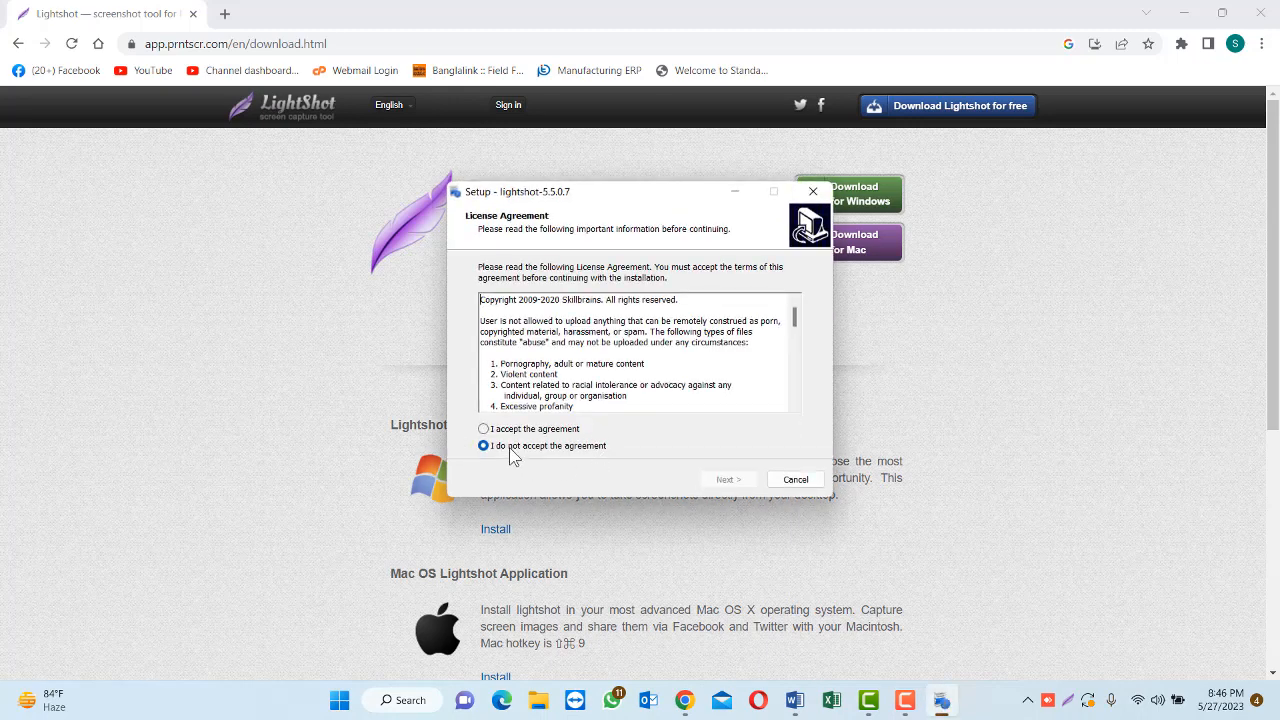
left_click(485, 430)
scroll(631, 352, "down", 10)
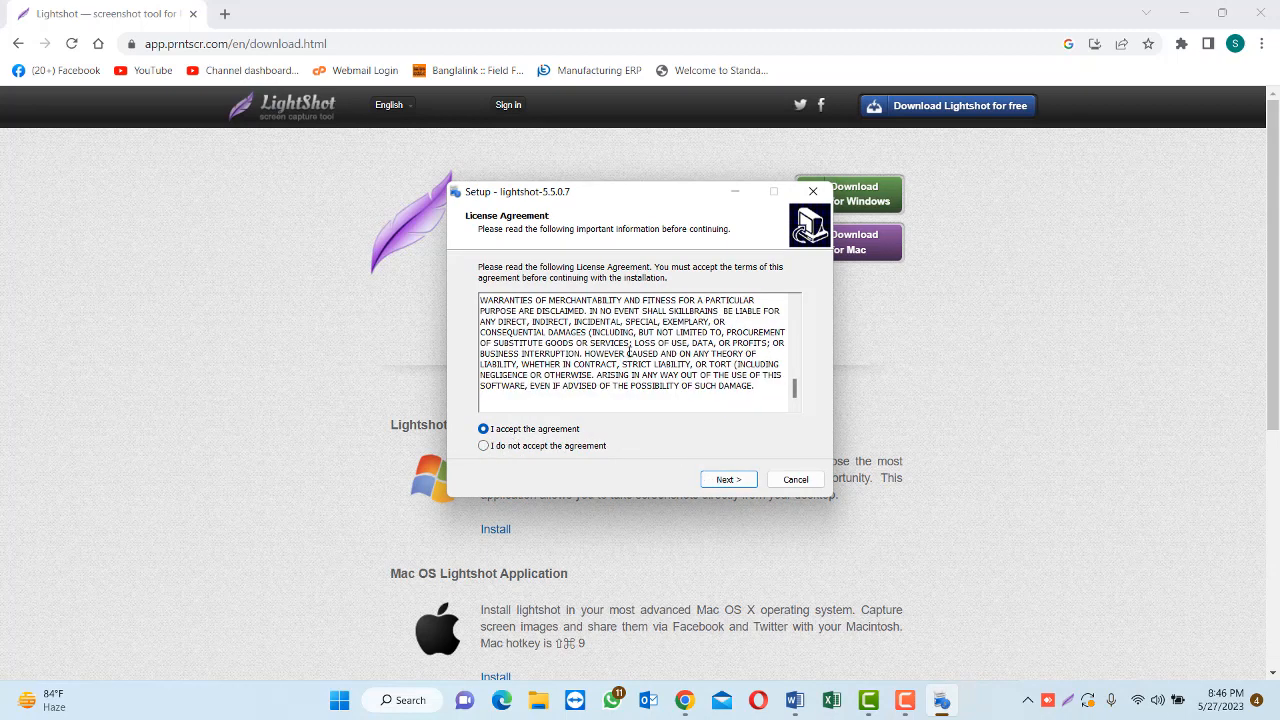
scroll(630, 352, "up", 10)
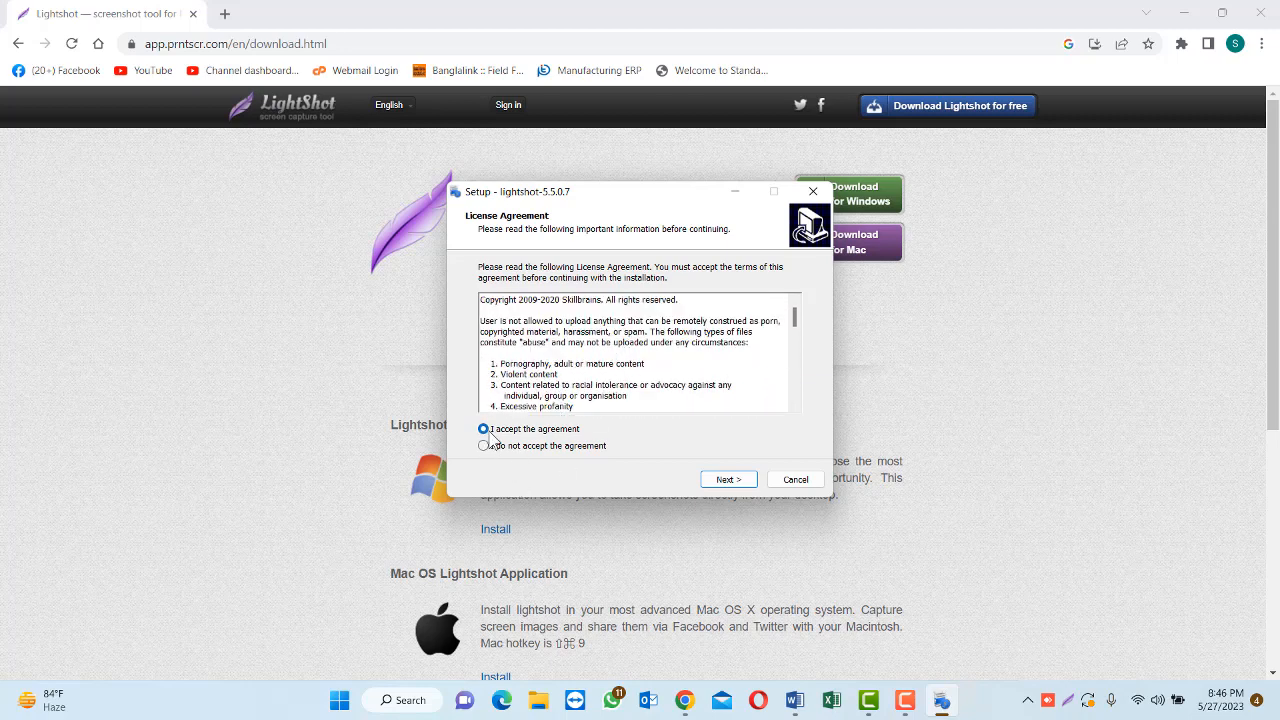
Install Lightshot and finish the setup wizard, closing the browser window with the thank-you page
left_click(724, 482)
left_click(720, 481)
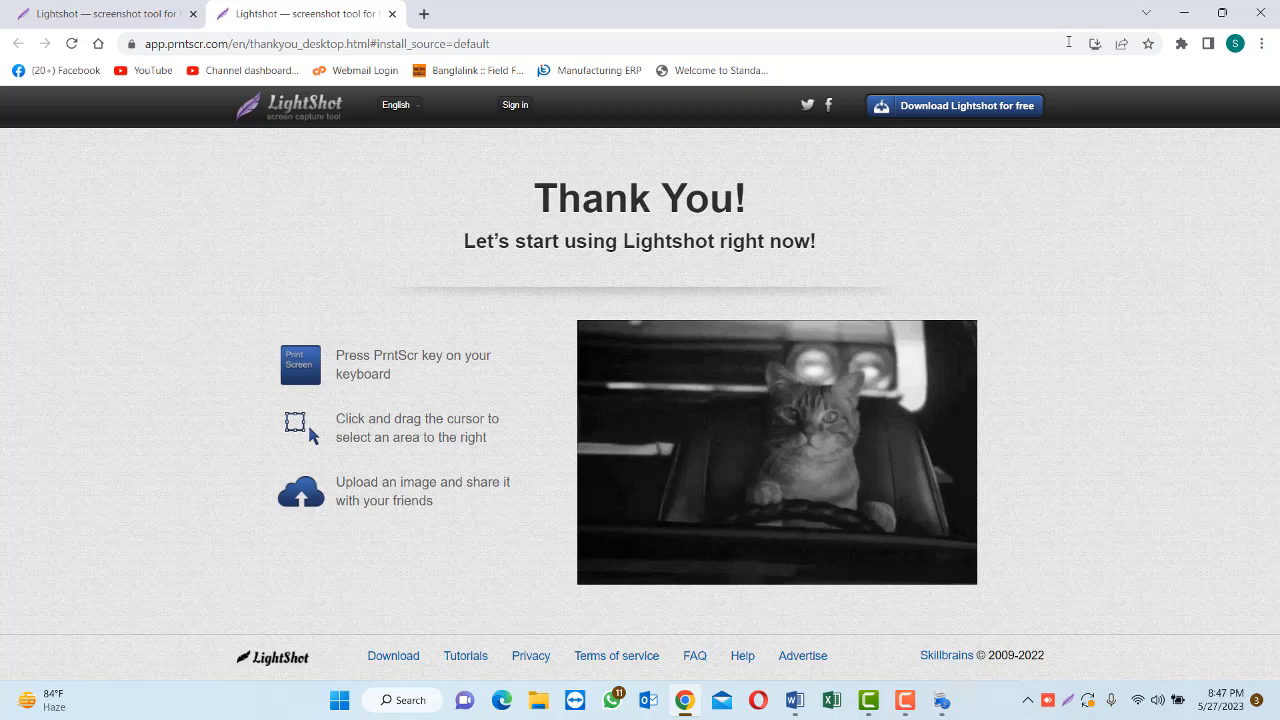
left_click(1260, 14)
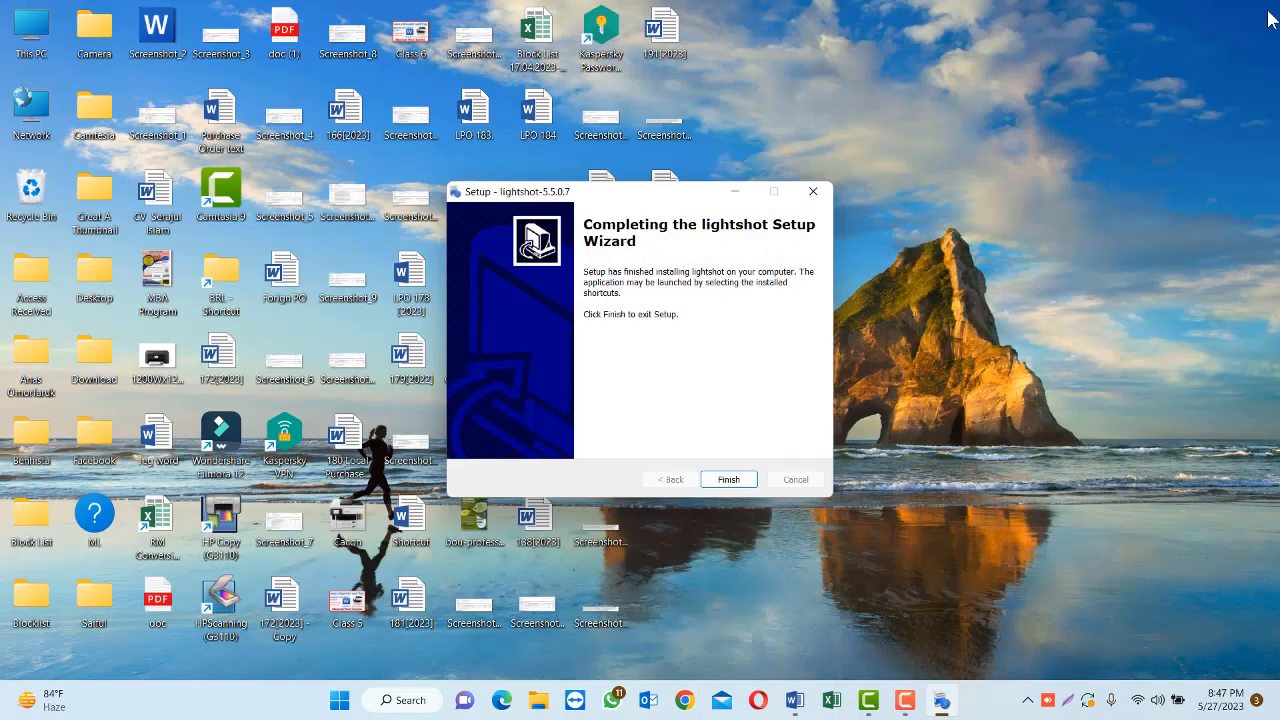
left_click(722, 477)
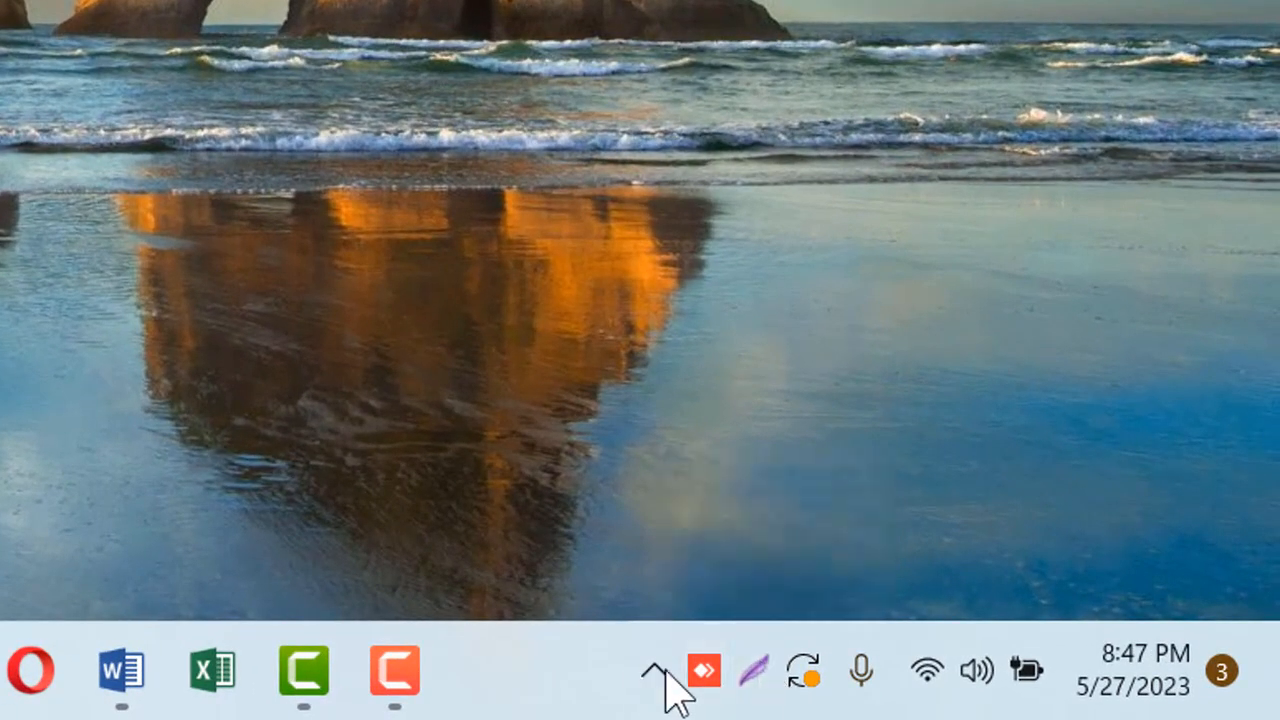
left_click(767, 698)
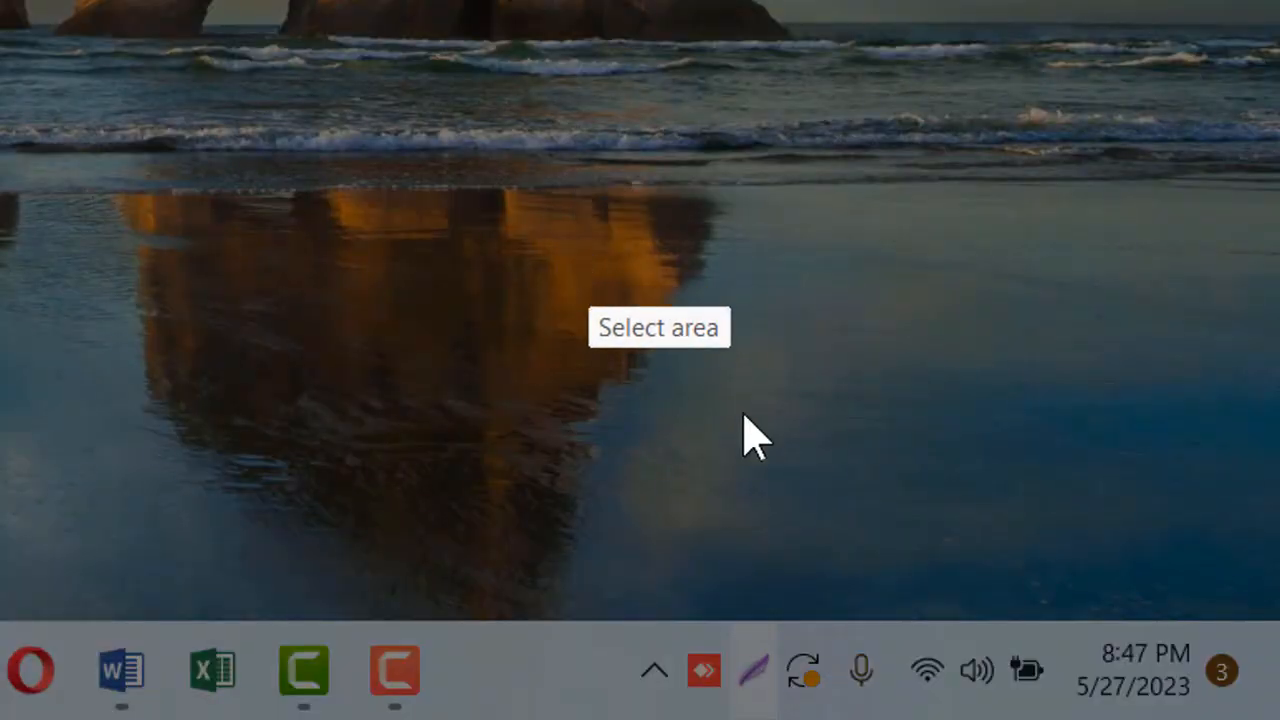
right_click(374, 2)
left_click(152, 1)
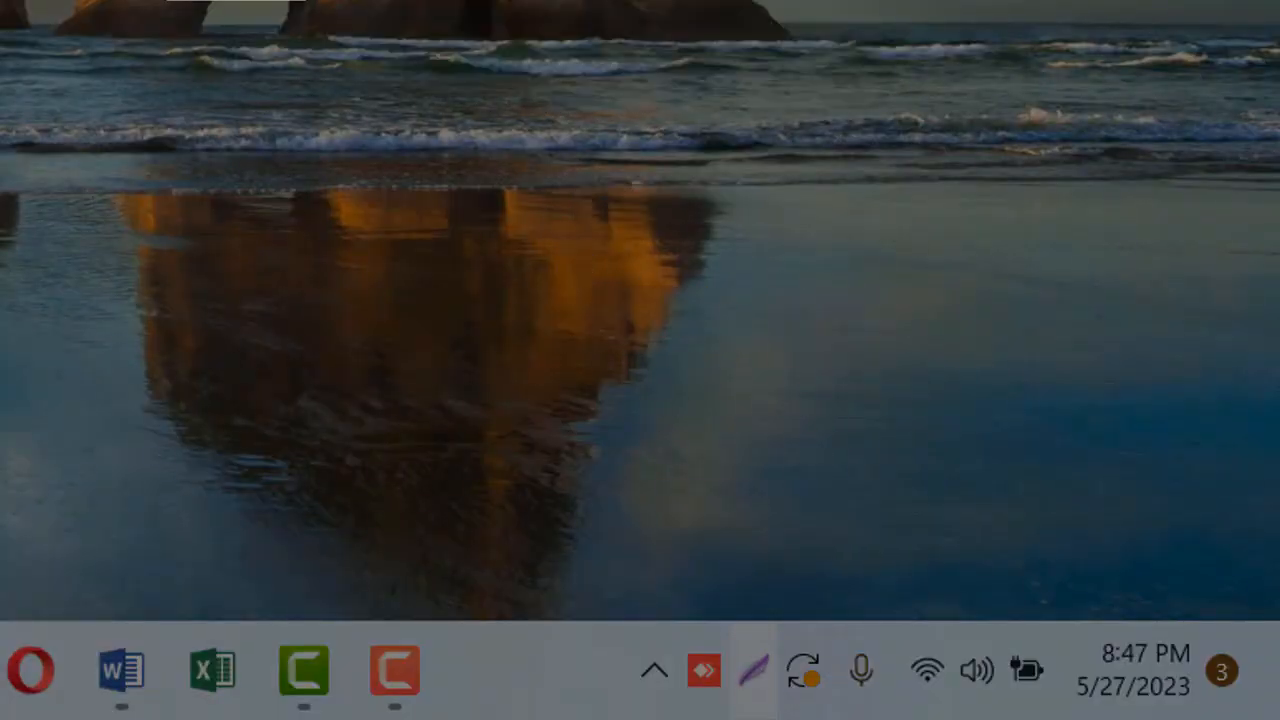
key("Escape")
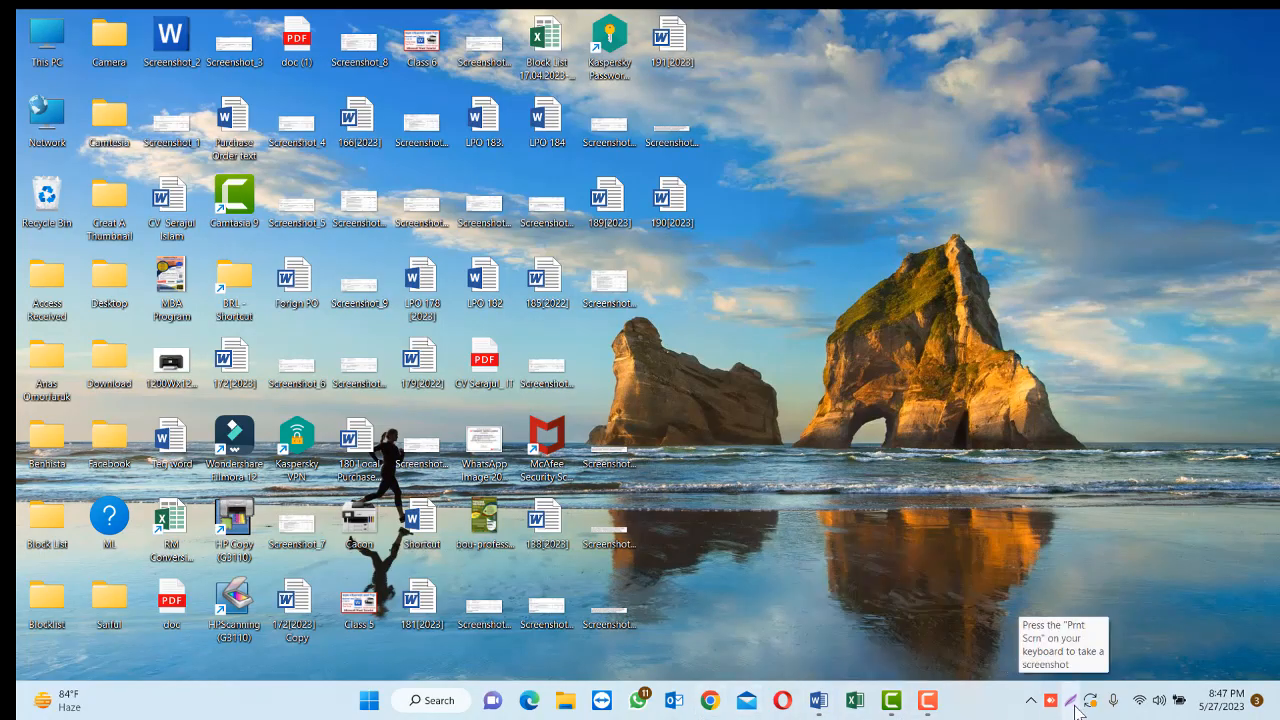
Switch to the Purchase Order text document in Word and look through its sections to find Raw Materials
left_click(820, 703)
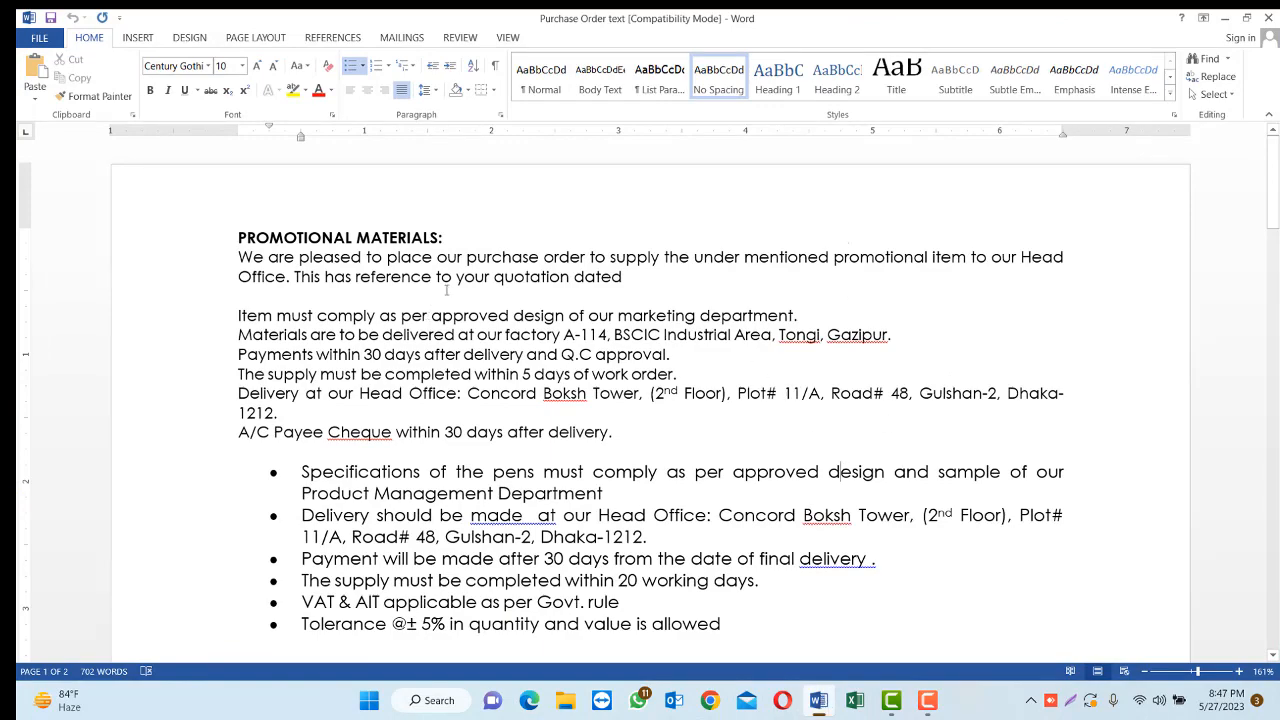
scroll(447, 290, "down", 20)
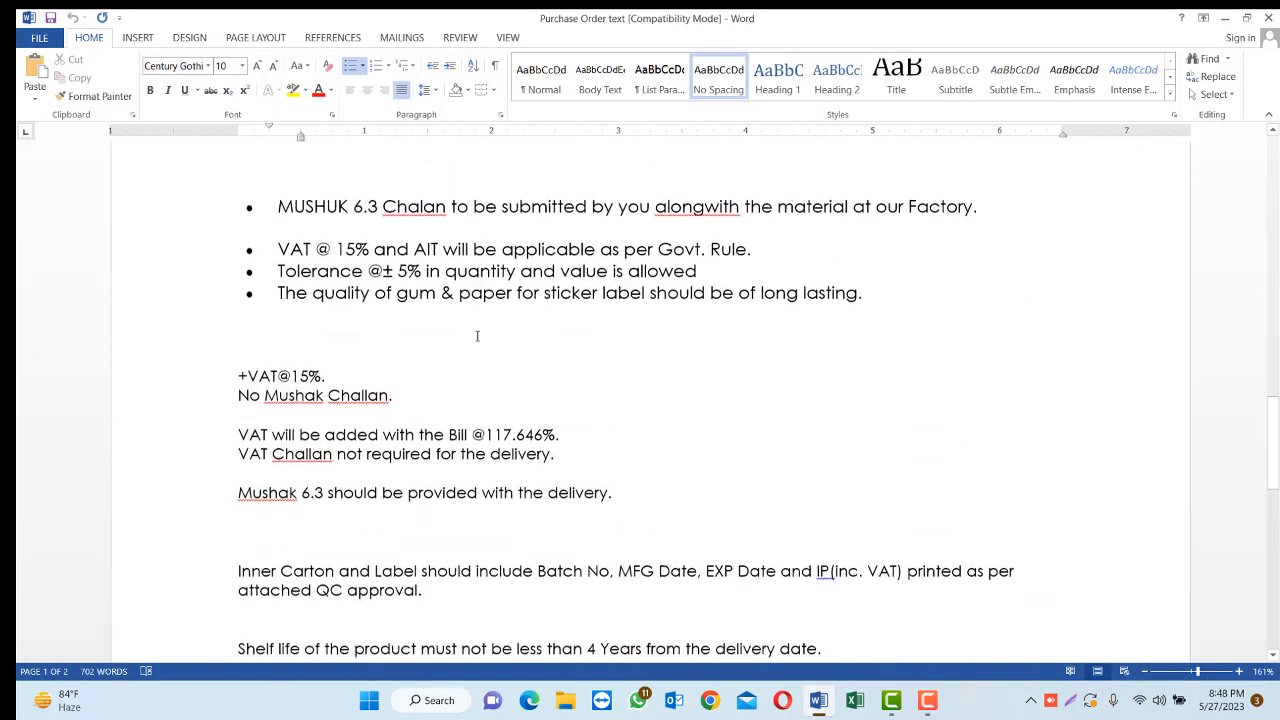
scroll(477, 336, "down", 20)
scroll(472, 334, "up", 20)
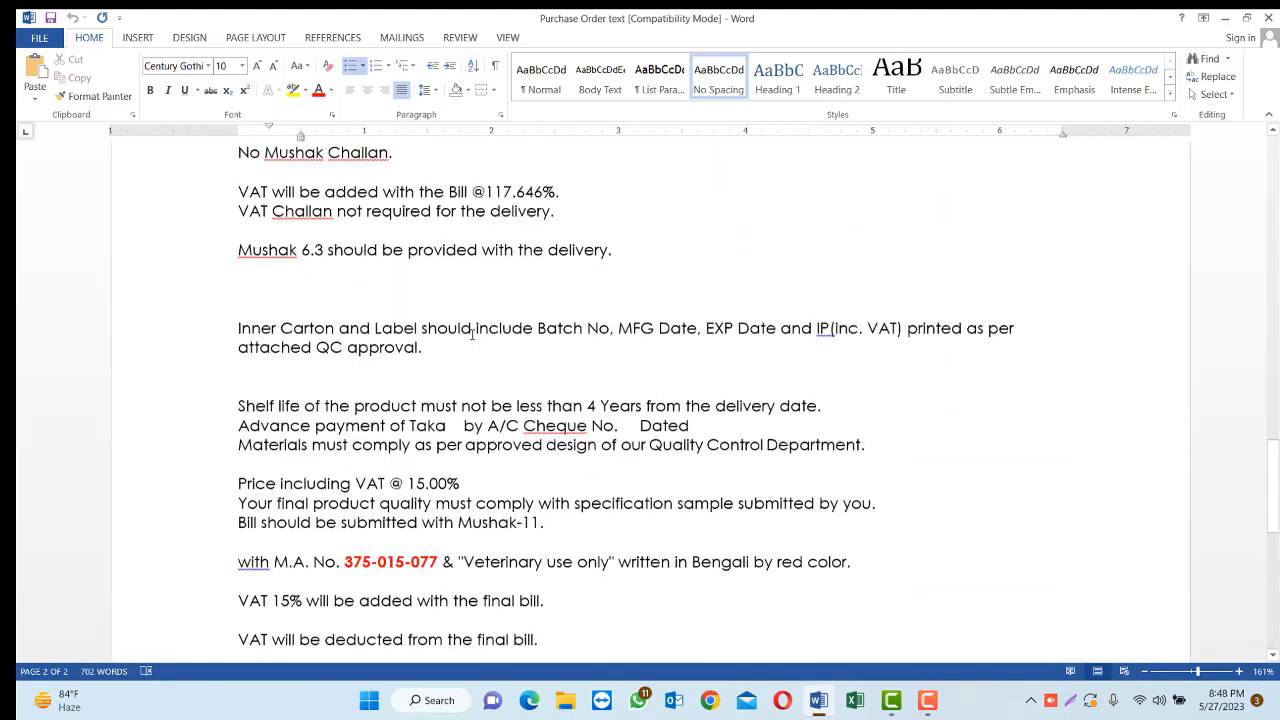
scroll(472, 334, "up", 20)
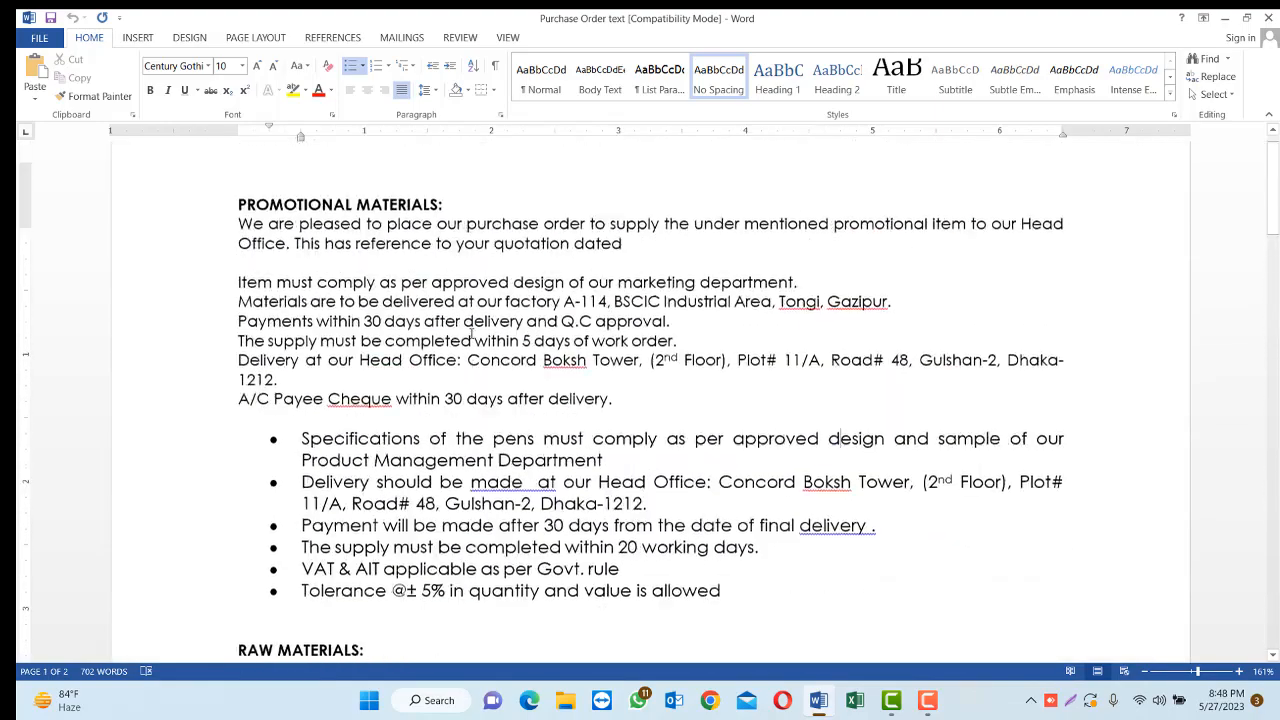
scroll(471, 335, "up", 1)
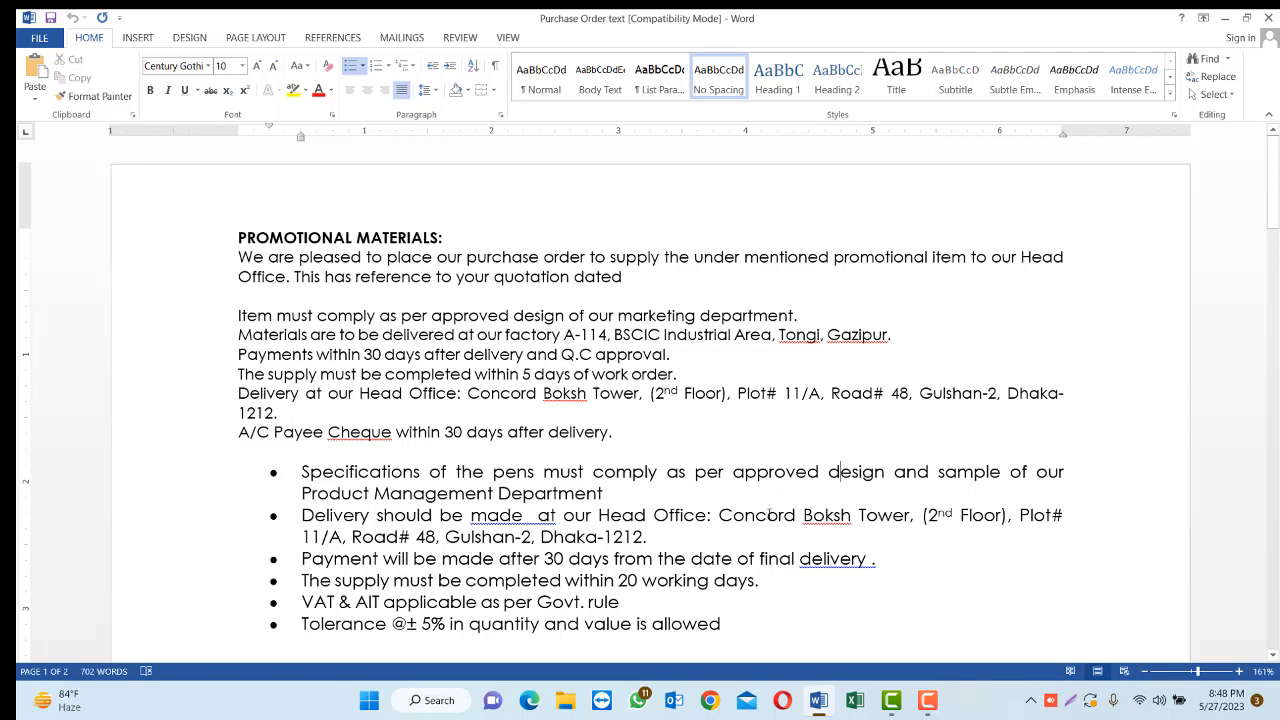
scroll(500, 335, "down", 2)
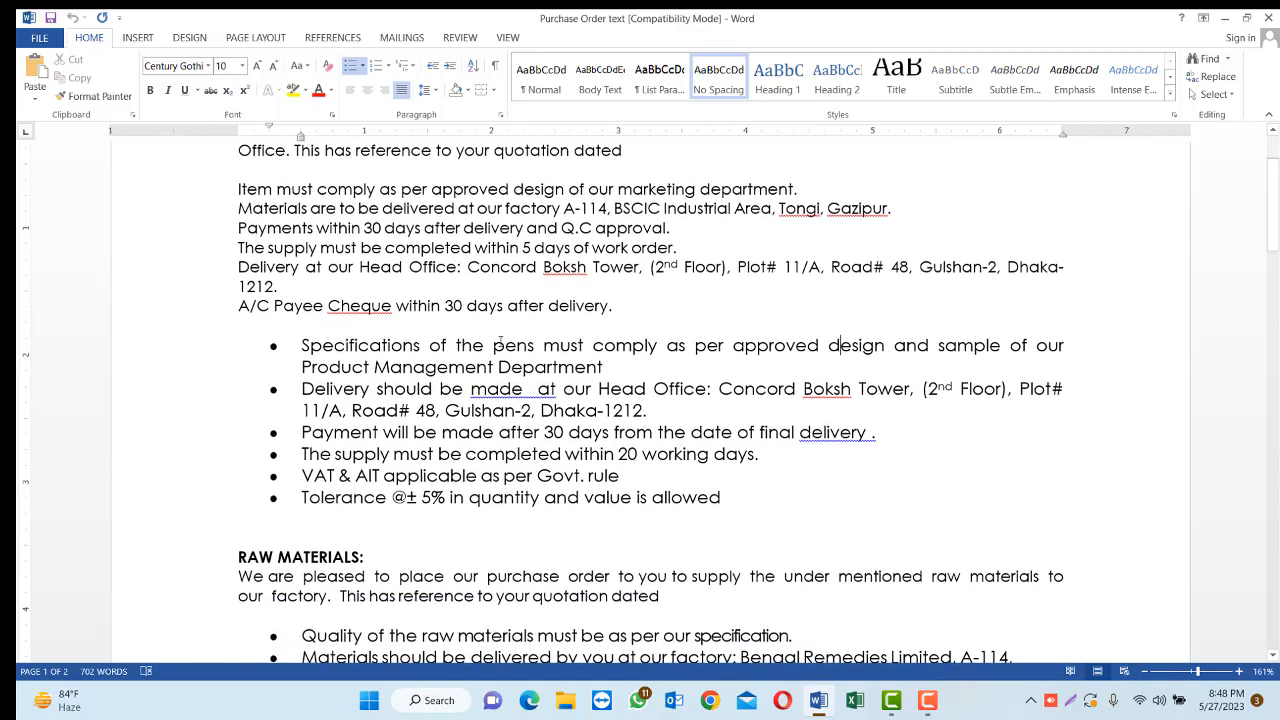
scroll(405, 229, "down", 6)
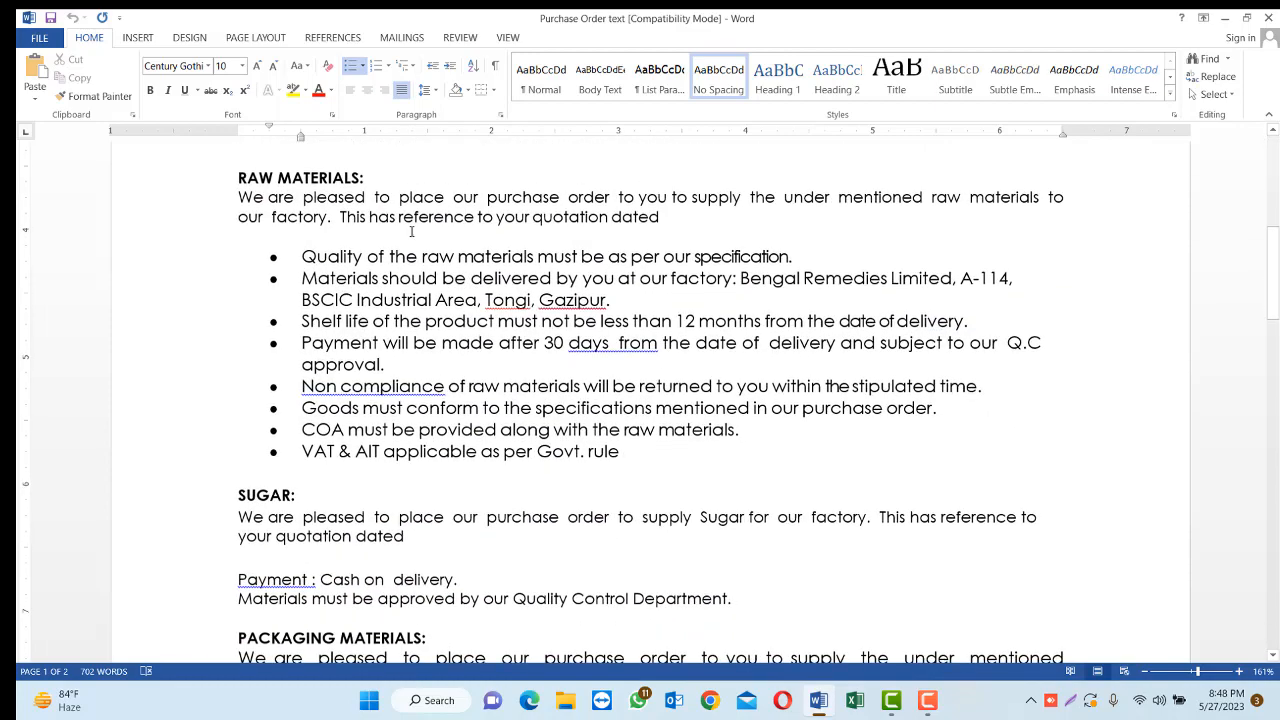
scroll(270, 238, "down", 12)
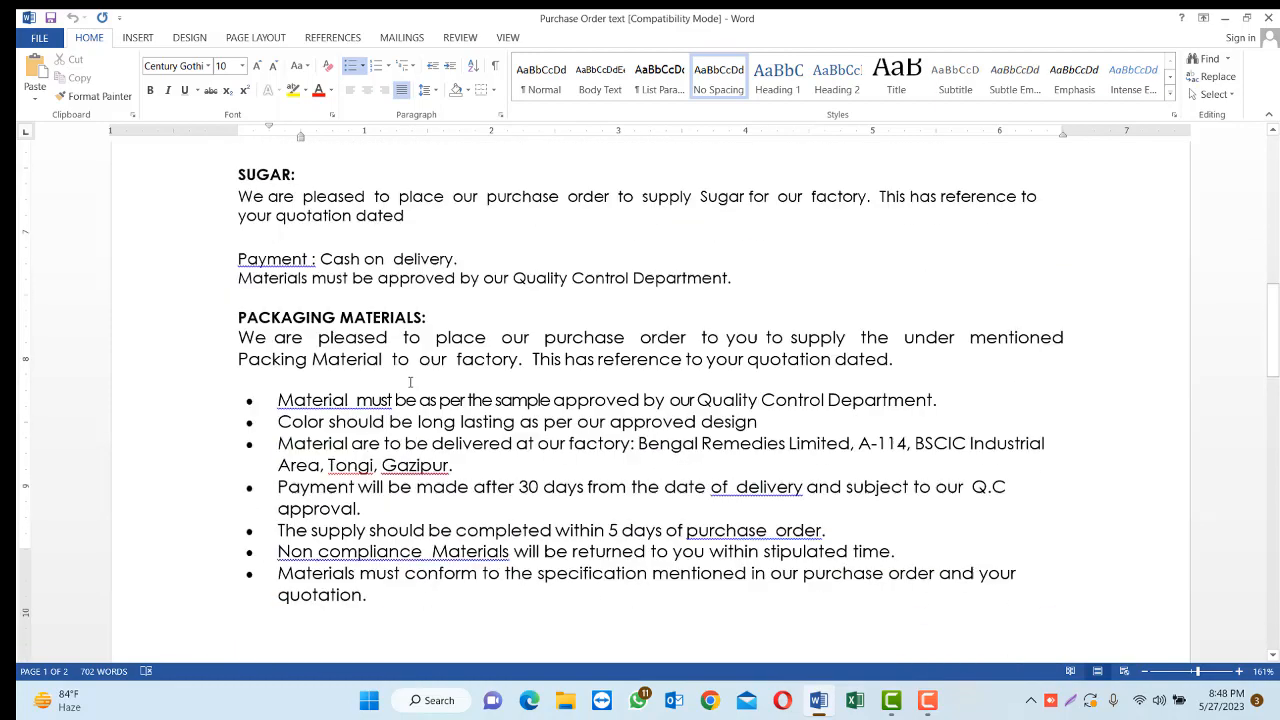
scroll(408, 375, "up", 14)
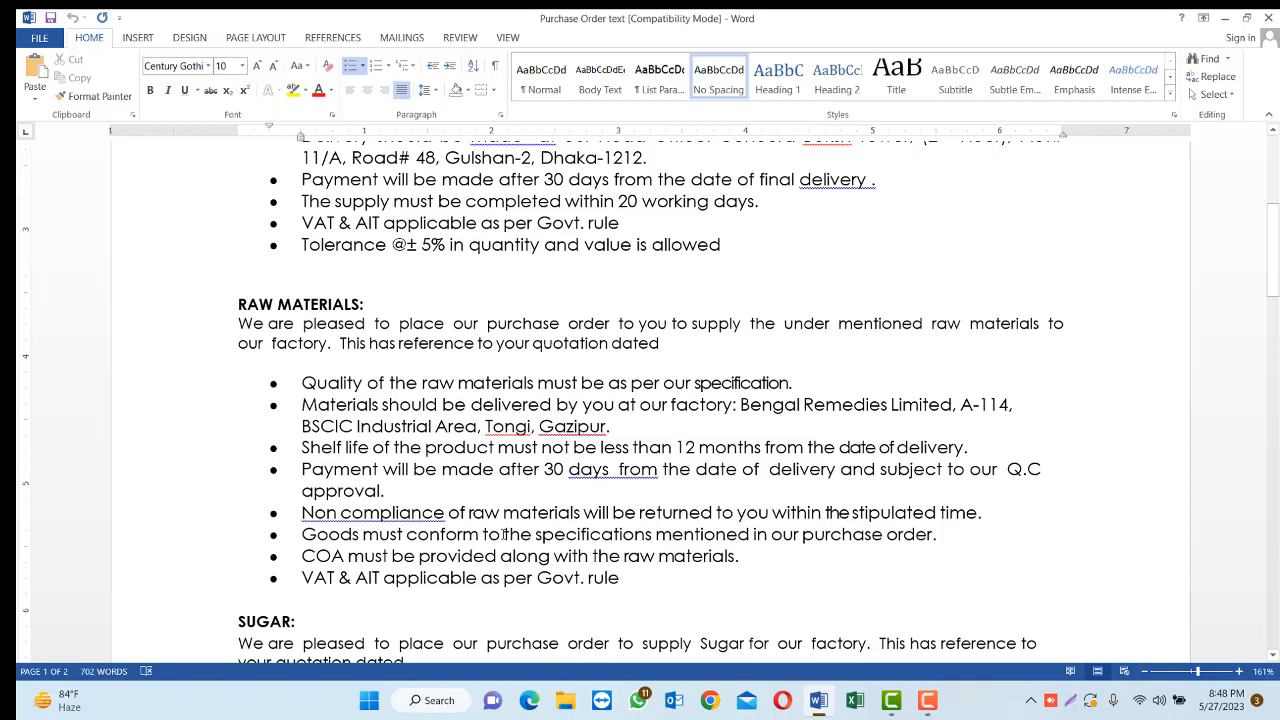
Start a Lightshot capture and select the area covering the whole RAW MATERIALS section, from its heading to the last bullet
left_click(1070, 707)
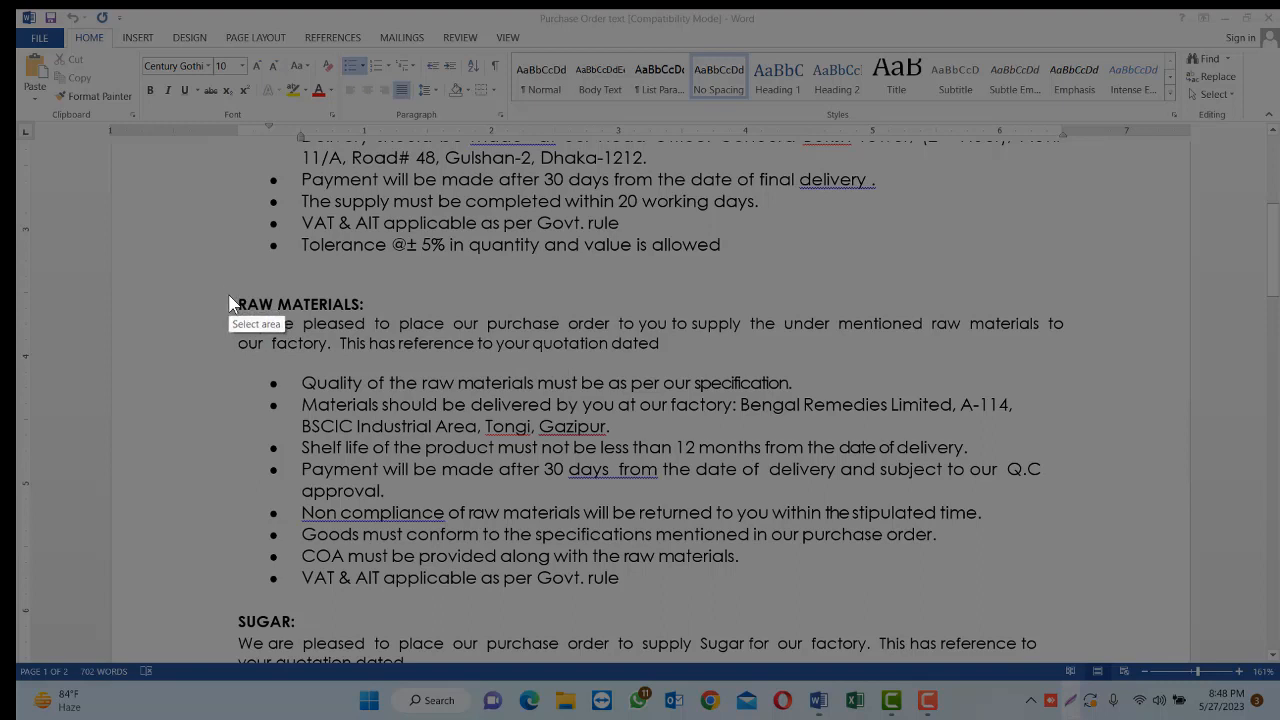
mouse_move(228, 294)
left_mouse_down()
mouse_move(290, 330)
mouse_move(460, 385)
mouse_move(852, 584)
mouse_move(1151, 601)
left_mouse_up()
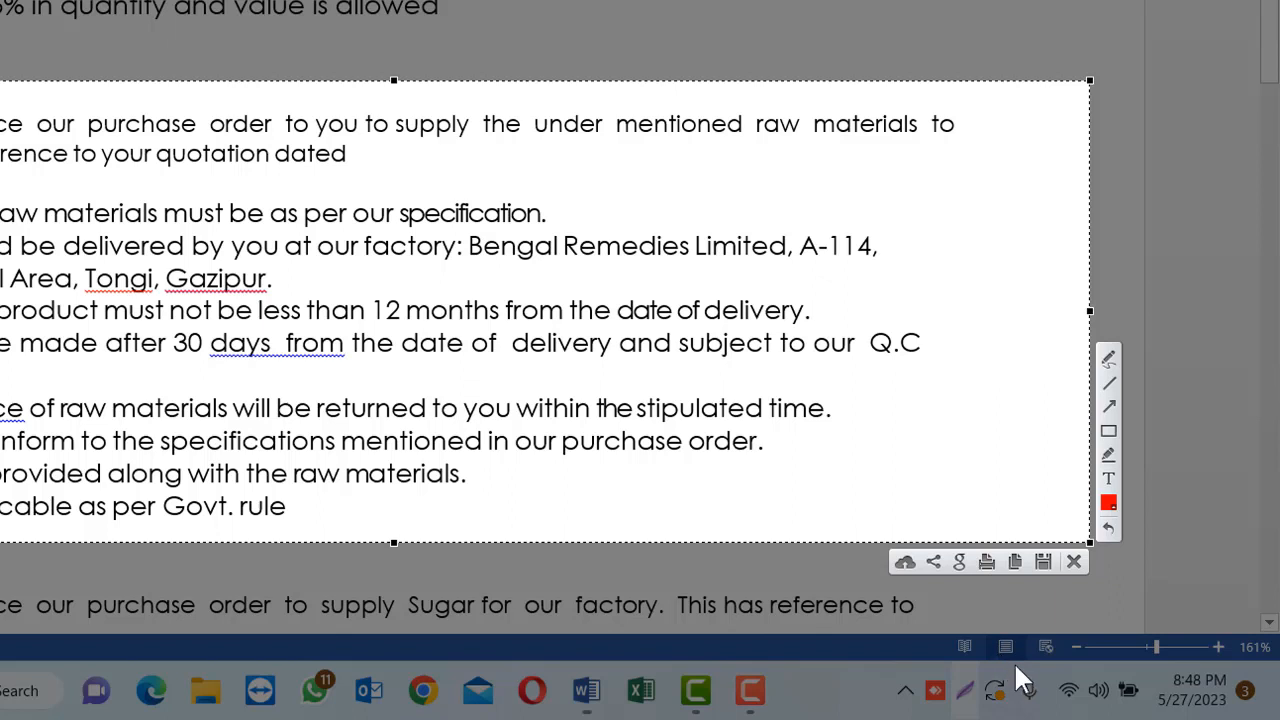
left_click(1042, 560)
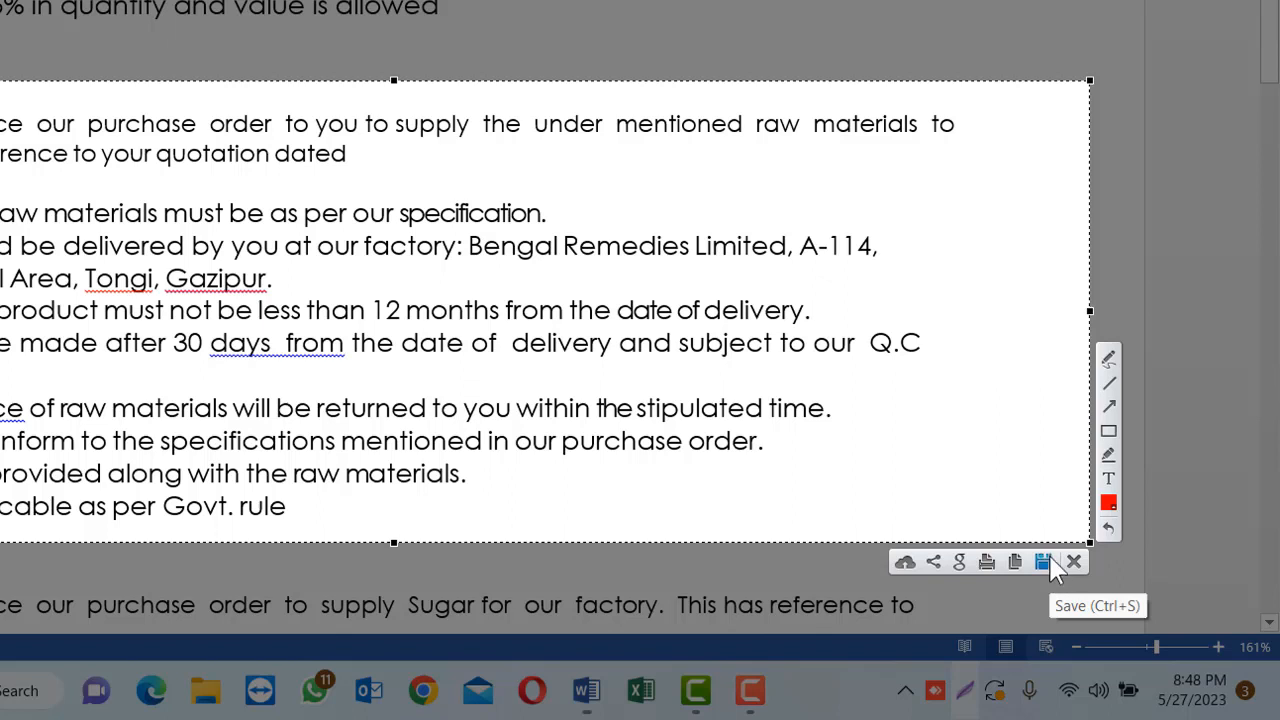
Handwrite a first name in red with the Pen tool over the blank area beside the first bullets of the capture
left_click(1107, 360)
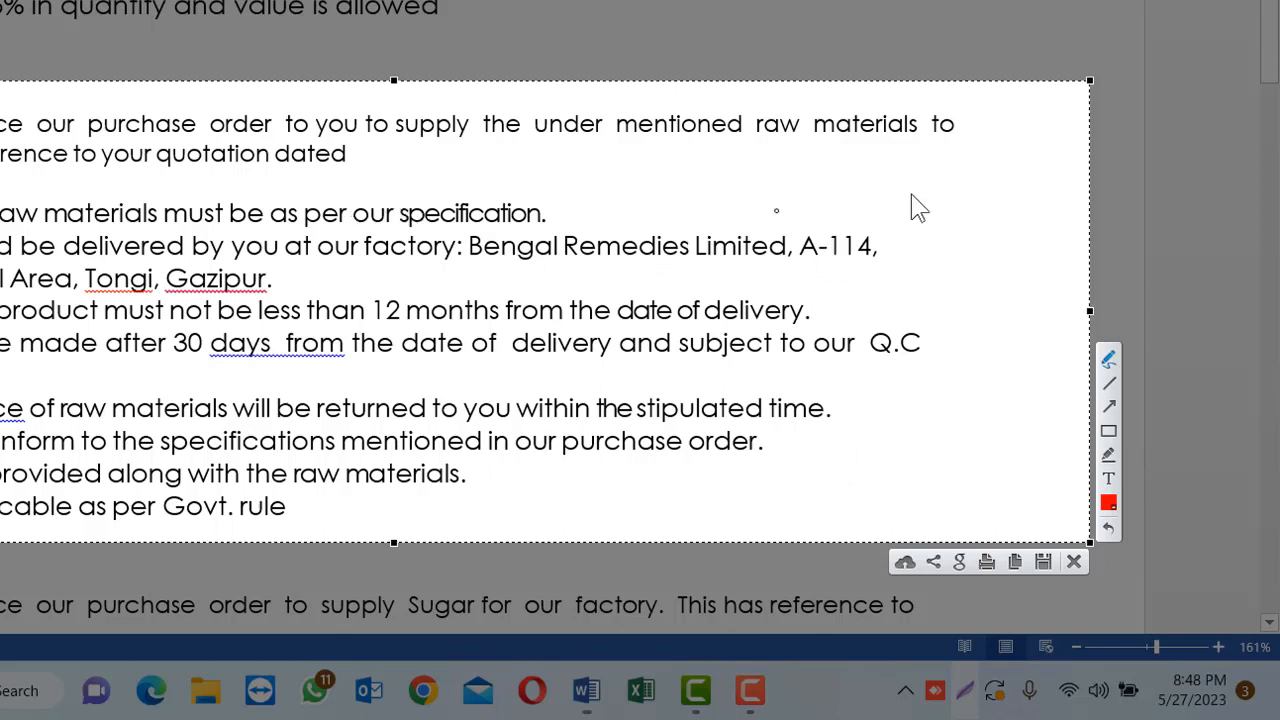
mouse_move(760, 166)
left_mouse_down()
mouse_move(738, 162)
mouse_move(721, 188)
mouse_move(748, 212)
mouse_move(725, 240)
mouse_move(691, 229)
left_mouse_up()
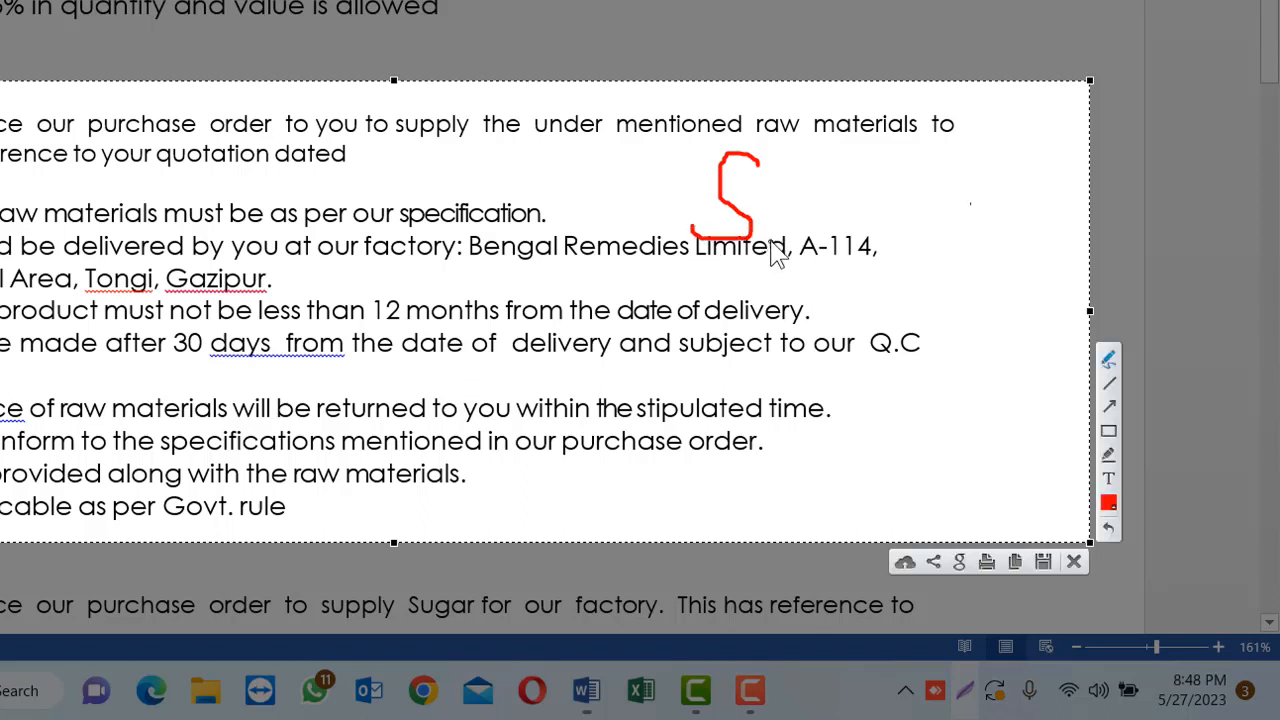
mouse_move(772, 242)
left_mouse_down()
mouse_move(797, 210)
mouse_move(770, 222)
mouse_move(797, 245)
mouse_move(828, 220)
mouse_move(914, 257)
left_mouse_up()
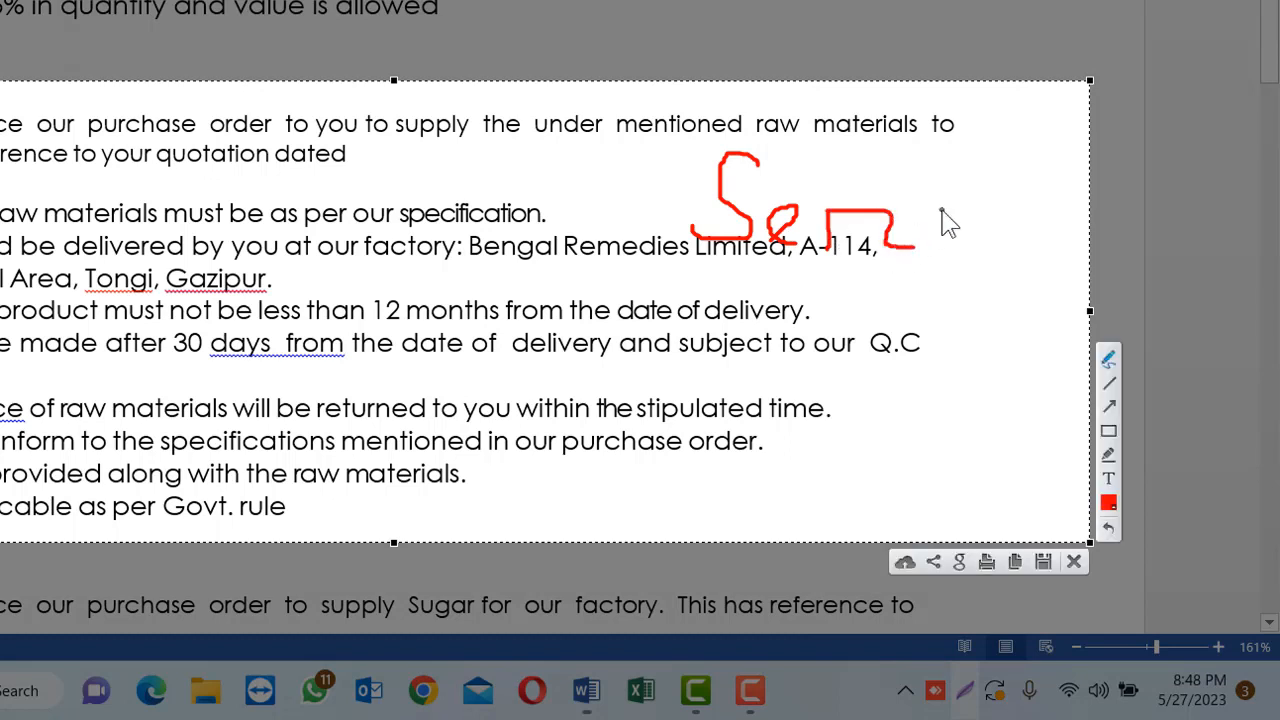
mouse_move(943, 210)
left_mouse_down()
mouse_move(912, 258)
mouse_move(951, 229)
mouse_move(951, 251)
mouse_move(966, 214)
mouse_move(990, 257)
mouse_move(943, 263)
left_mouse_up()
left_click(988, 184)
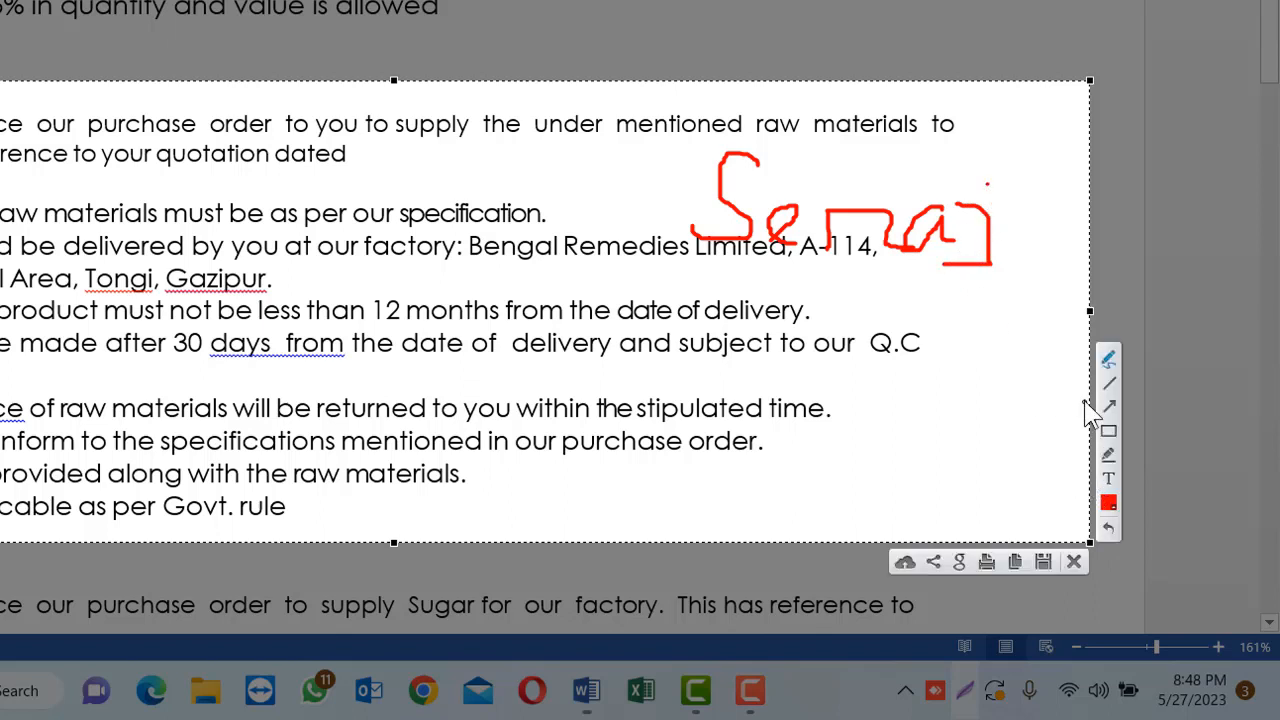
Draw straight red lines beside the last bullets: one horizontal, one near-vertical meeting its end, and two crosses
left_click(1110, 388)
left_click_drag(543, 500, 820, 500)
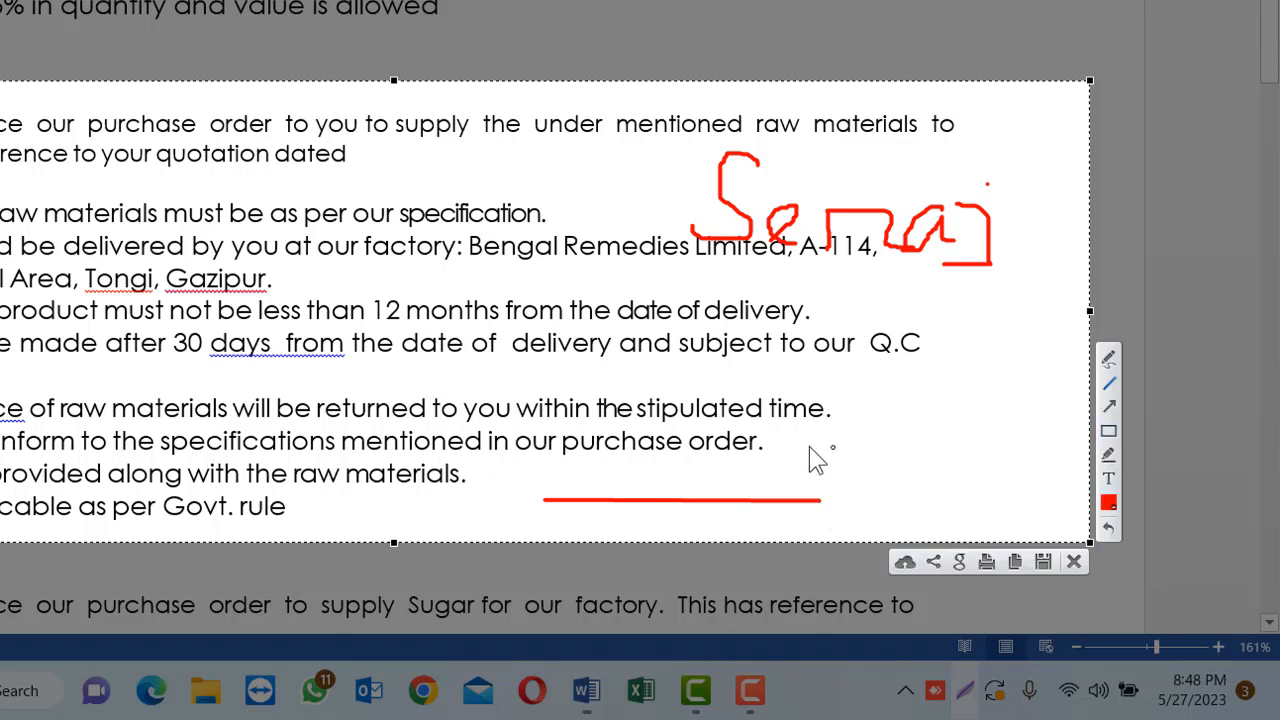
left_click_drag(820, 405, 813, 508)
left_click_drag(907, 433, 860, 515)
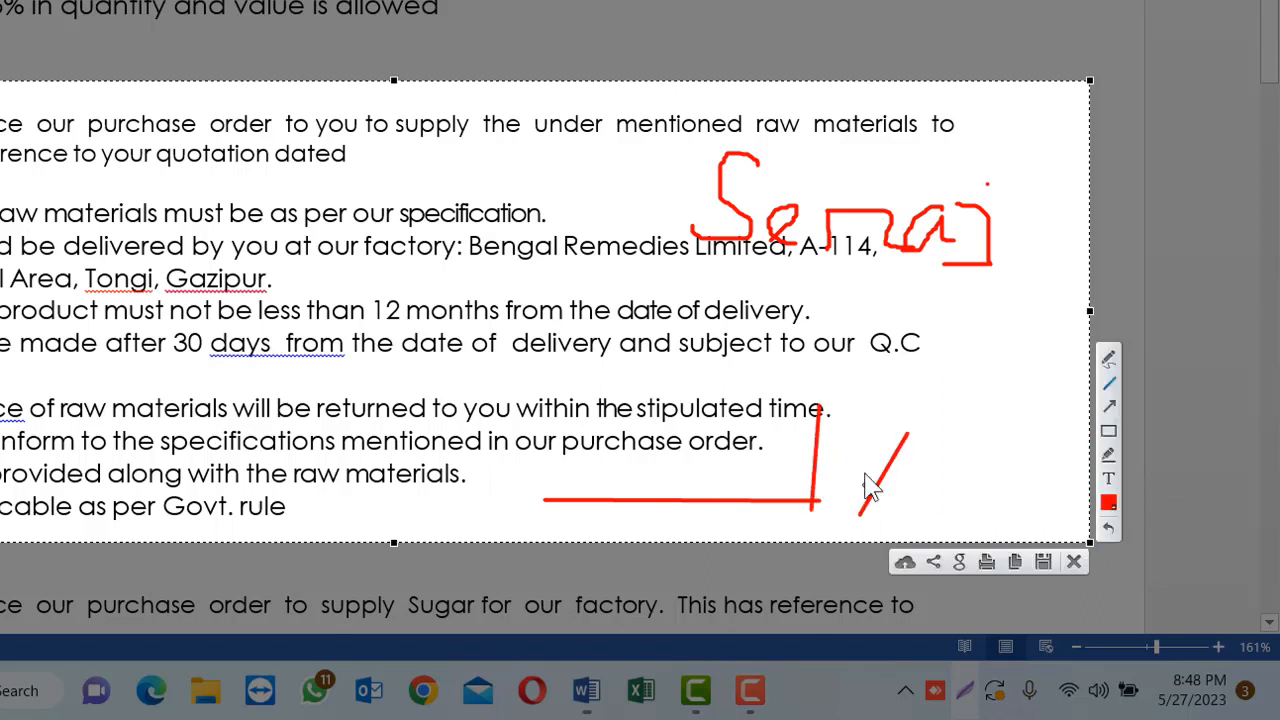
left_click_drag(836, 438, 956, 505)
mouse_move(1004, 412)
left_mouse_down()
mouse_move(966, 468)
mouse_move(970, 432)
mouse_move(1022, 466)
left_mouse_up()
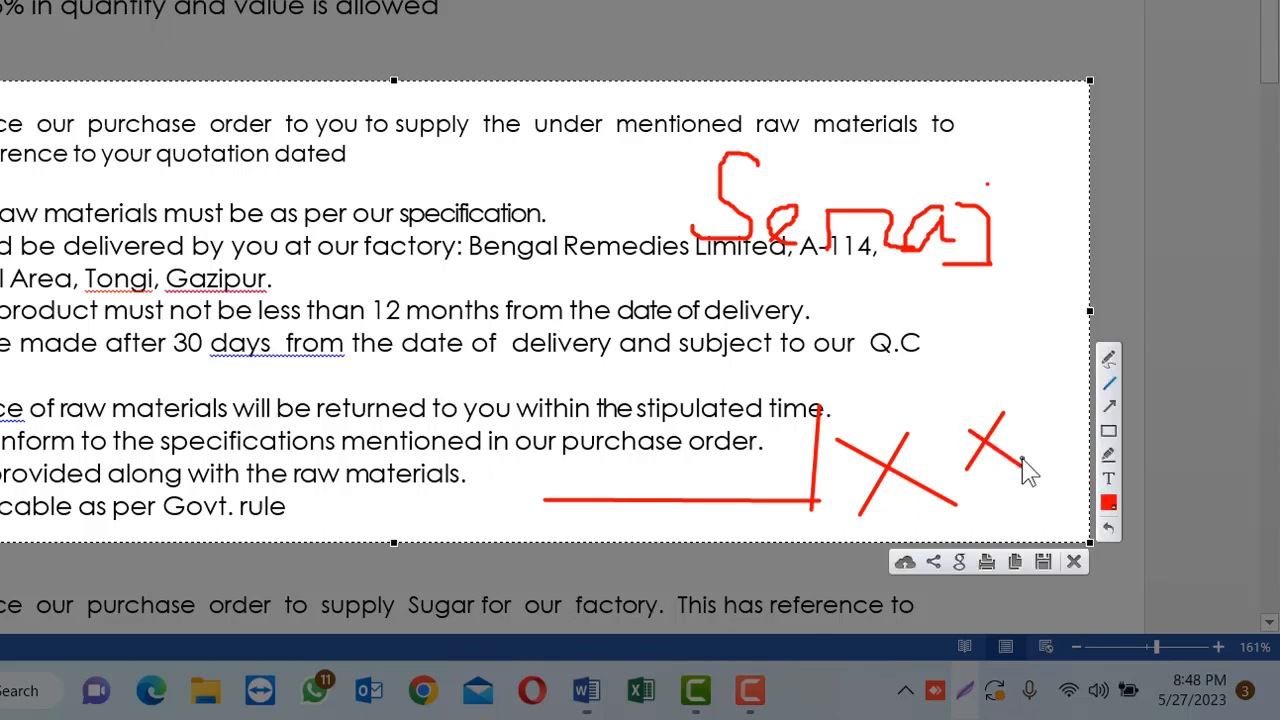
Draw red arrows toward the Q.C text and the RAW MATERIALS heading, and underline that heading with a straight line
left_click(1109, 406)
left_click_drag(826, 434, 956, 336)
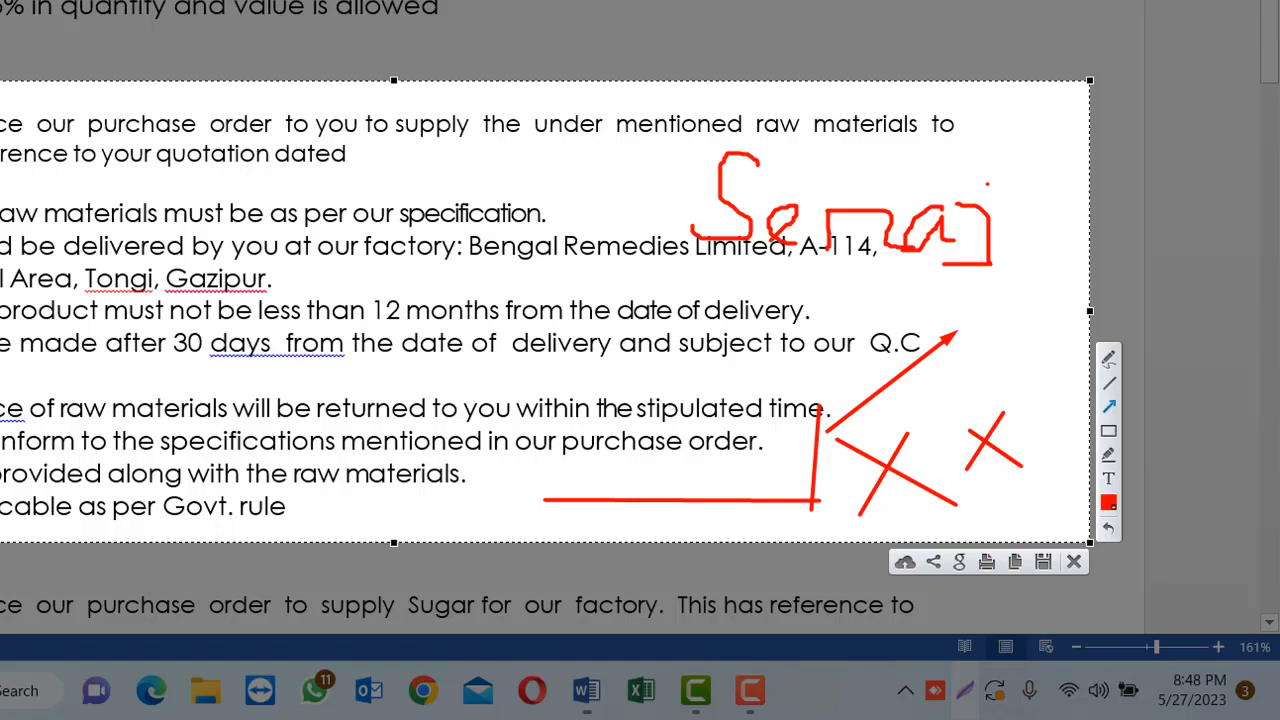
mouse_move(187, 433)
left_mouse_down()
mouse_move(471, 427)
mouse_move(388, 319)
mouse_move(257, 288)
left_mouse_up()
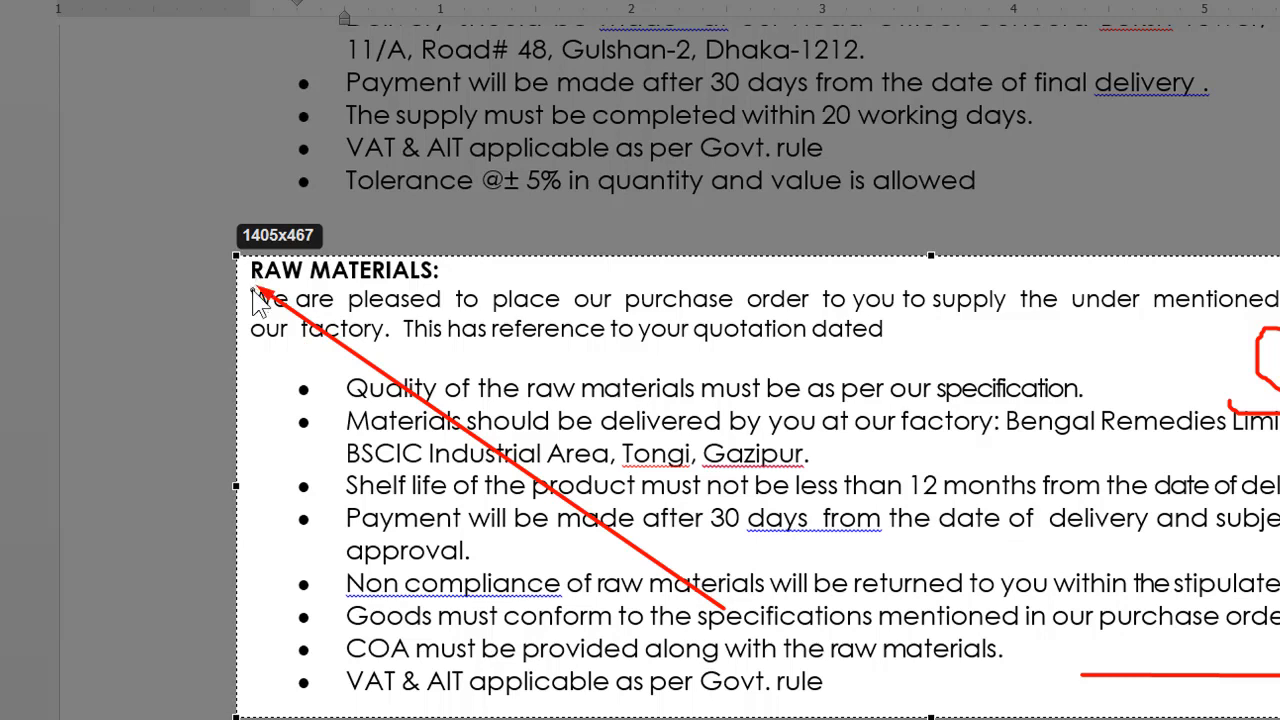
mouse_move(255, 288)
left_mouse_down()
mouse_move(329, 305)
mouse_move(486, 294)
mouse_move(471, 284)
left_mouse_up()
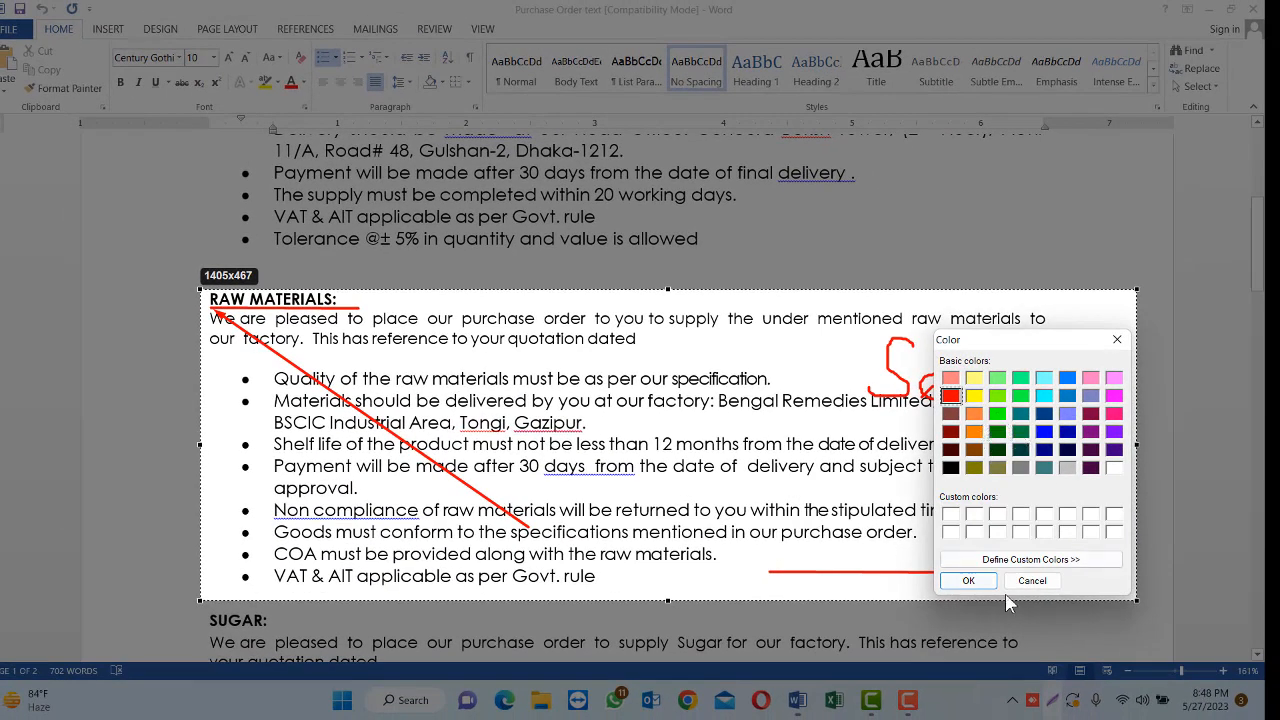
Draw a red rectangle around the middle of the bullet text, and highlight across the bullets with the yellow Marker
left_click(970, 582)
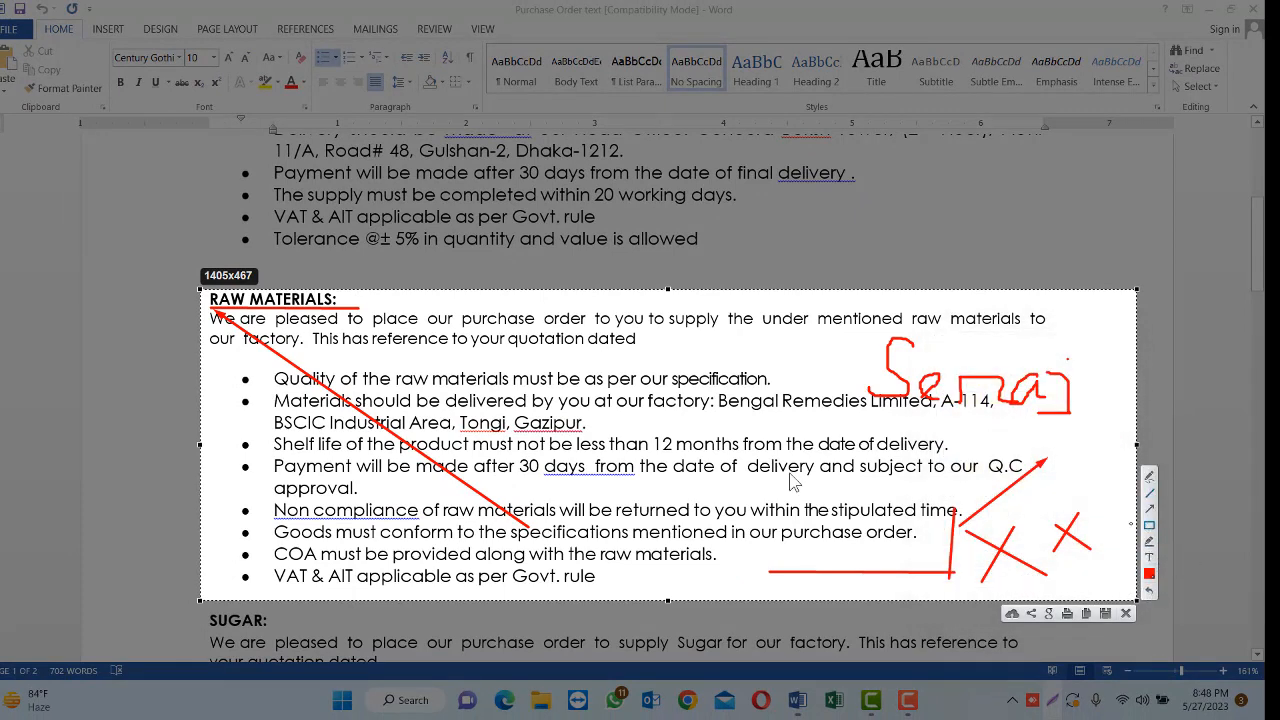
mouse_move(585, 378)
left_mouse_down()
mouse_move(794, 548)
mouse_move(920, 545)
left_mouse_up()
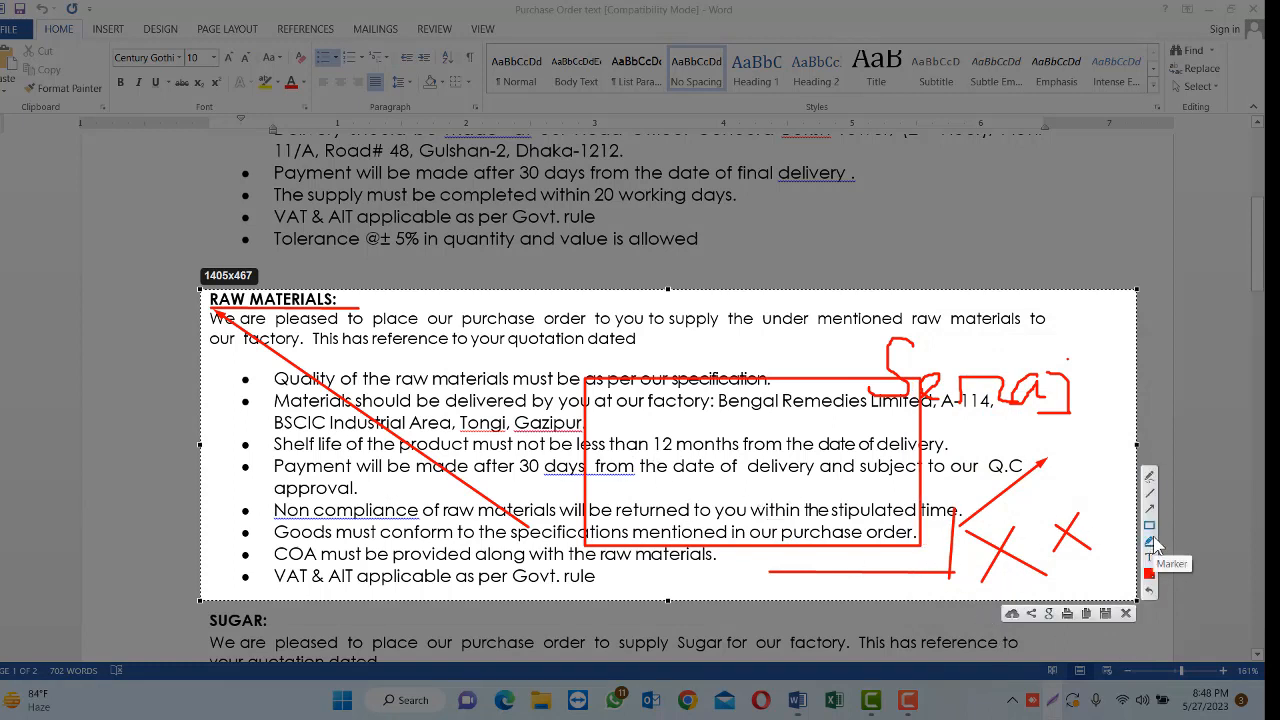
left_click(1150, 544)
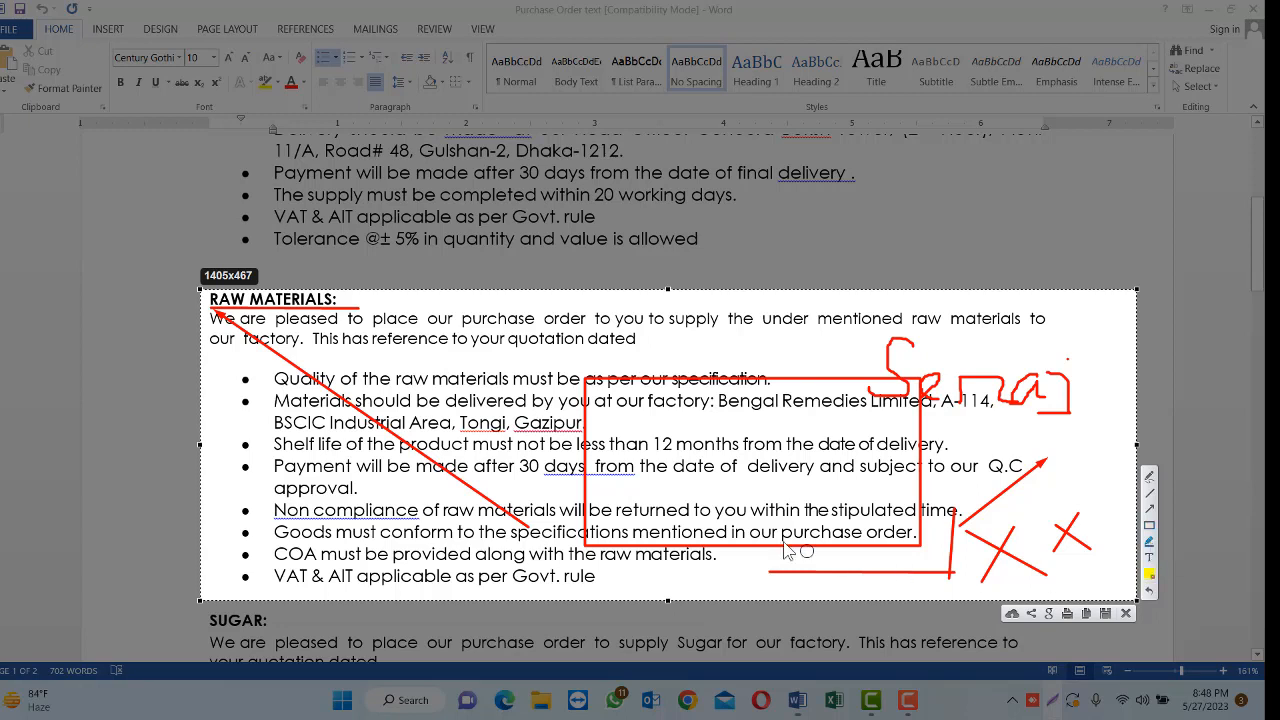
left_click_drag(650, 437, 715, 459)
mouse_move(686, 458)
left_mouse_down()
mouse_move(465, 447)
mouse_move(718, 460)
mouse_move(415, 411)
mouse_move(666, 366)
mouse_move(531, 397)
mouse_move(729, 393)
mouse_move(392, 400)
mouse_move(785, 390)
mouse_move(630, 436)
mouse_move(751, 485)
left_mouse_up()
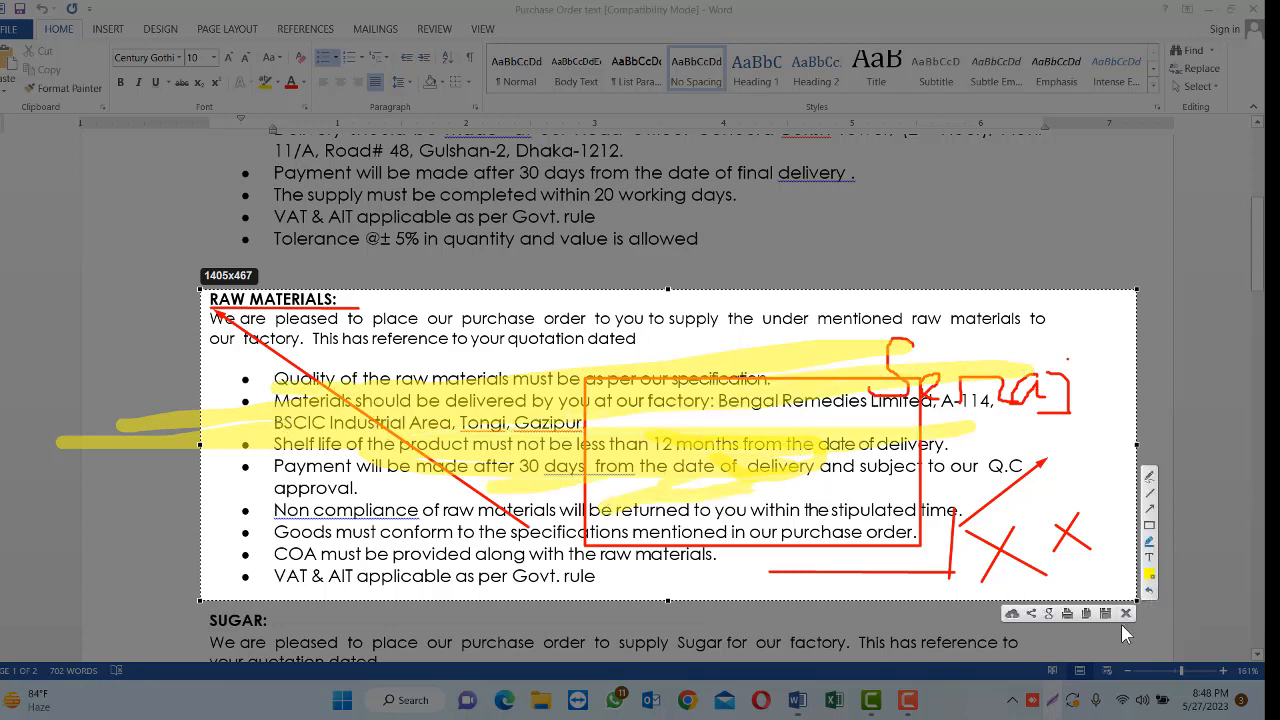
Copy the annotated capture to the clipboard and paste it into a new blank Word document
left_click(1068, 614)
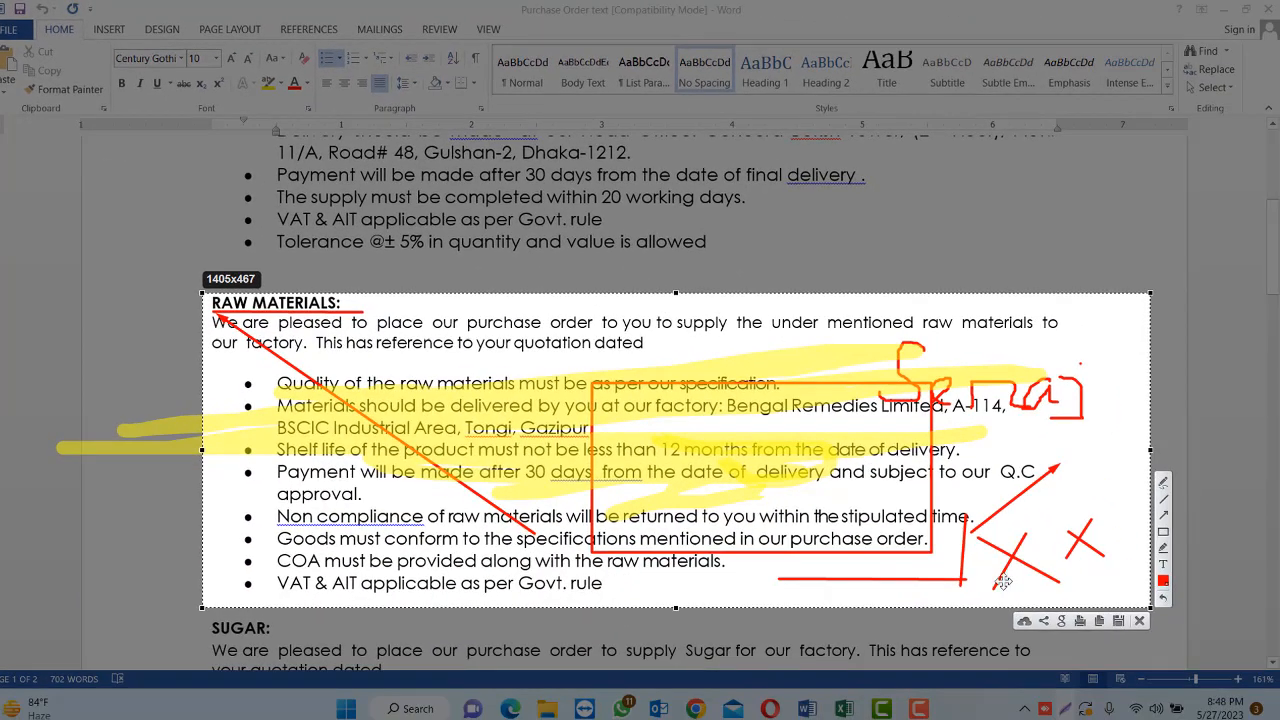
left_click(1100, 621)
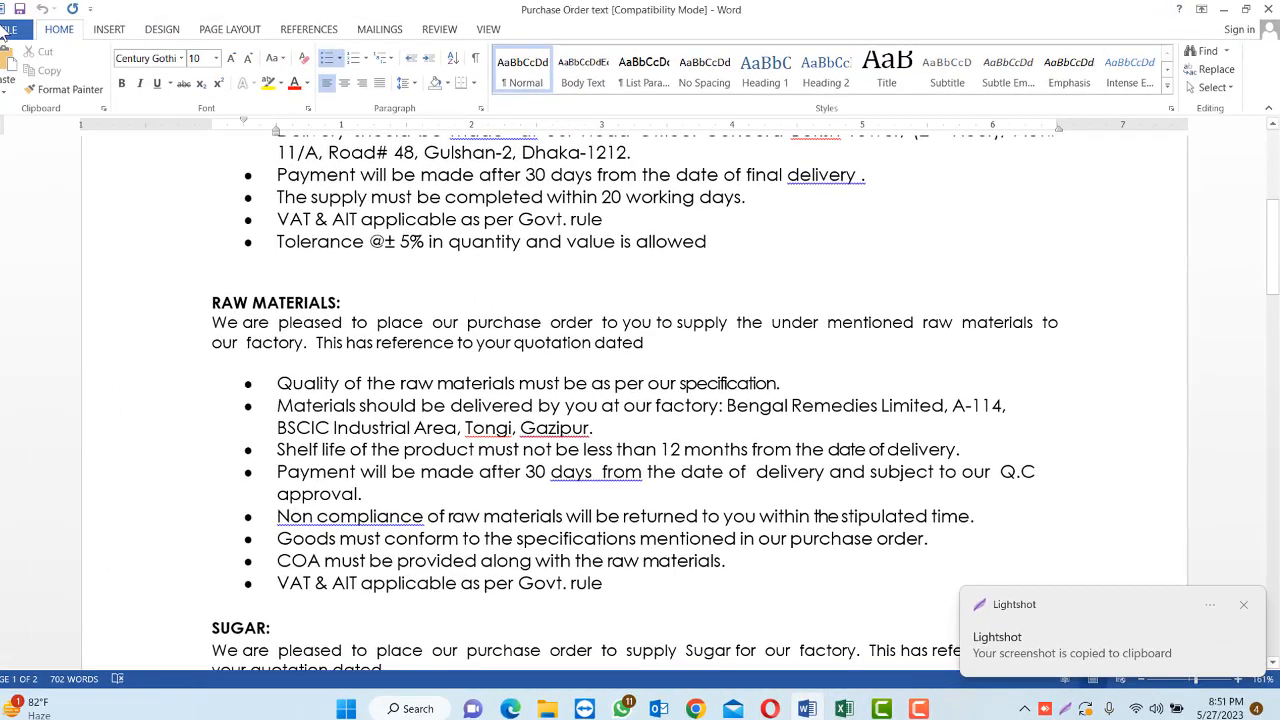
left_click(8, 30)
left_click(14, 95)
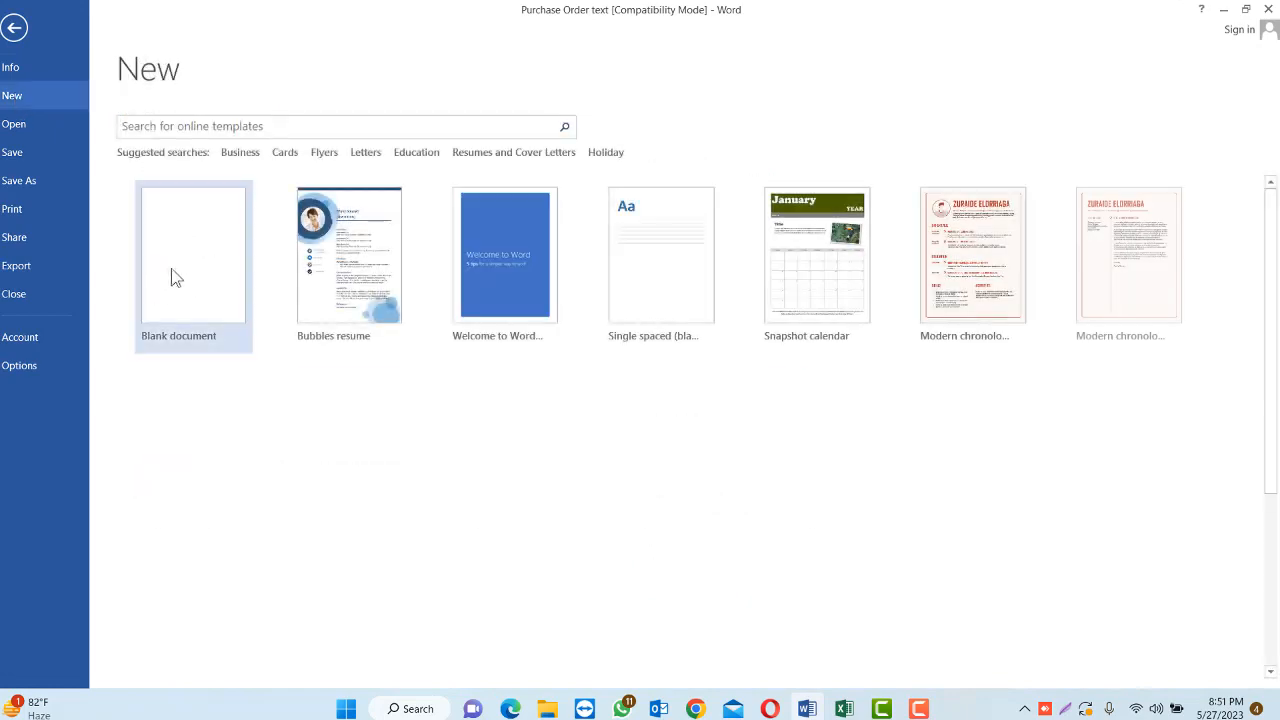
left_click(174, 220)
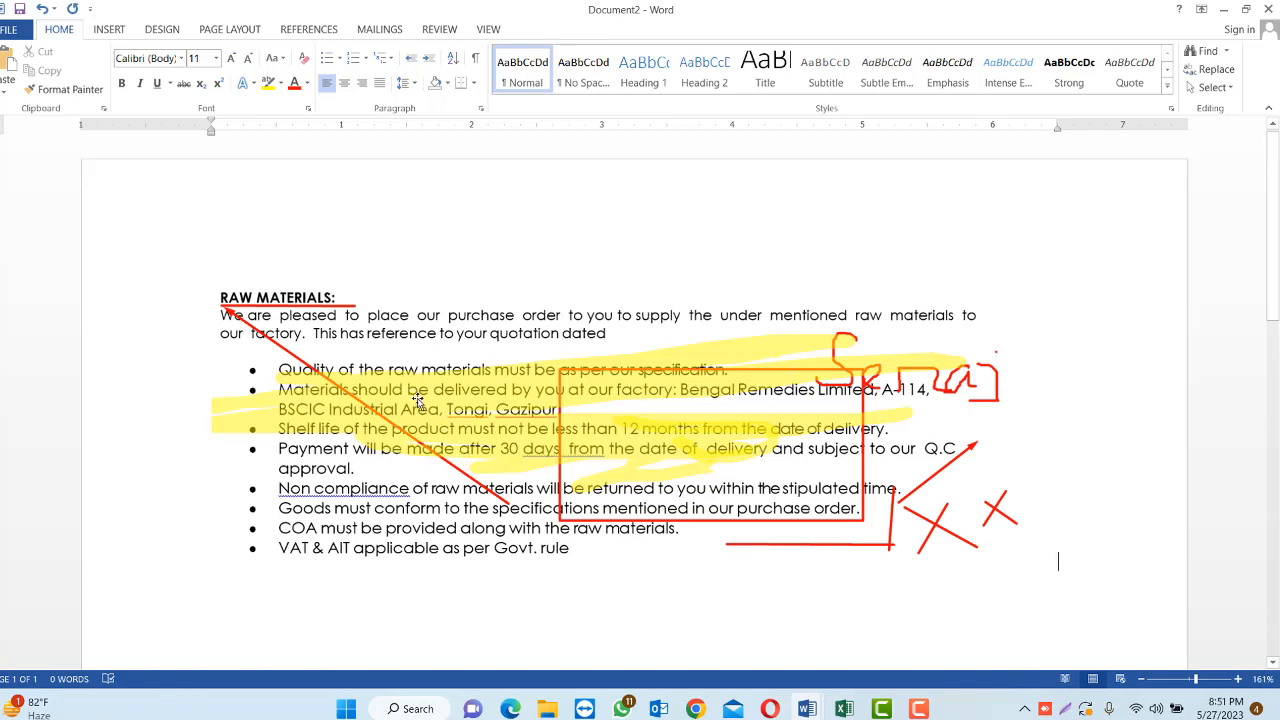
left_click(475, 430)
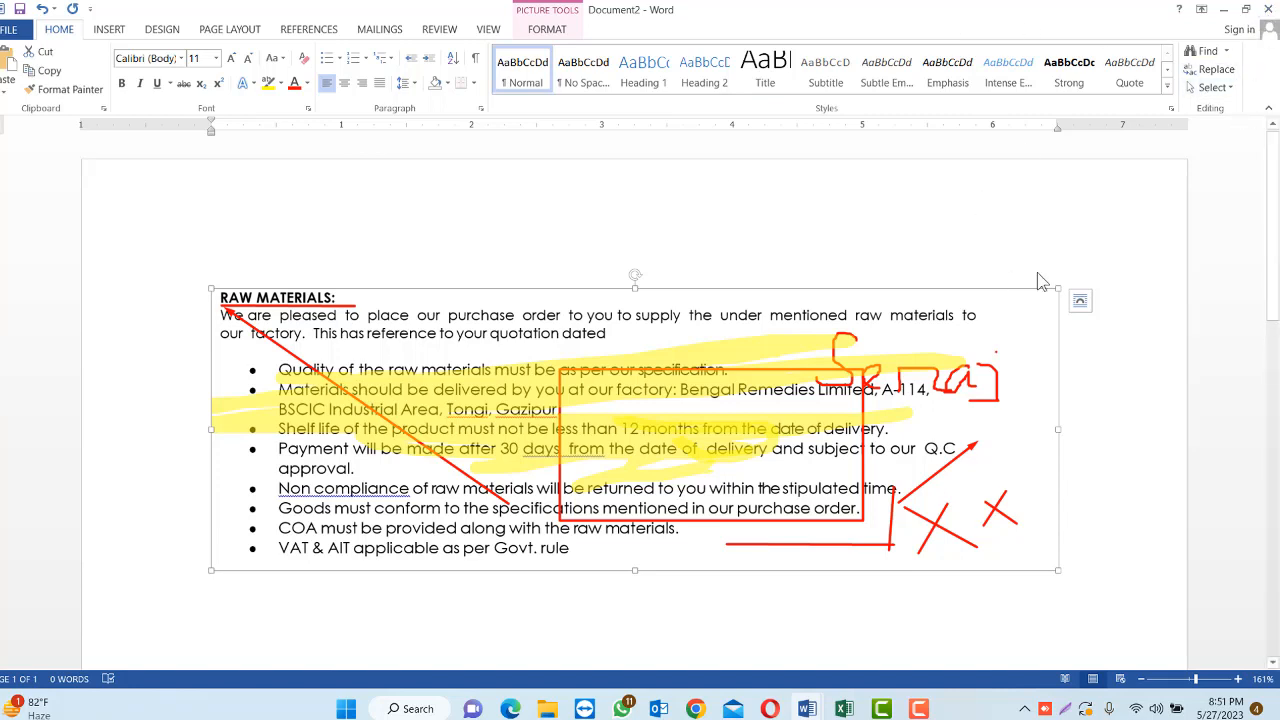
Close the new document containing the pasted capture without saving it
left_click(1268, 9)
left_click(630, 388)
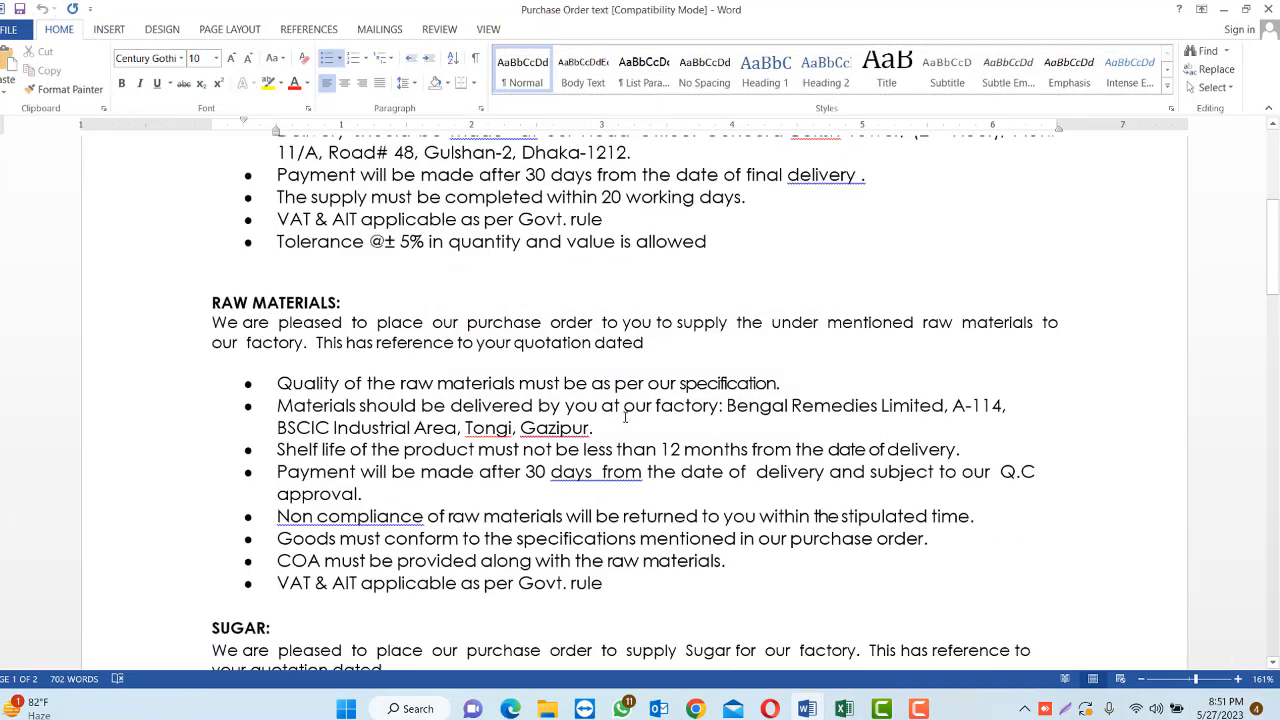
Start a new Lightshot capture and select the whole RAW MATERIALS section of the purchase order text, about 1418x471 pixels
scroll(776, 447, "up", 5)
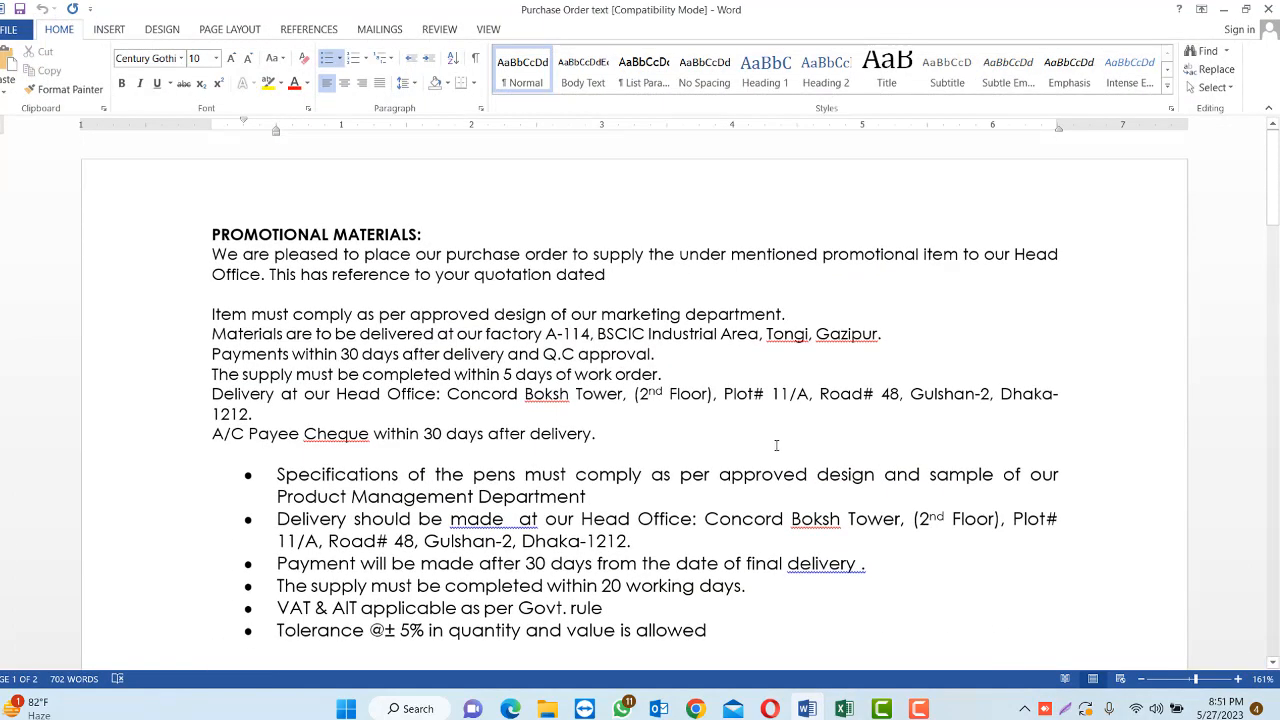
scroll(776, 447, "down", 6)
left_click(933, 500)
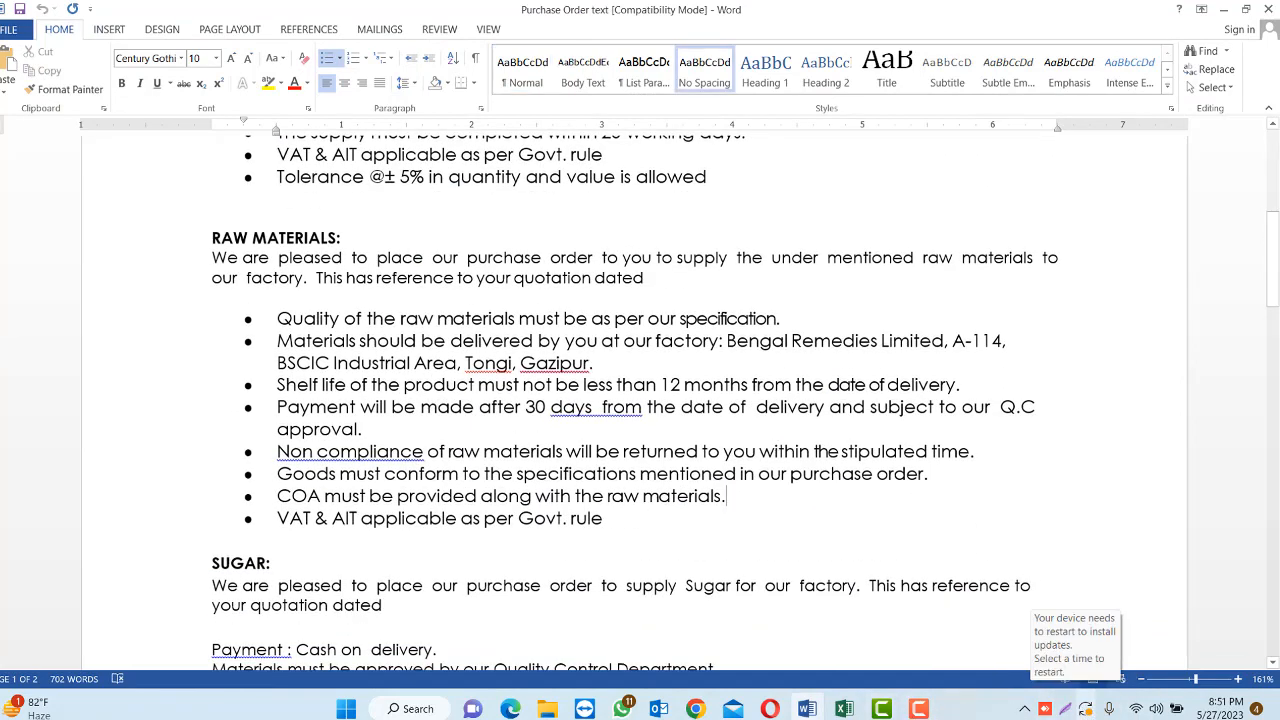
left_click(1064, 708)
left_click_drag(197, 225, 1153, 542)
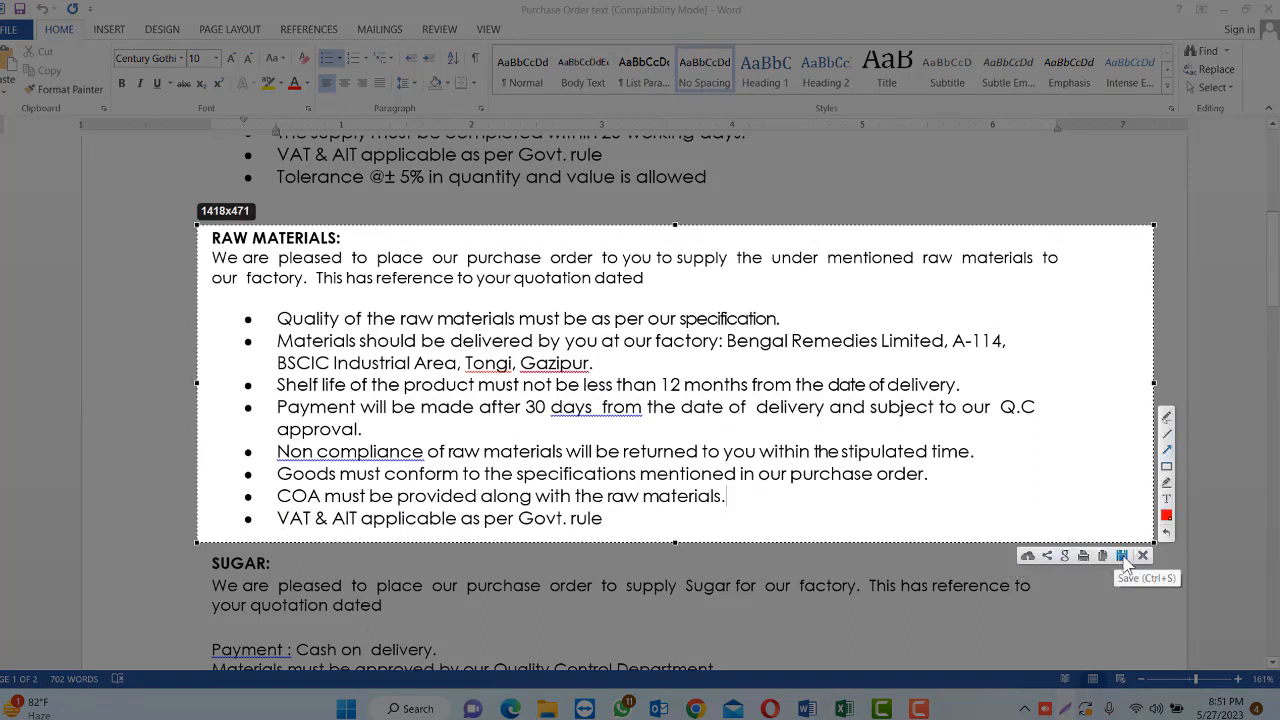
Start saving the capture to the Desktop and replace the suggested file name with "Picrture vormat"
left_click(1120, 558)
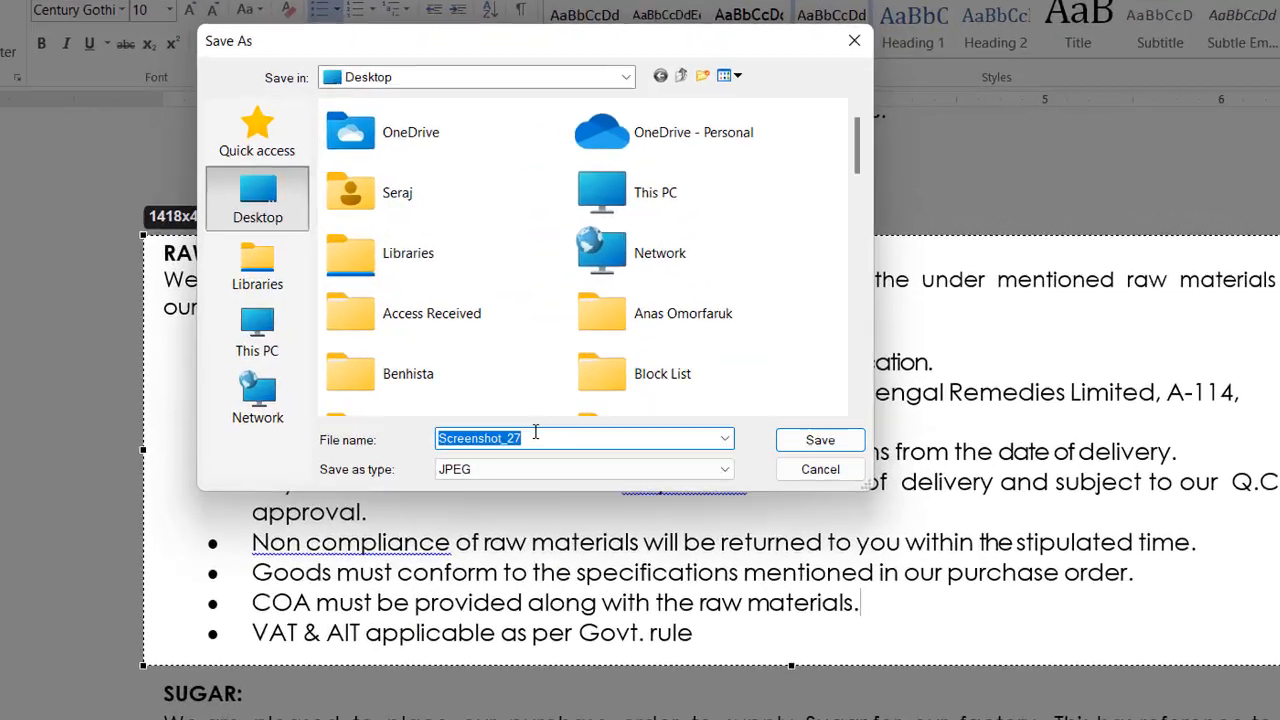
left_click(489, 374)
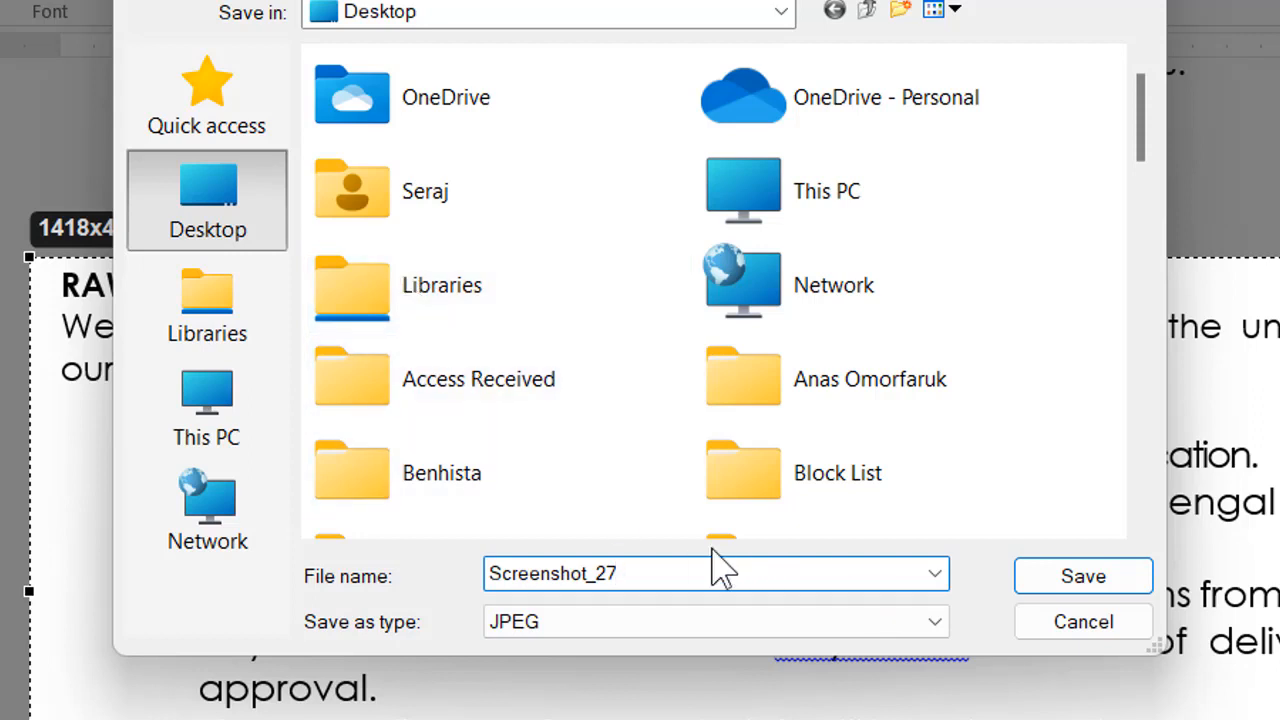
key("BackSpace")
key("BackSpace")
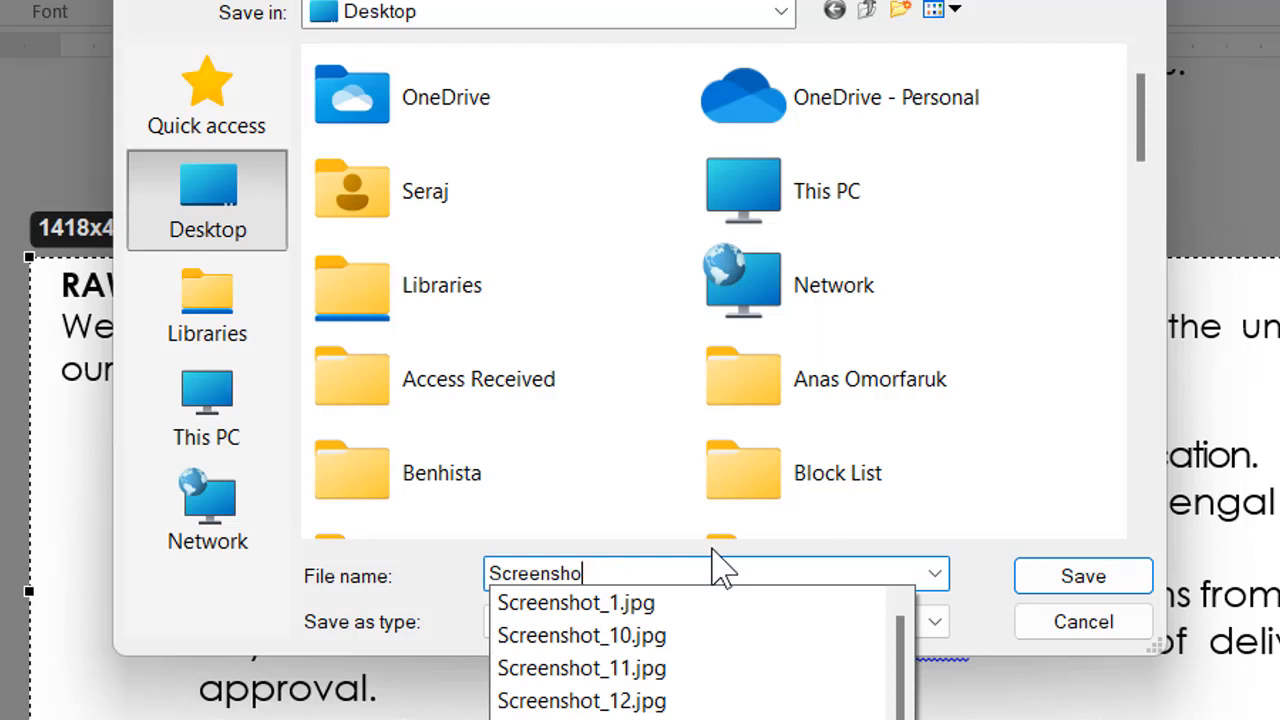
key("BackSpace")
key("BackSpace")
key("BackSpace")
key("BackSpace")
key("BackSpace")
key("BackSpace")
key("BackSpace")
key("BackSpace")
key("BackSpace")
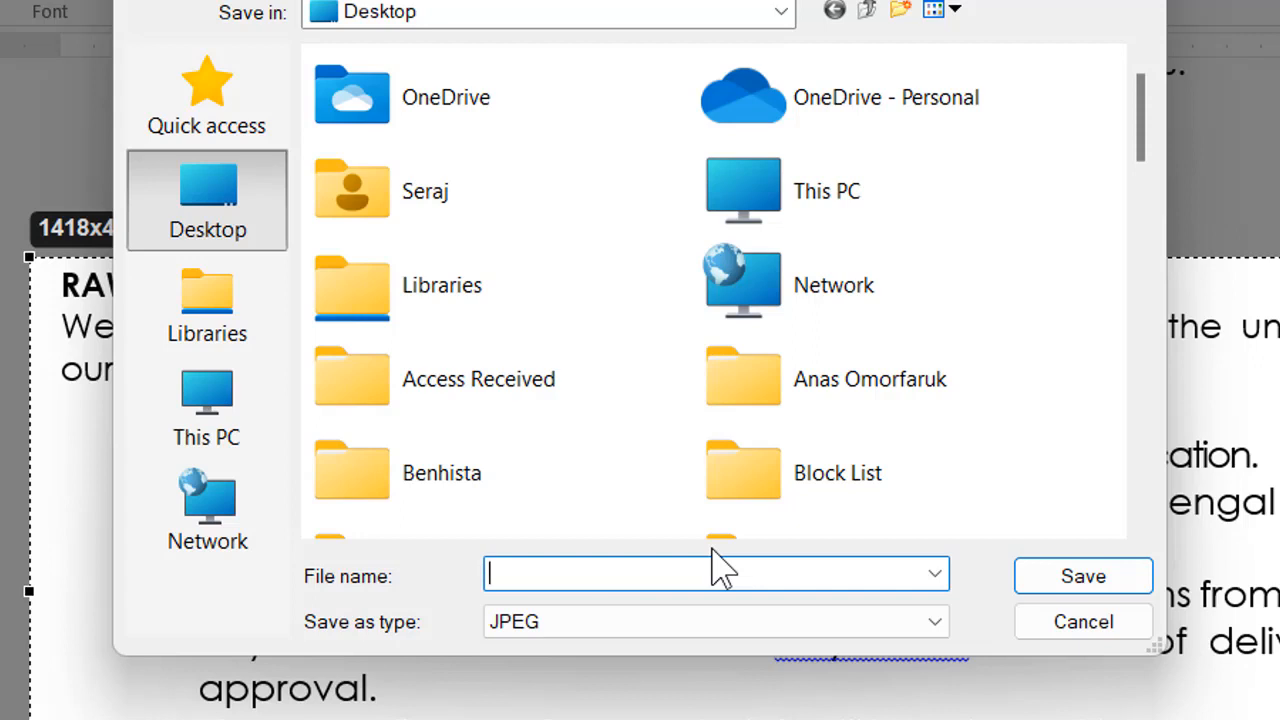
type("P")
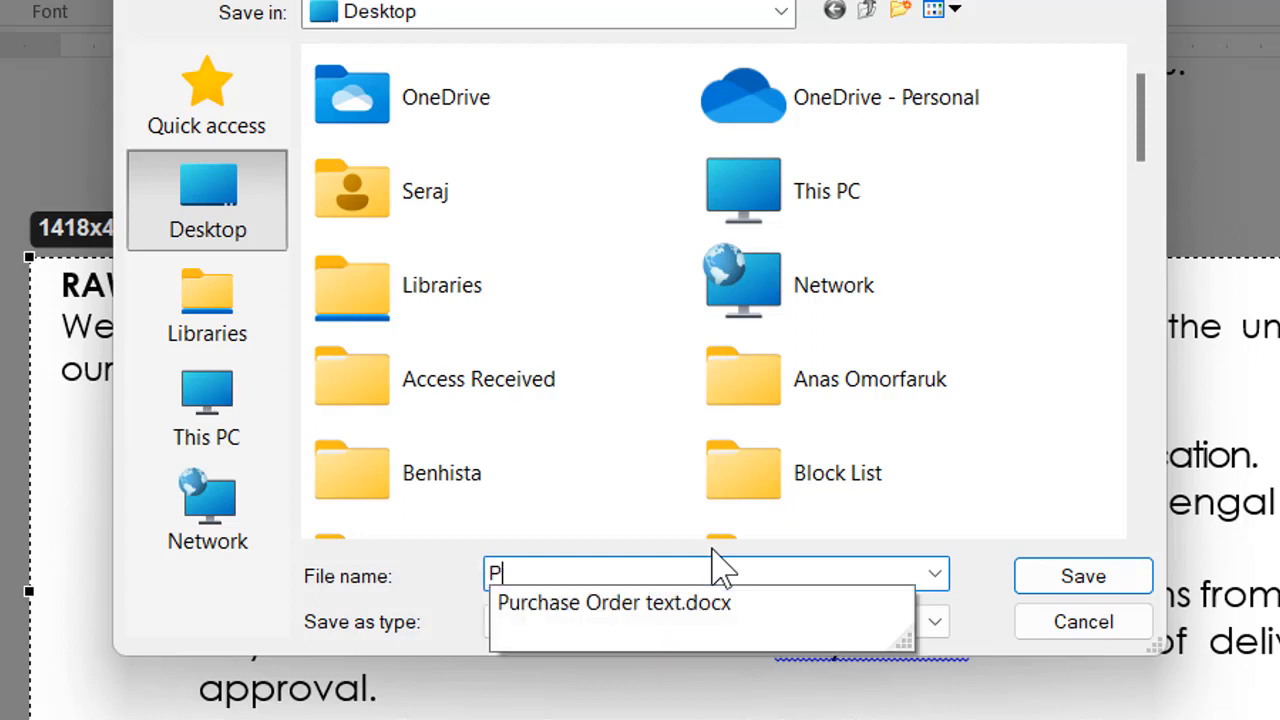
type("icrture")
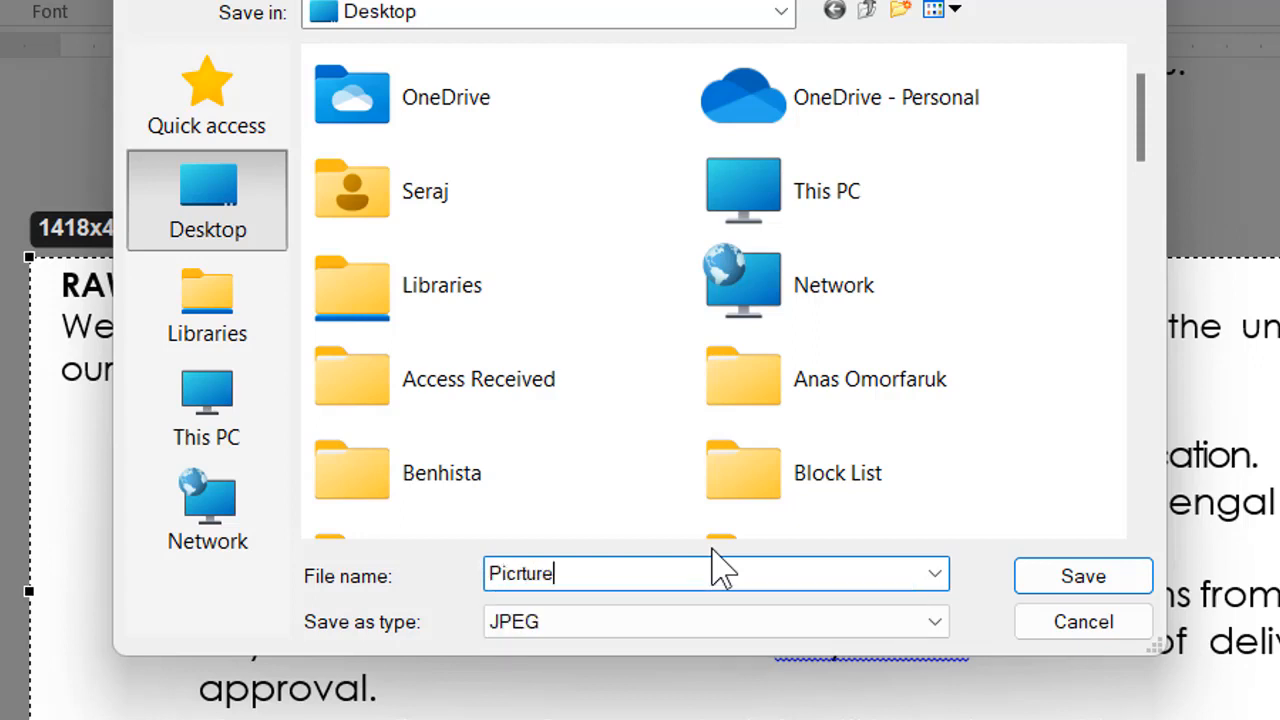
type(" vormat")
Choose JPEG as the file type and save the capture
left_click(634, 632)
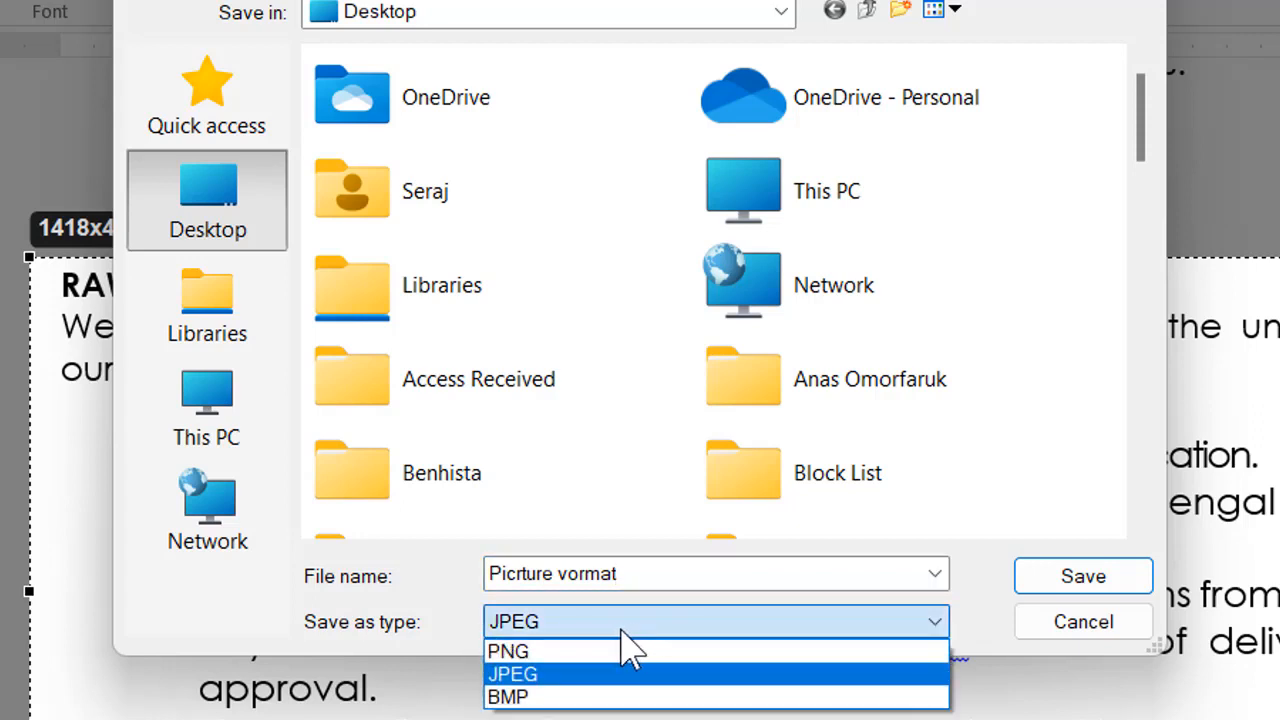
left_click(558, 676)
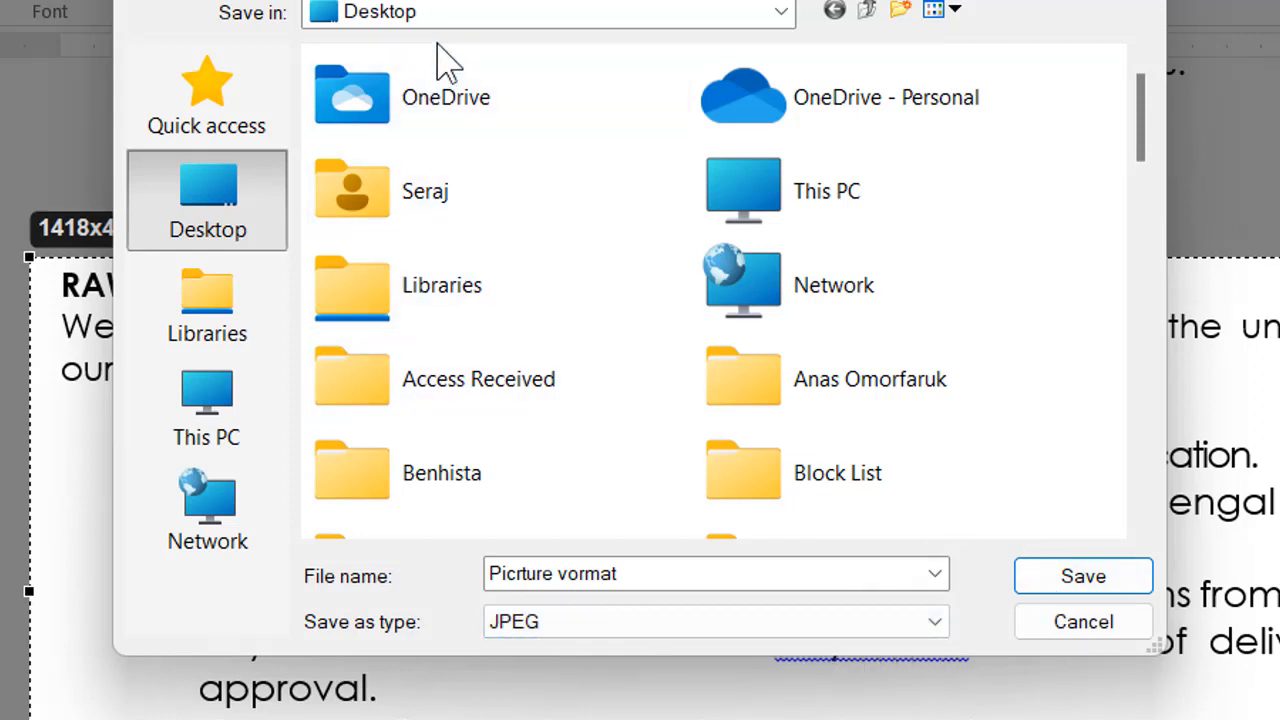
left_click(1084, 578)
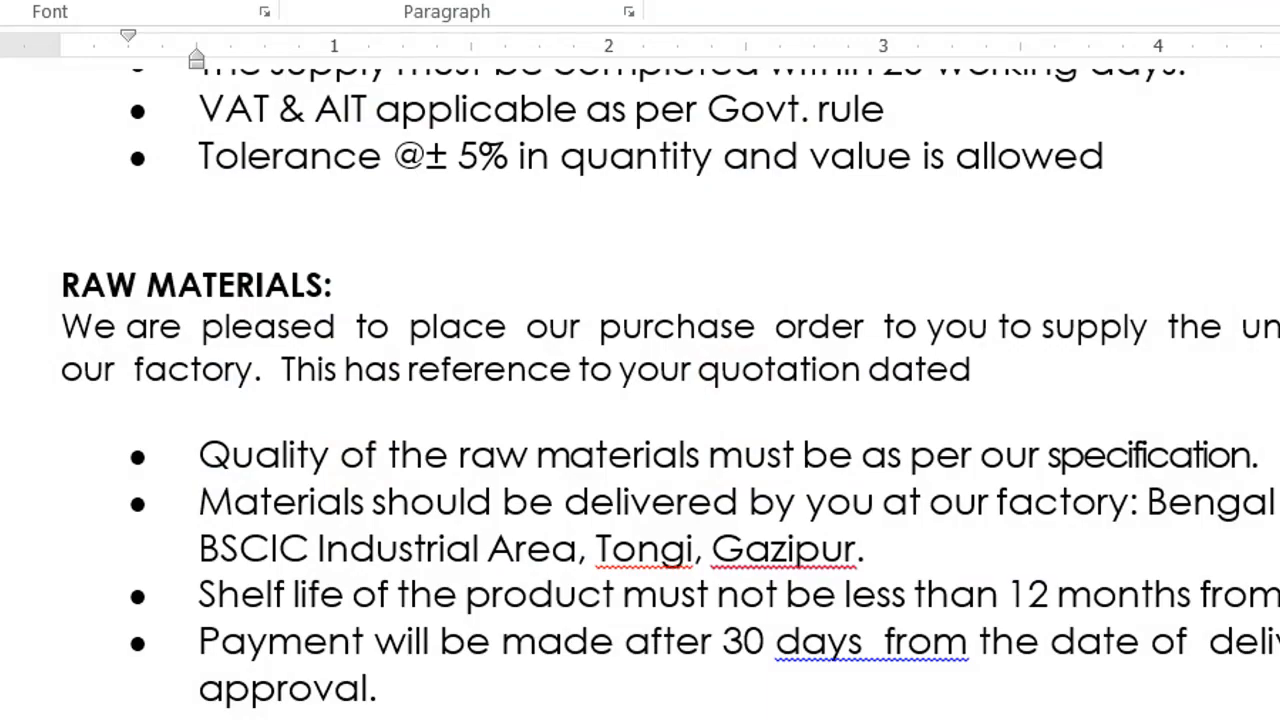
Close the purchase order text document and open the Manual PO folder inside Purchase Order 2023, starting from the BRL shortcut
key("alt+F4")
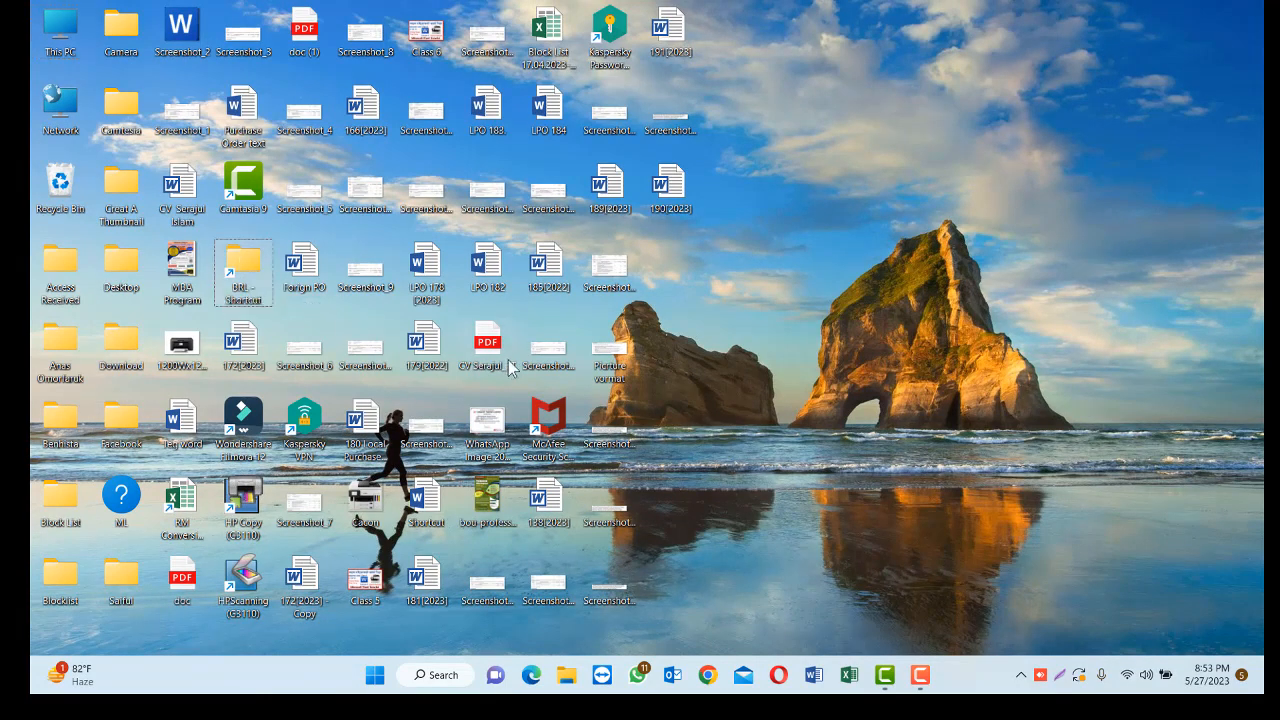
double_click(233, 264)
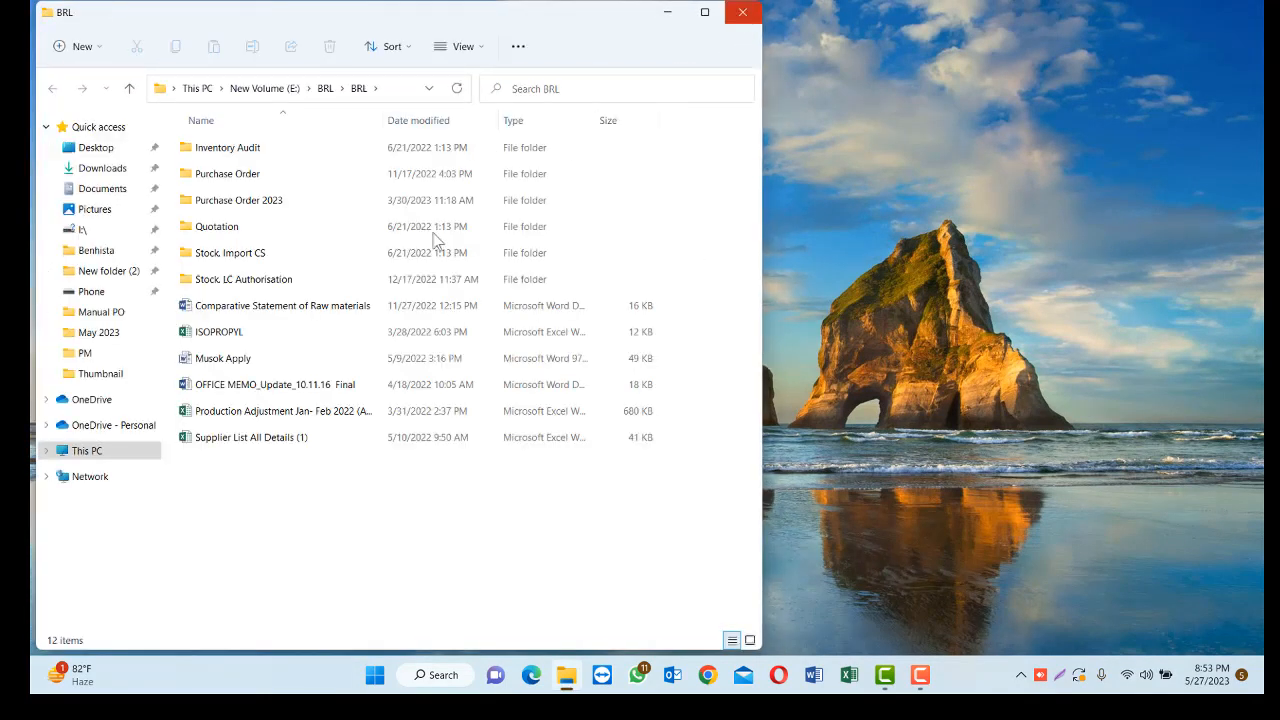
double_click(250, 202)
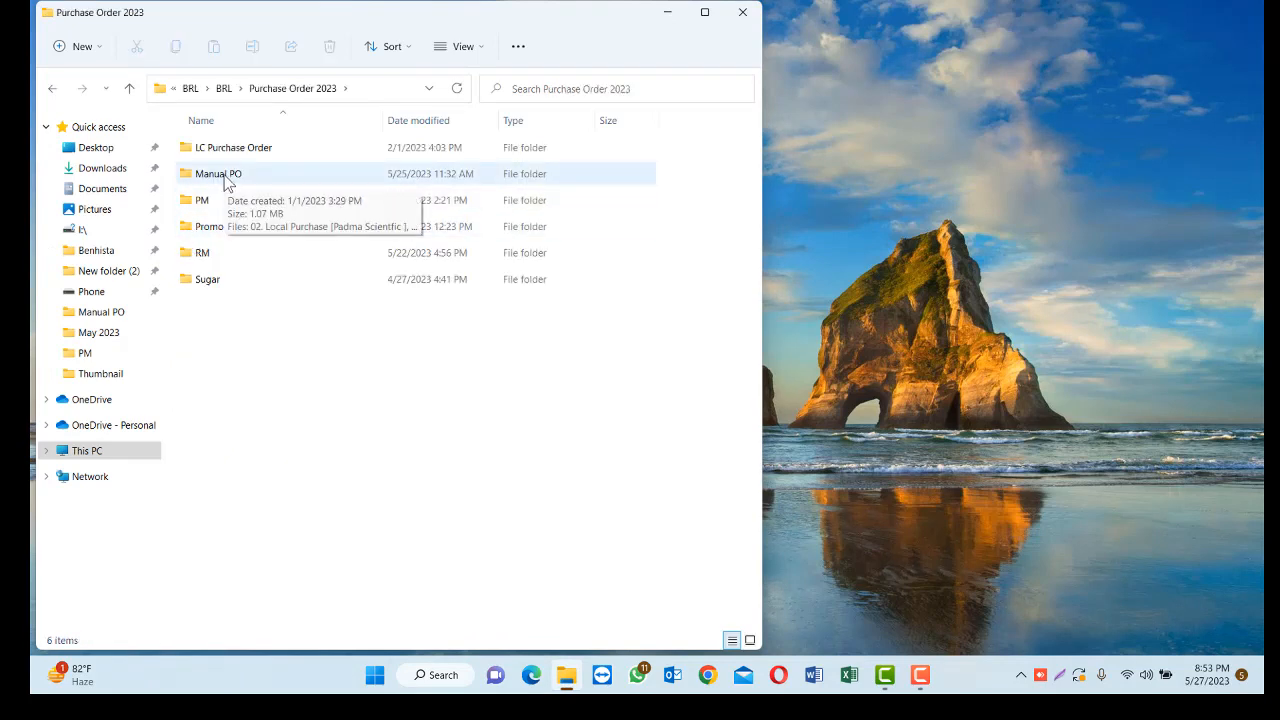
double_click(224, 180)
Open the "74 Local Purchse AZ Foil for Remegest 20x20 gm" document and close it again
scroll(290, 420, "down", 1)
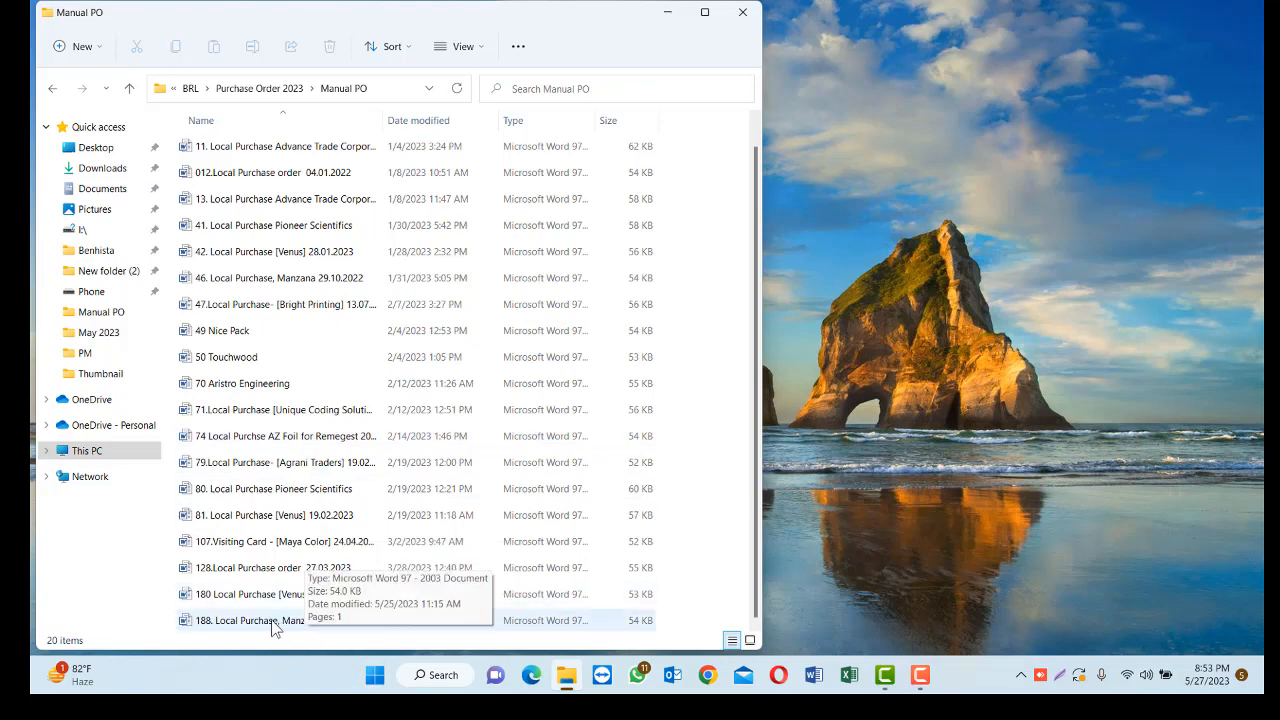
double_click(273, 441)
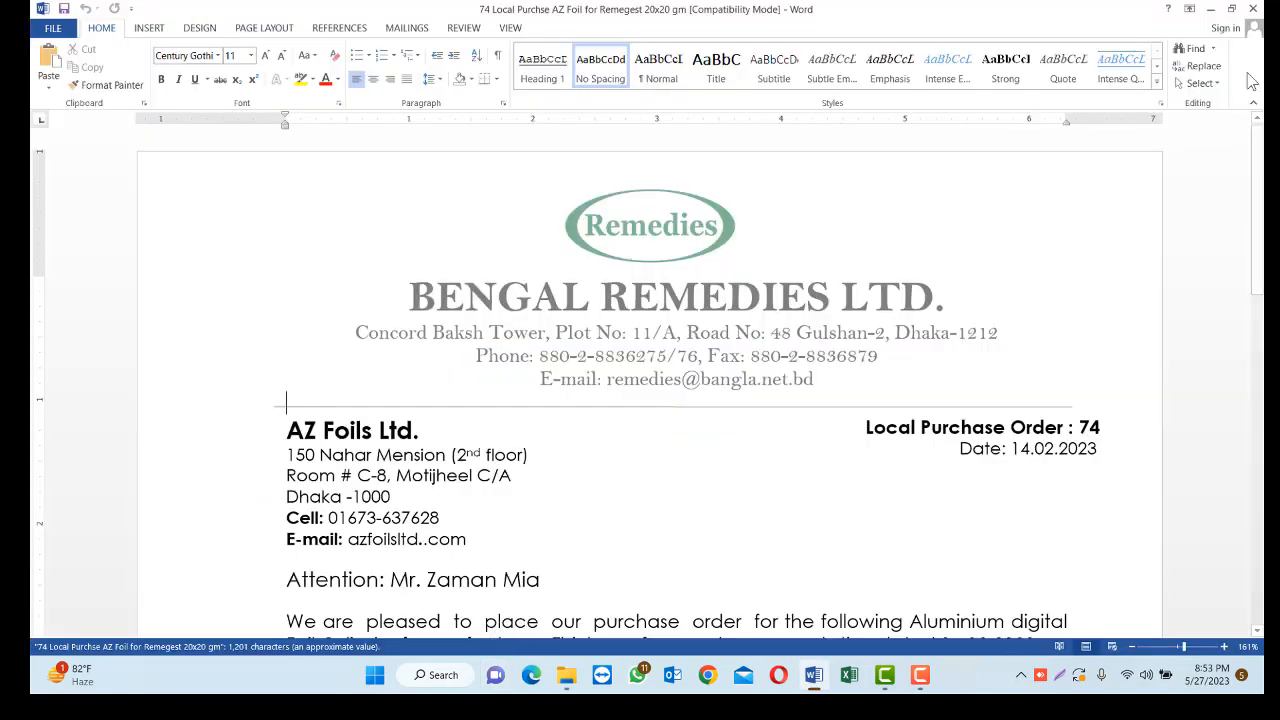
left_click(1253, 9)
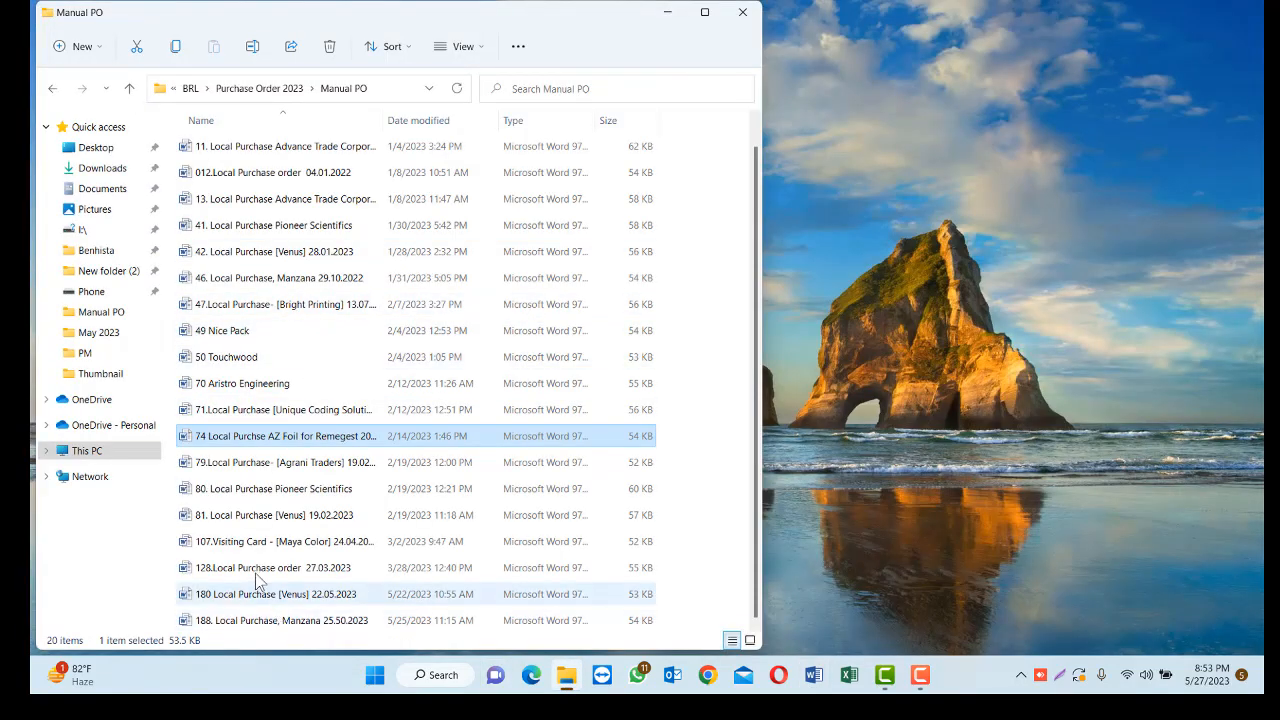
Open "81. Local Purchase [Venus] 19.02.2023" and look through it from the letterhead to the Terms & Conditions
double_click(279, 517)
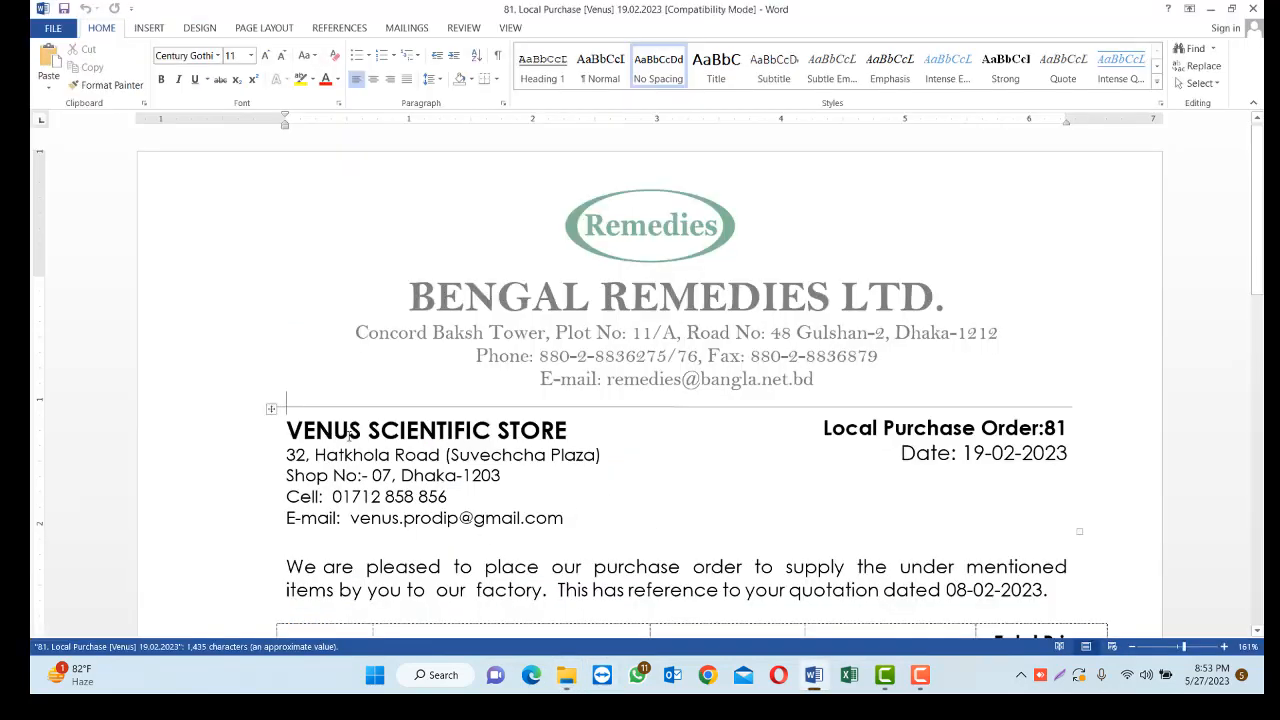
left_click(726, 498)
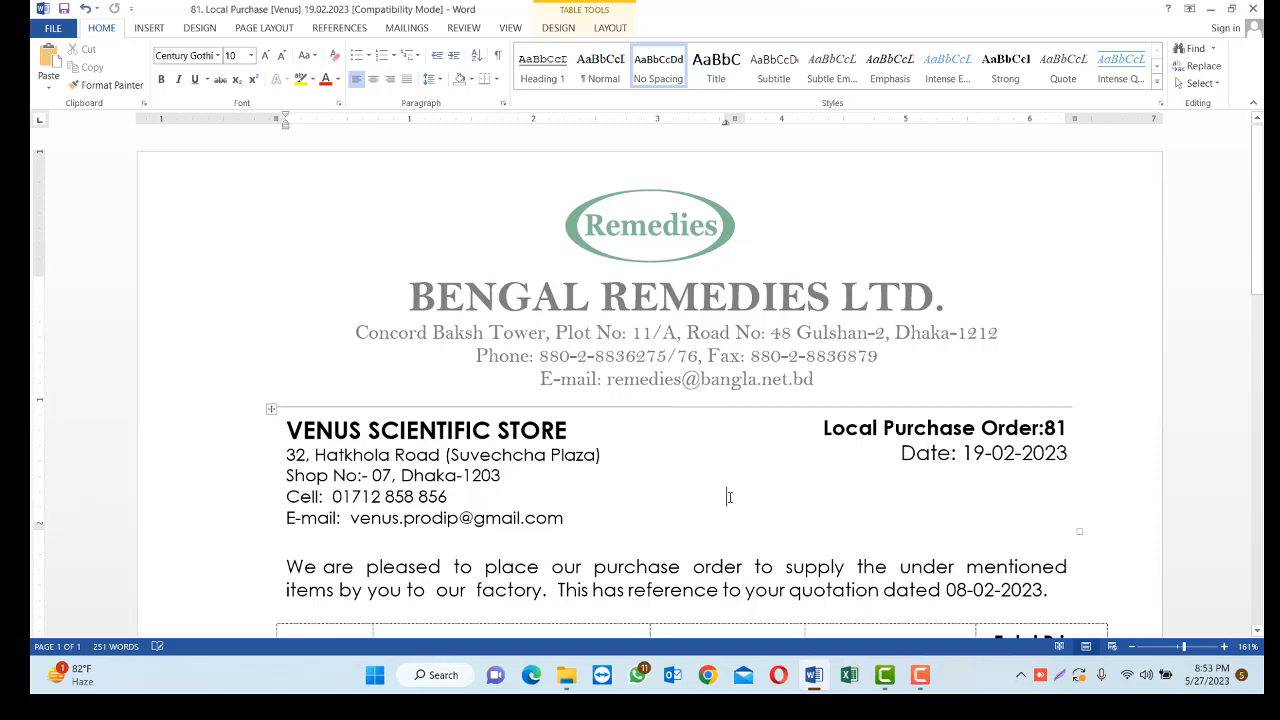
scroll(600, 400, "down", 2)
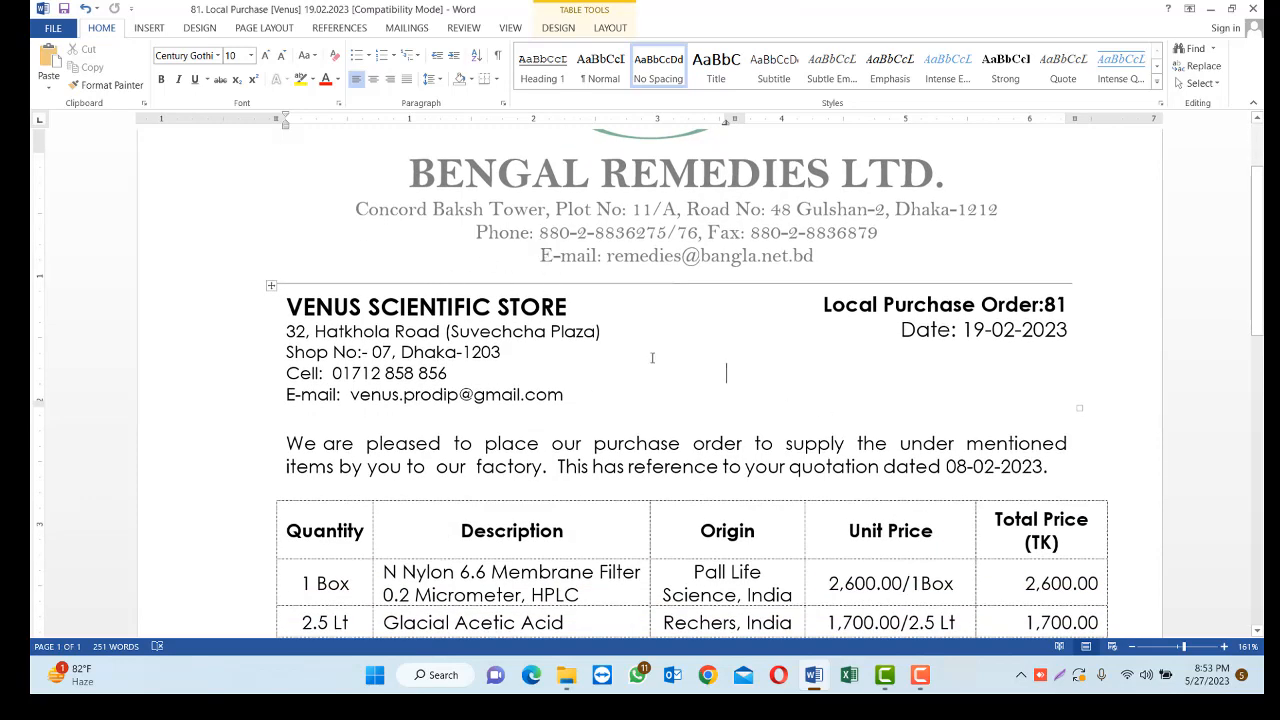
scroll(652, 358, "up", 2)
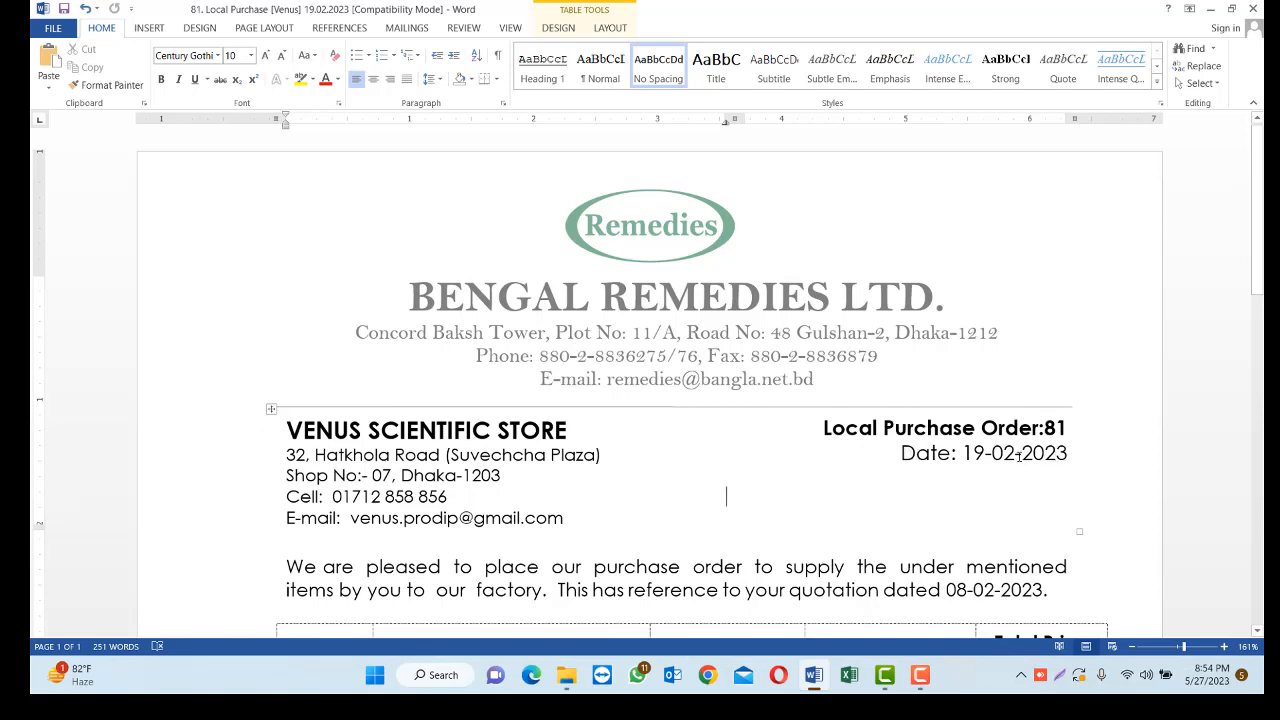
scroll(784, 472, "down", 5)
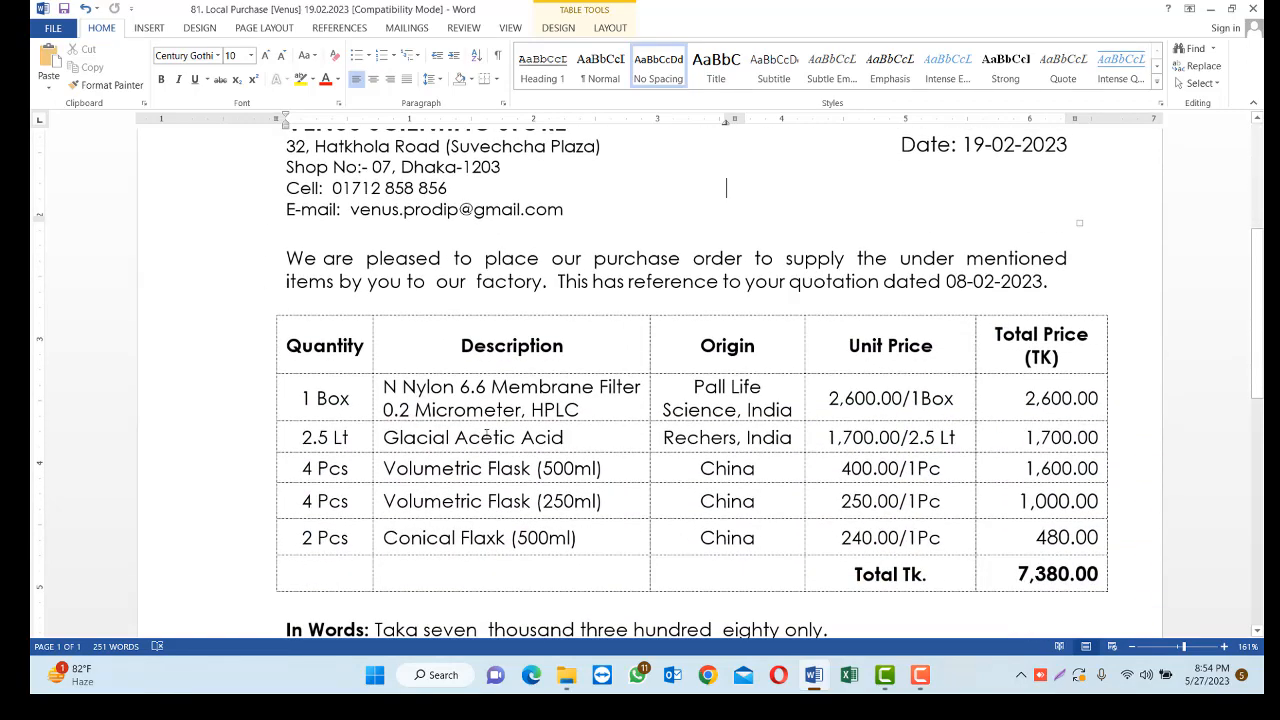
scroll(725, 403, "down", 7)
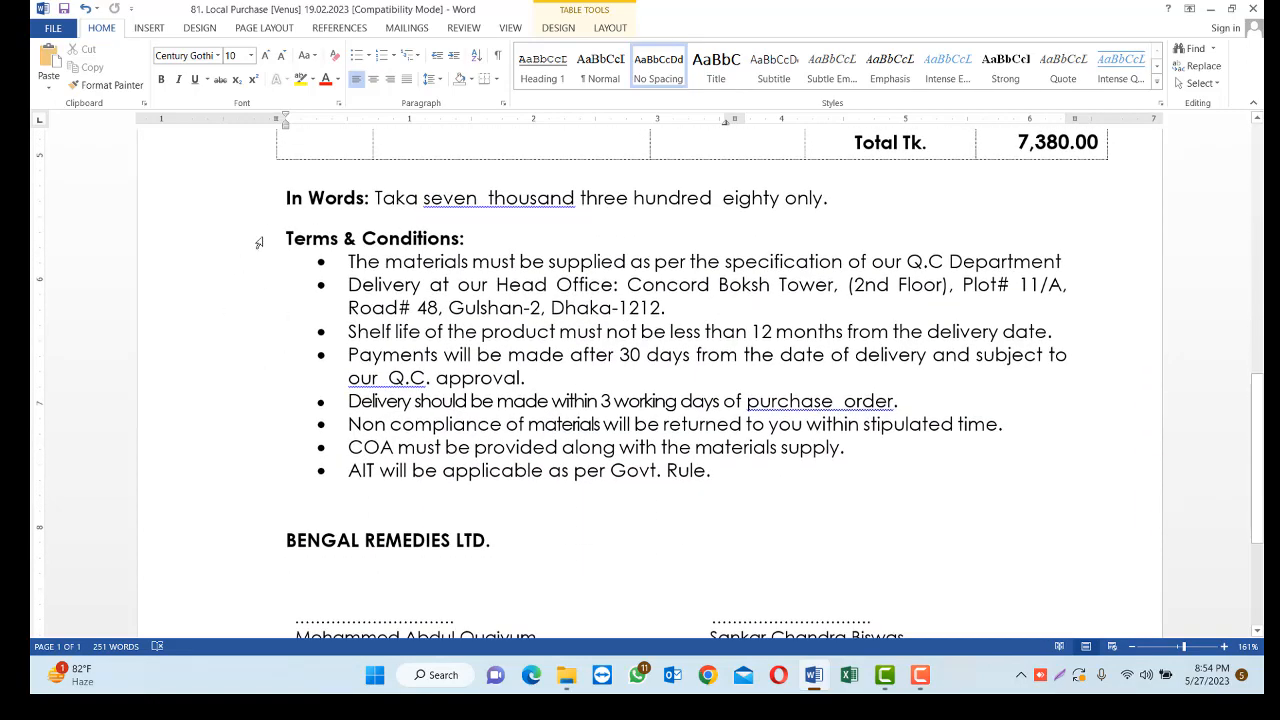
Delete all the bulleted terms under the Terms & Conditions heading and add an empty line in their place
left_click(323, 279)
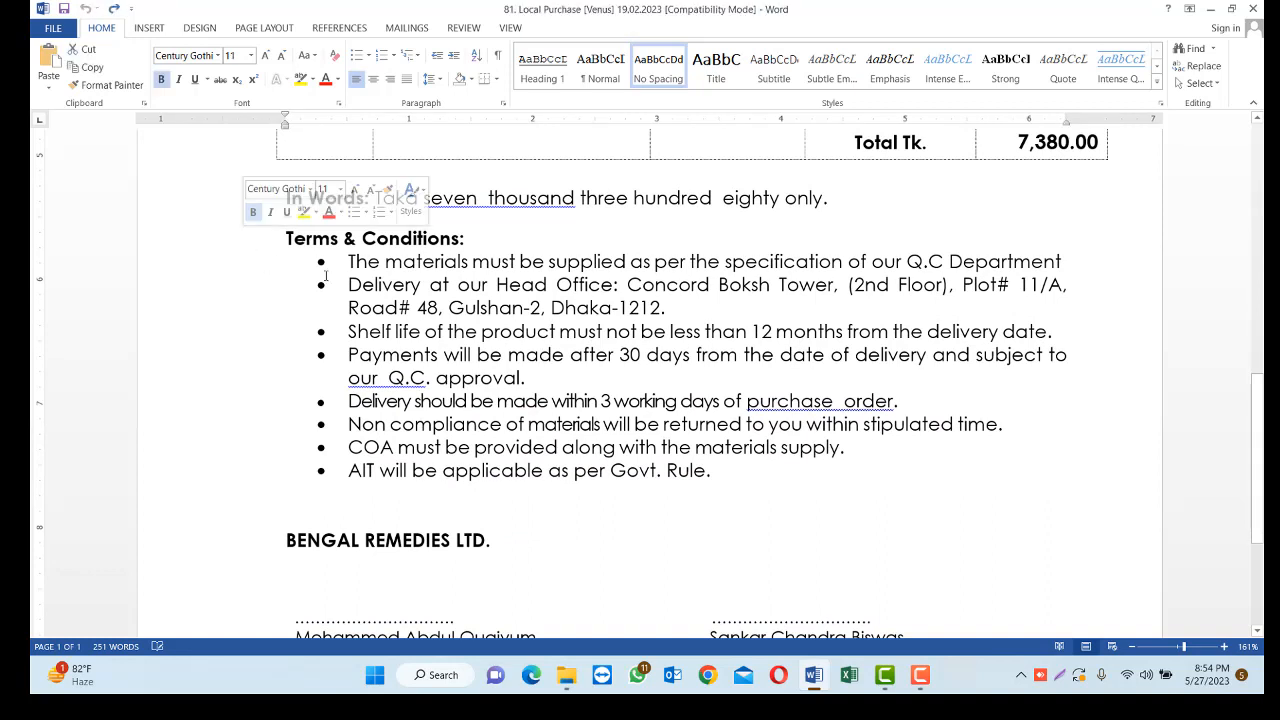
key("ctrl+z")
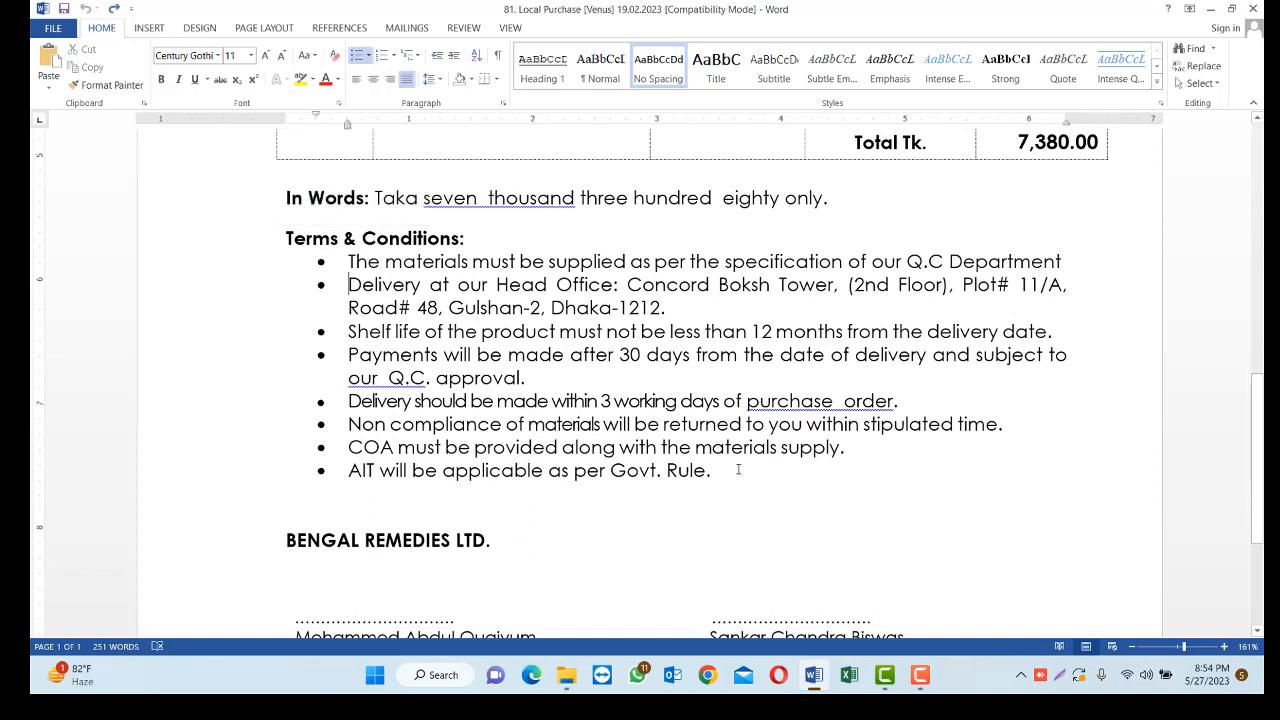
left_click_drag(738, 469, 346, 259)
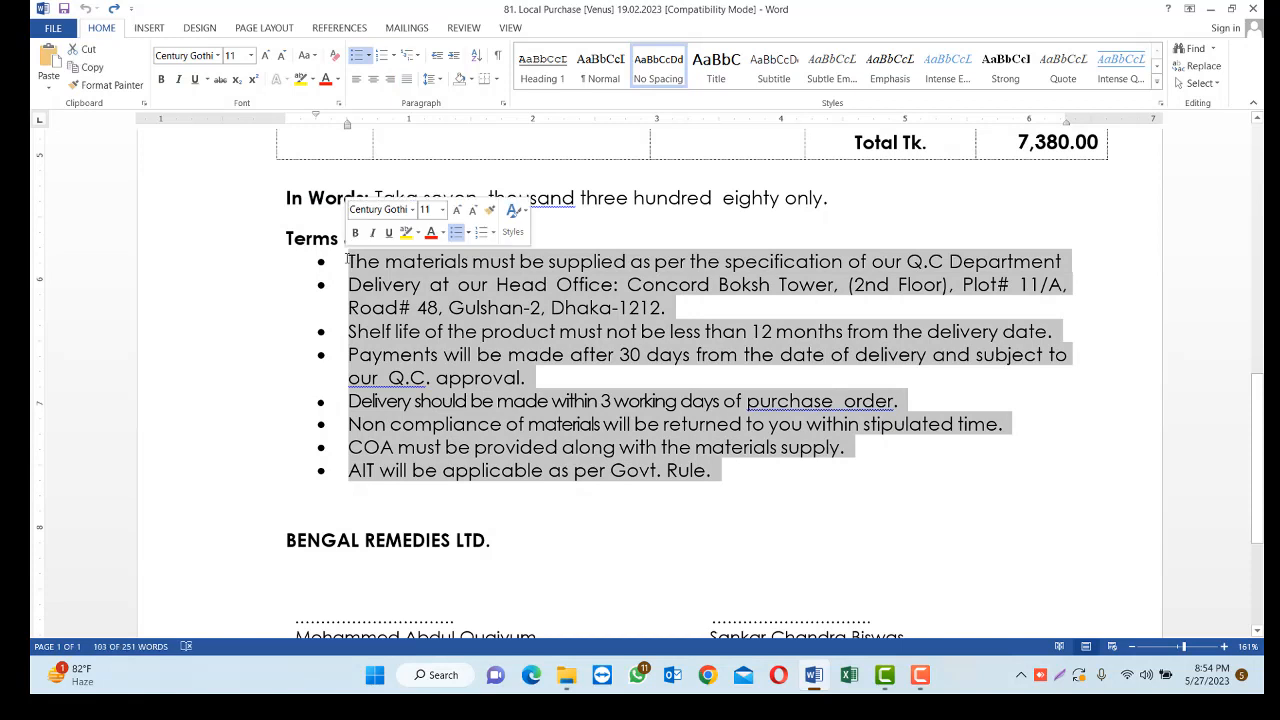
key("Delete")
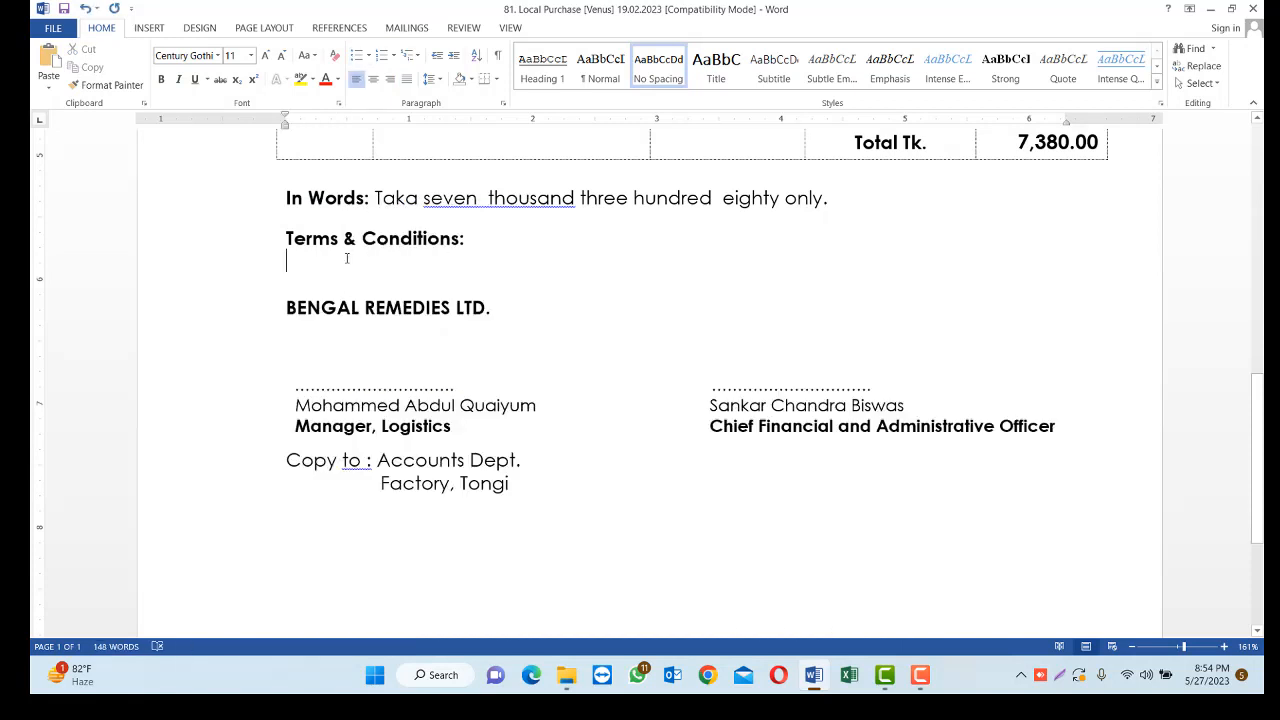
key("Return")
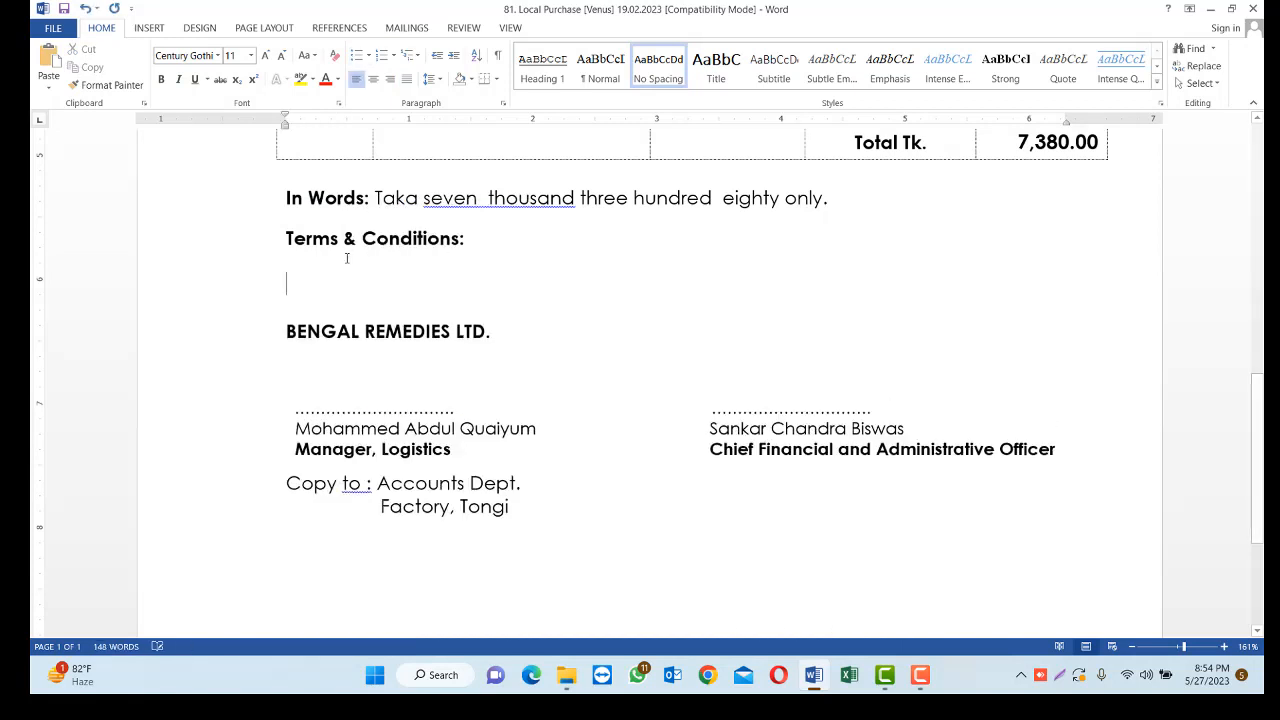
Insert the saved capture "Picrture vormat" from the Desktop as a picture below the Terms & Conditions heading
left_click(148, 28)
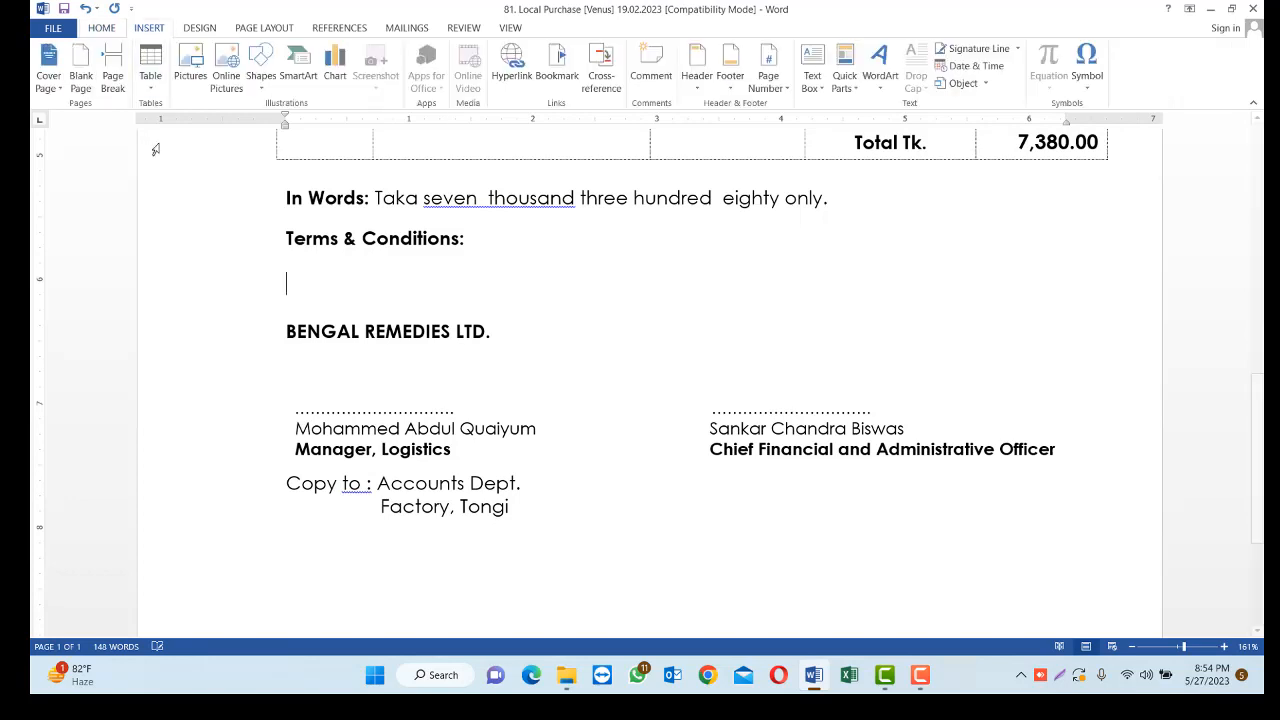
left_click(194, 70)
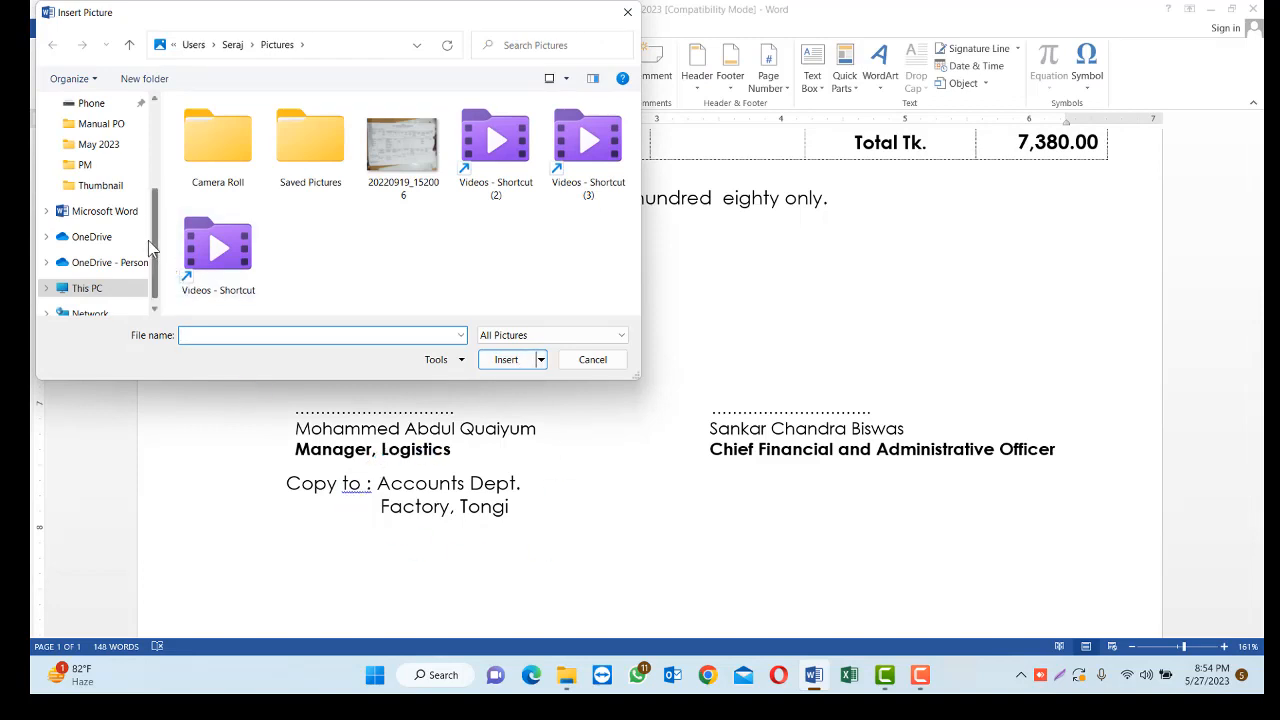
left_click_drag(157, 220, 160, 120)
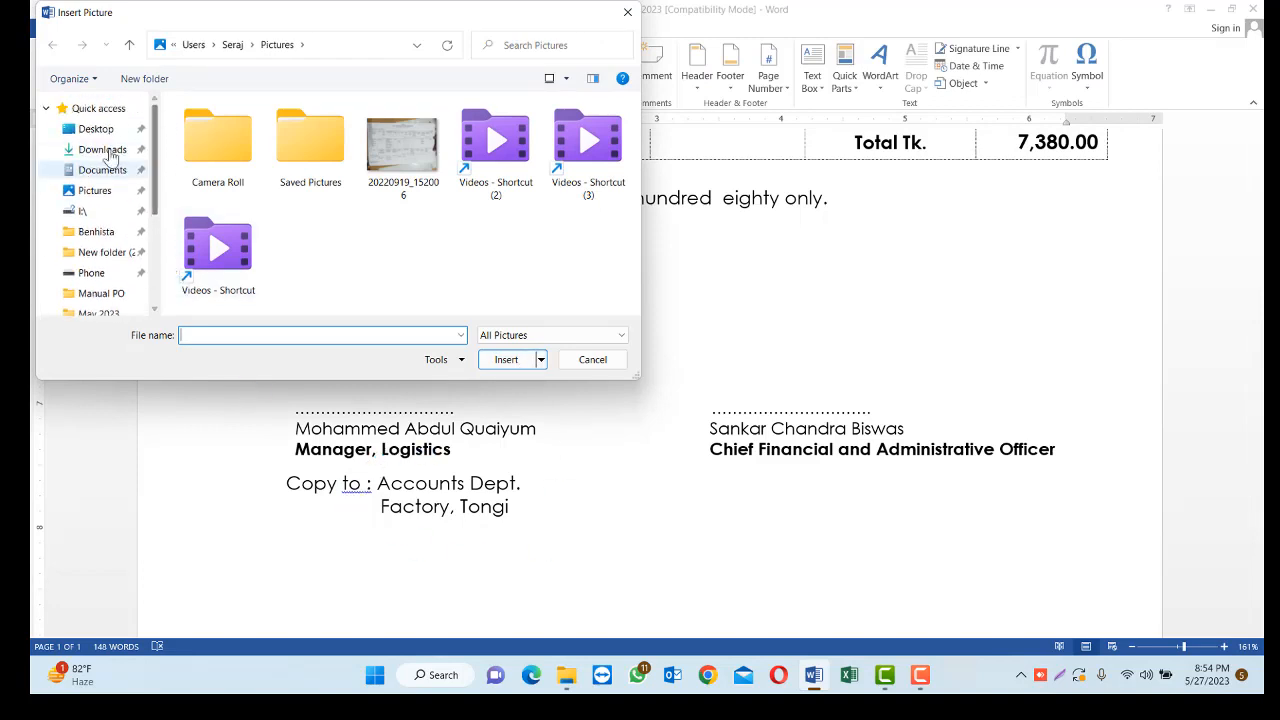
left_click(98, 131)
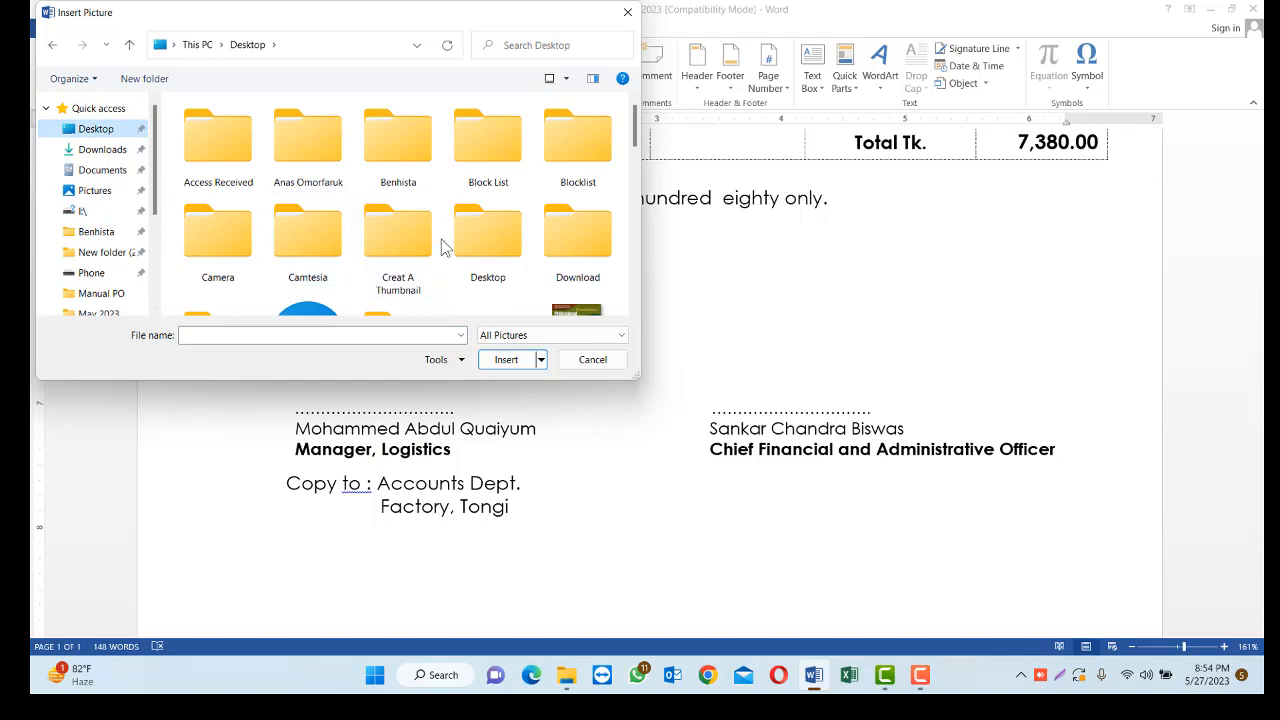
scroll(487, 236, "down", 2)
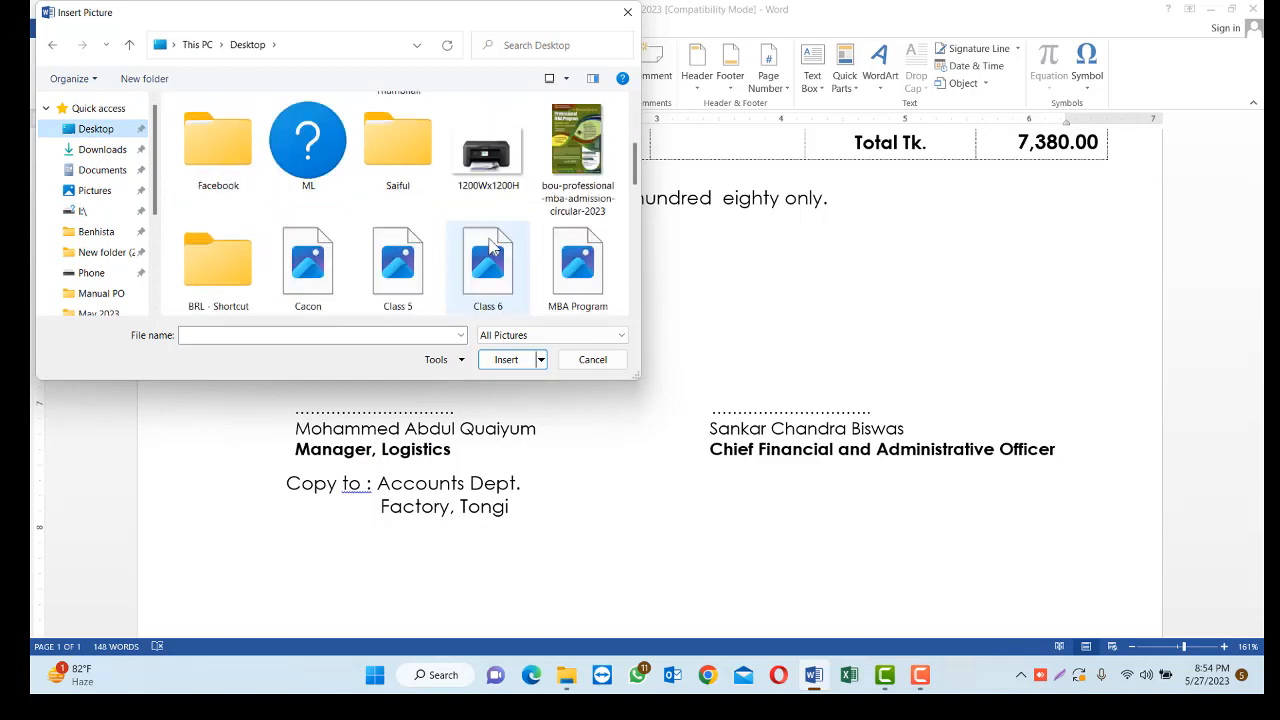
scroll(489, 243, "down", 2)
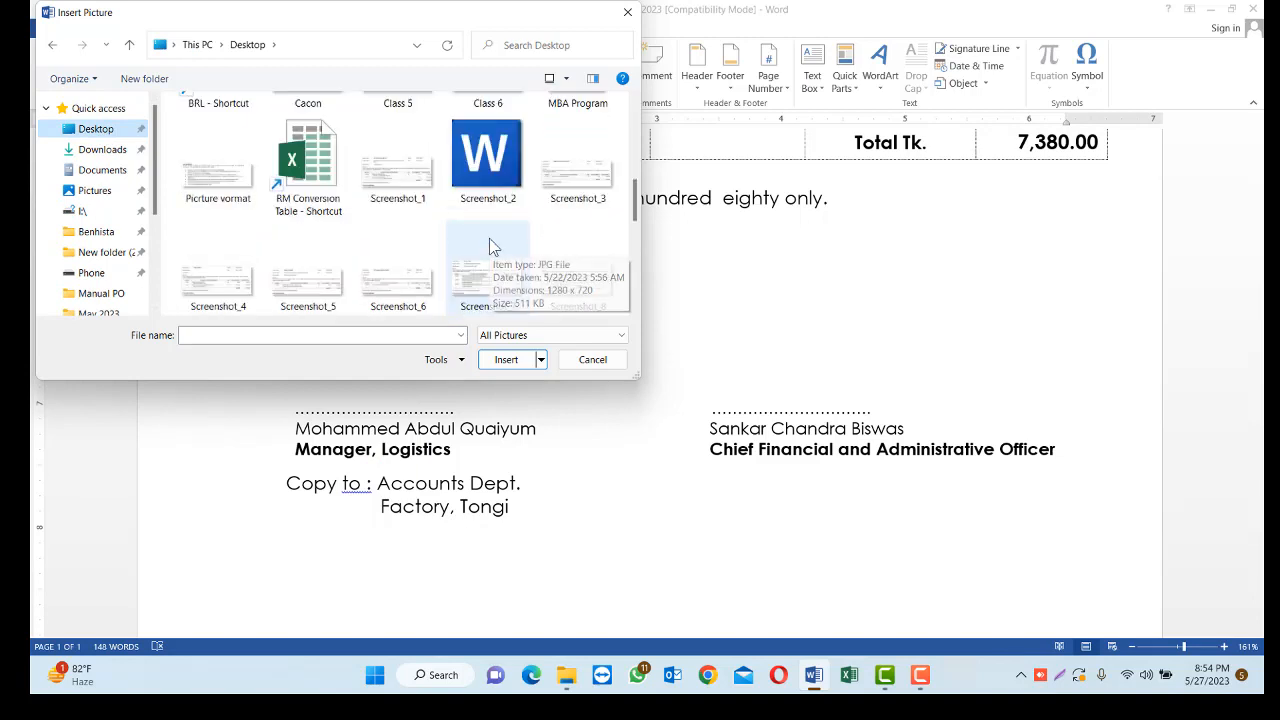
scroll(575, 252, "down", 1)
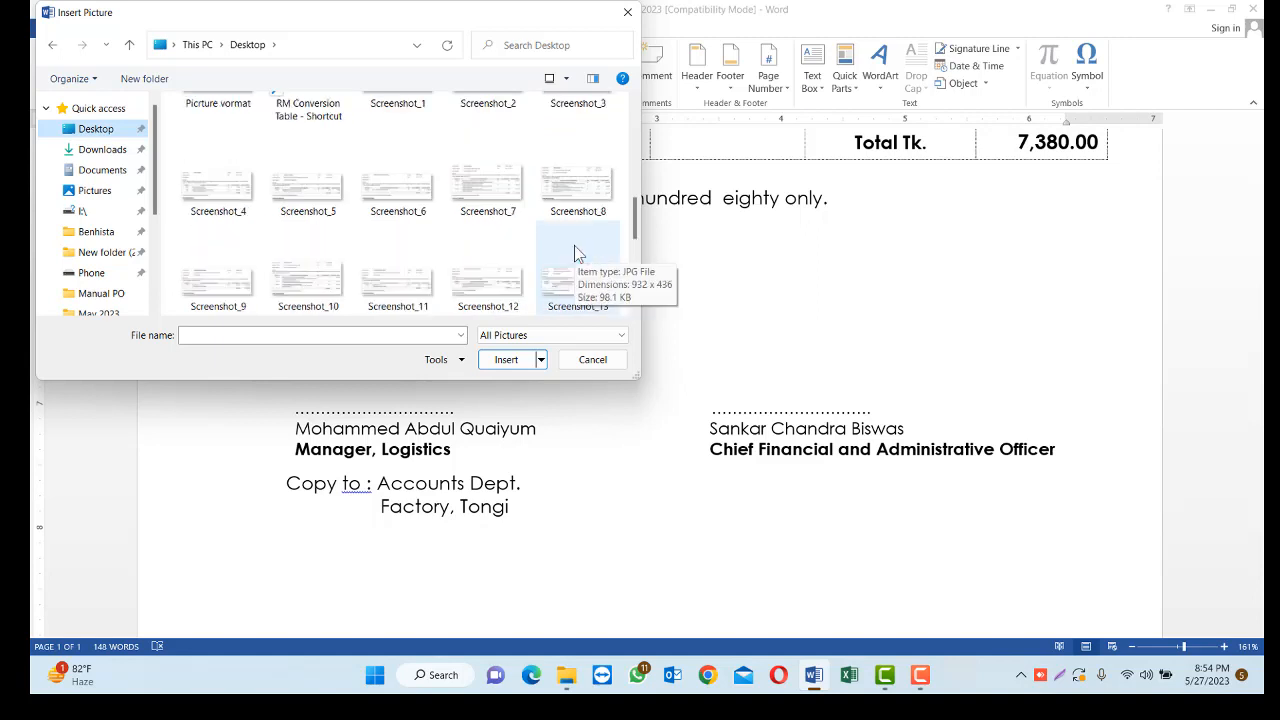
scroll(575, 252, "down", 3)
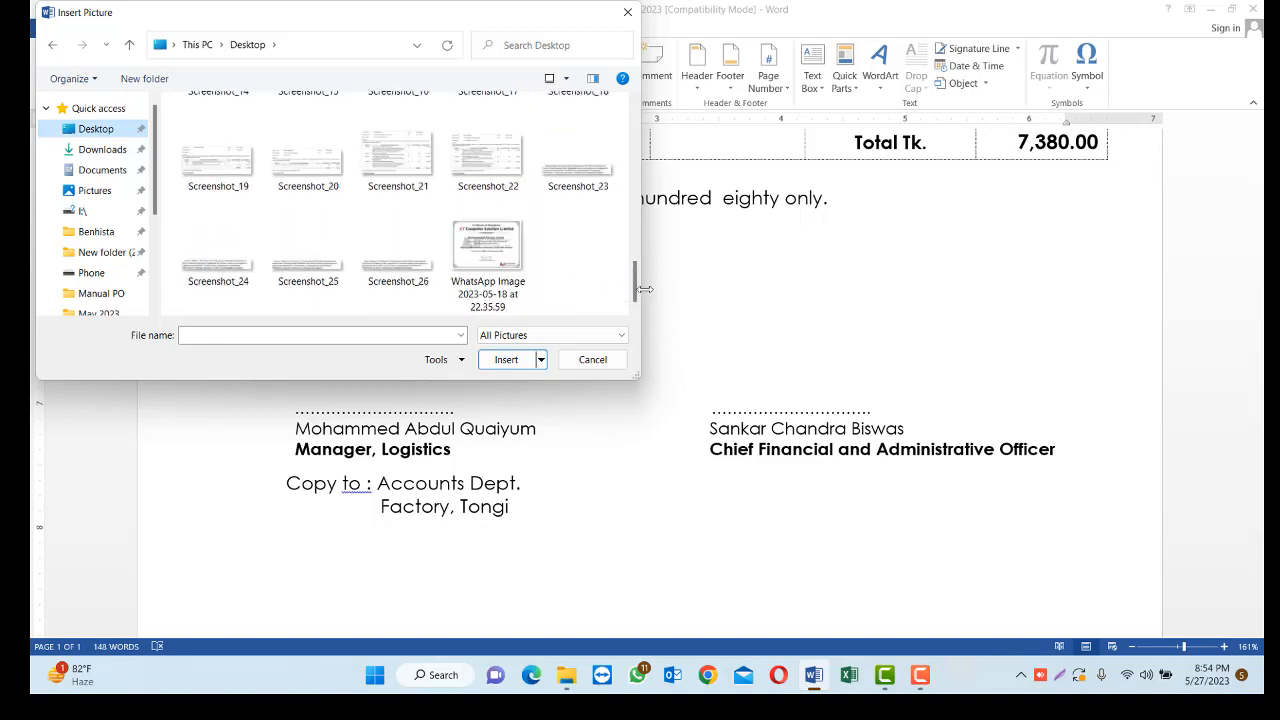
scroll(581, 282, "up", 4)
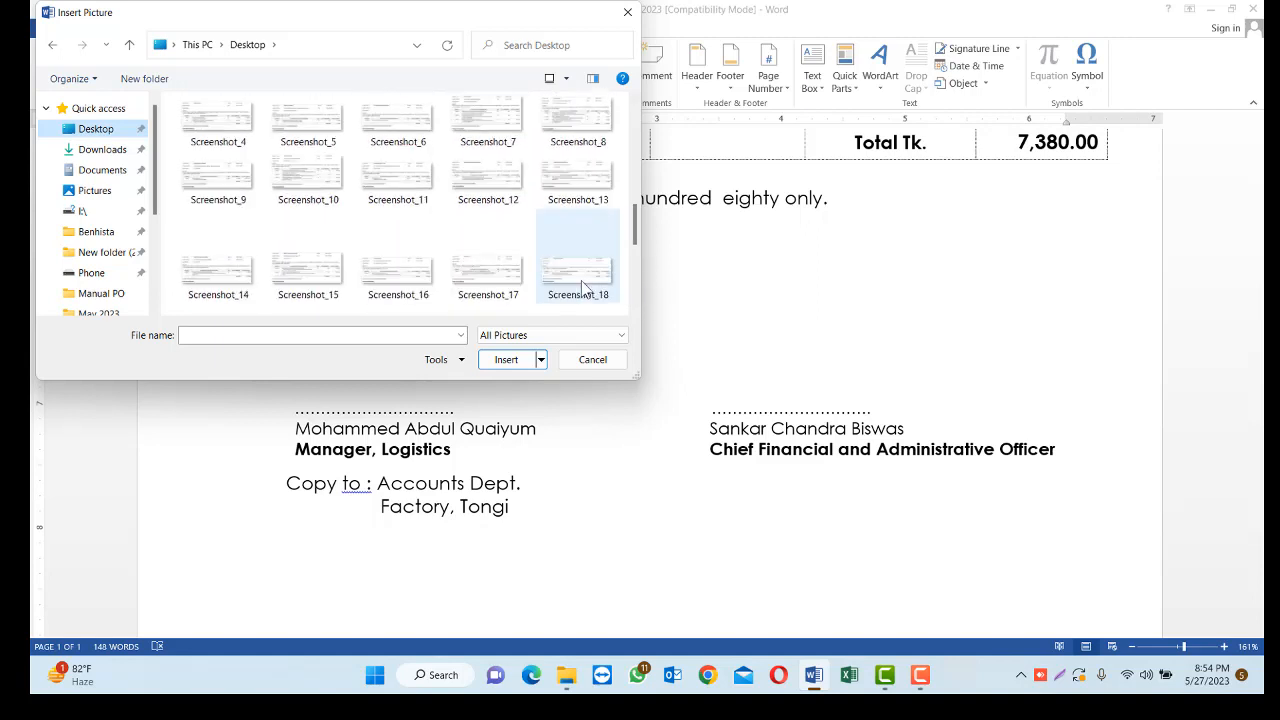
scroll(581, 280, "up", 1)
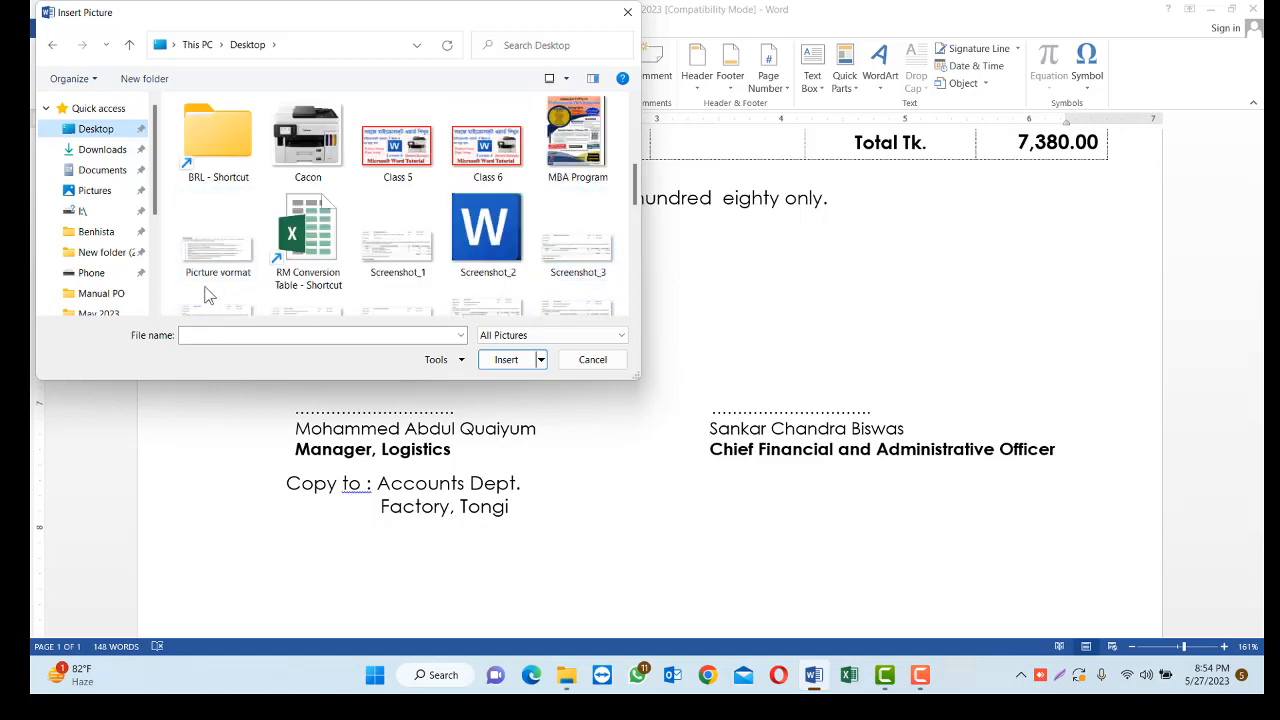
double_click(217, 255)
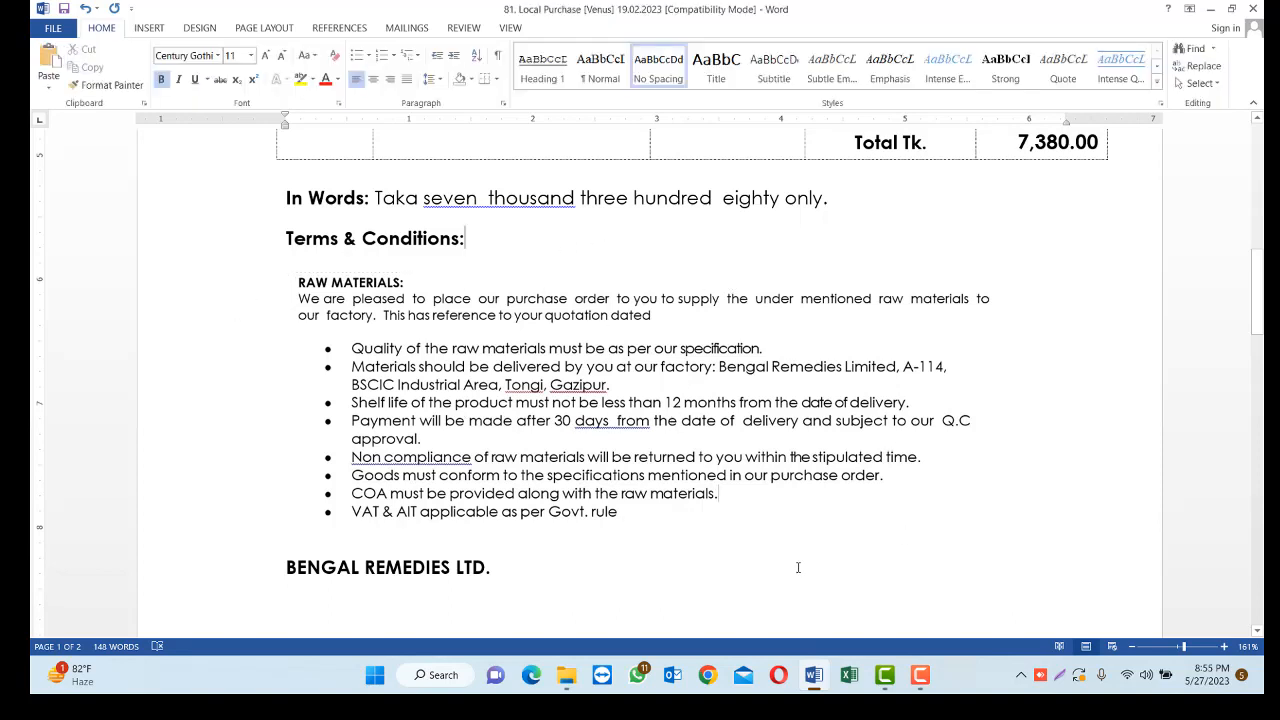
Check the document with the picture in place and remove the empty line between the Terms & Conditions heading and the picture
left_click(615, 509)
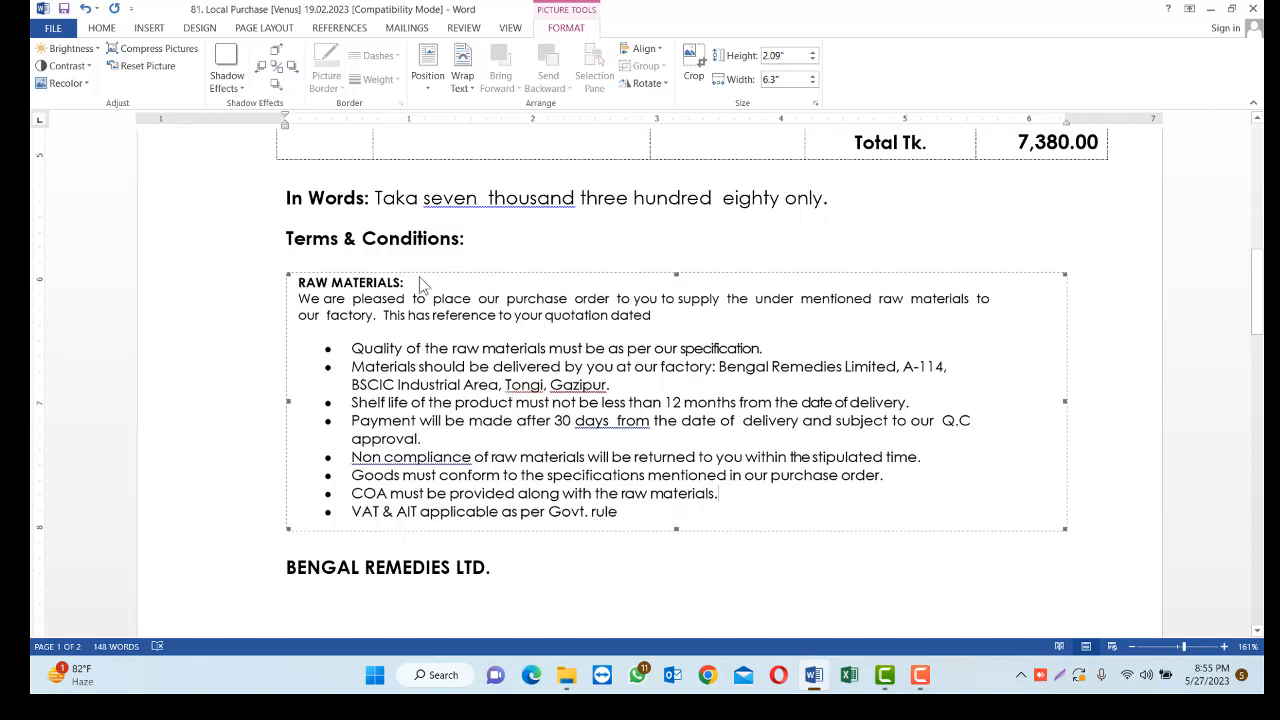
key("Left")
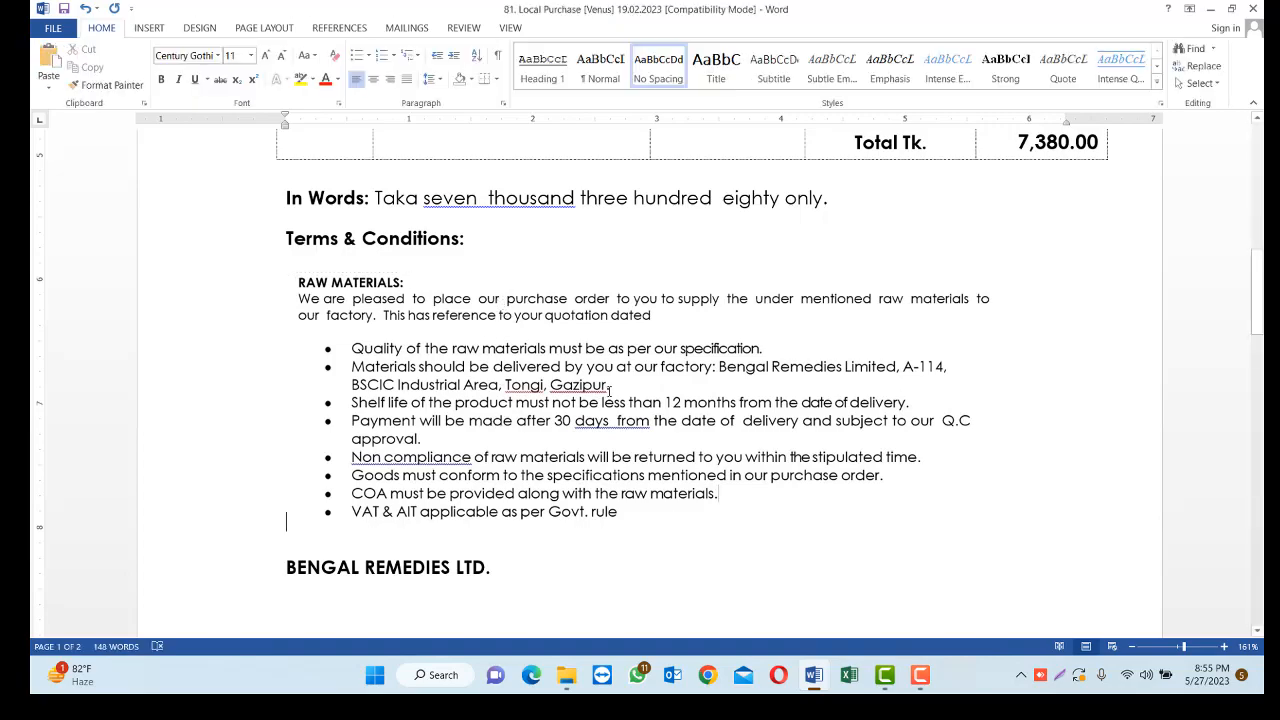
scroll(610, 388, "up", 10)
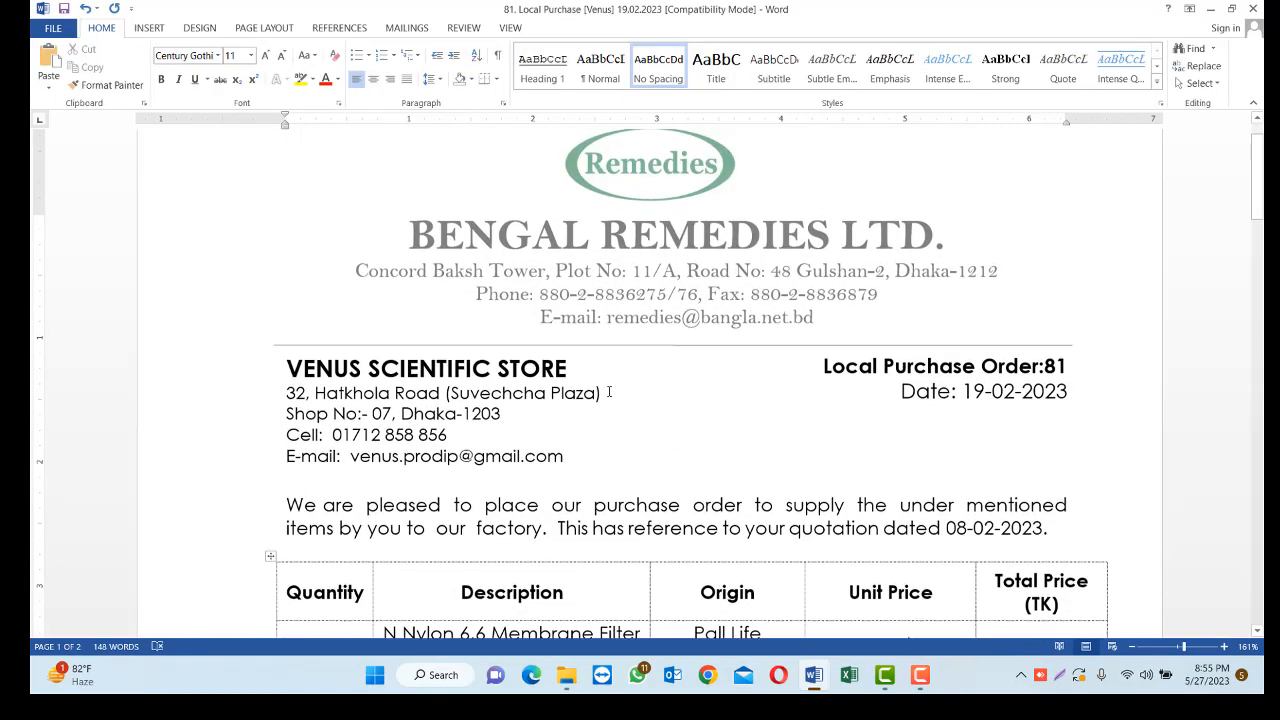
scroll(608, 391, "down", 10)
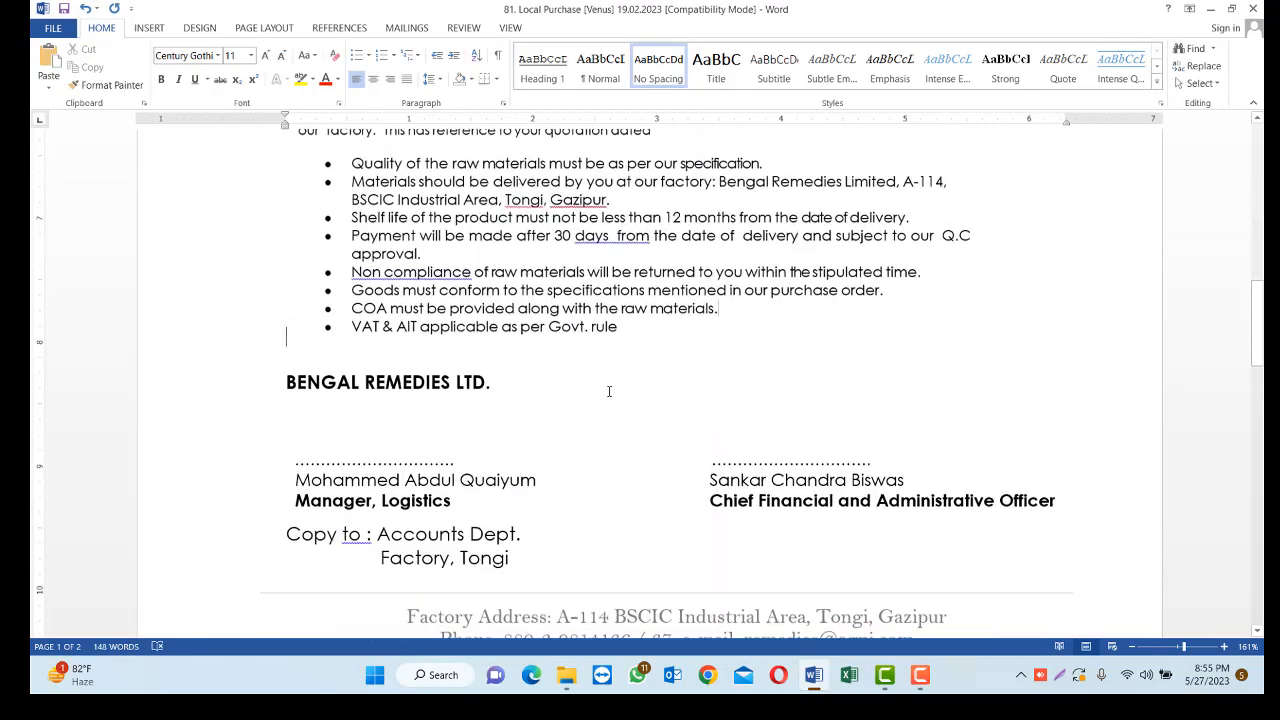
scroll(608, 391, "down", 2)
scroll(608, 391, "up", 6)
scroll(341, 326, "down", 1)
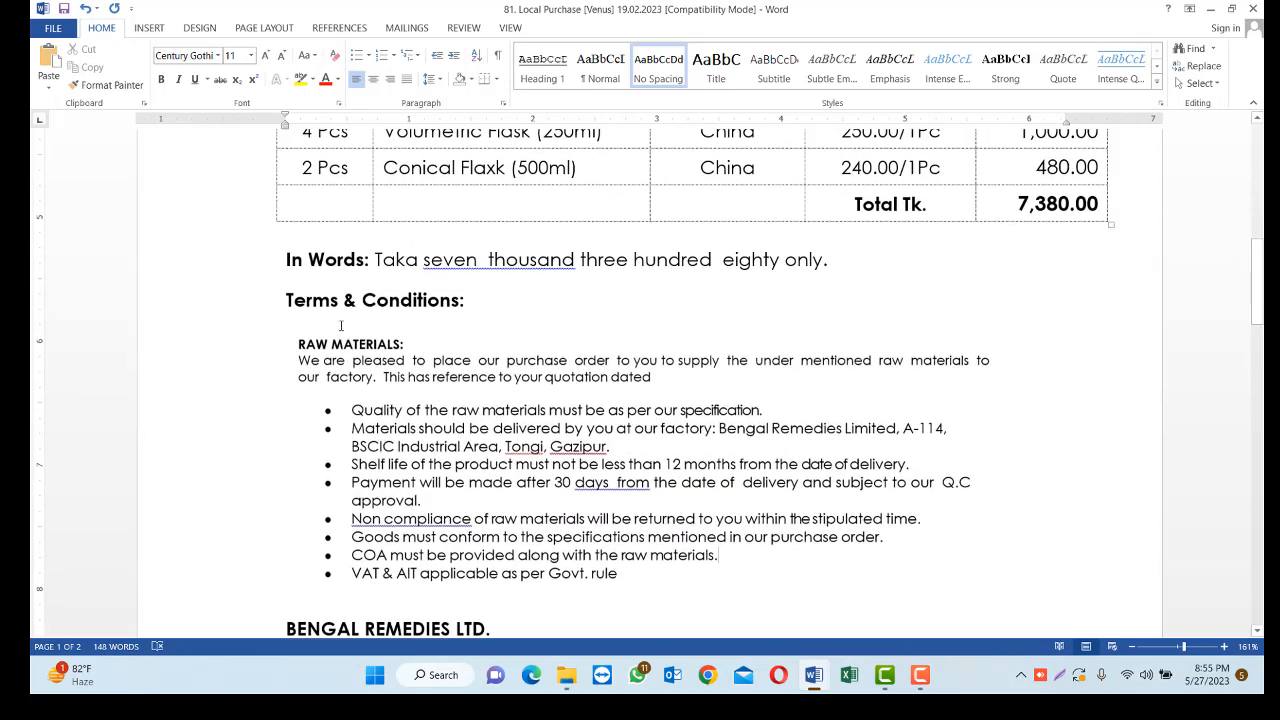
left_click(440, 341)
key("BackSpace")
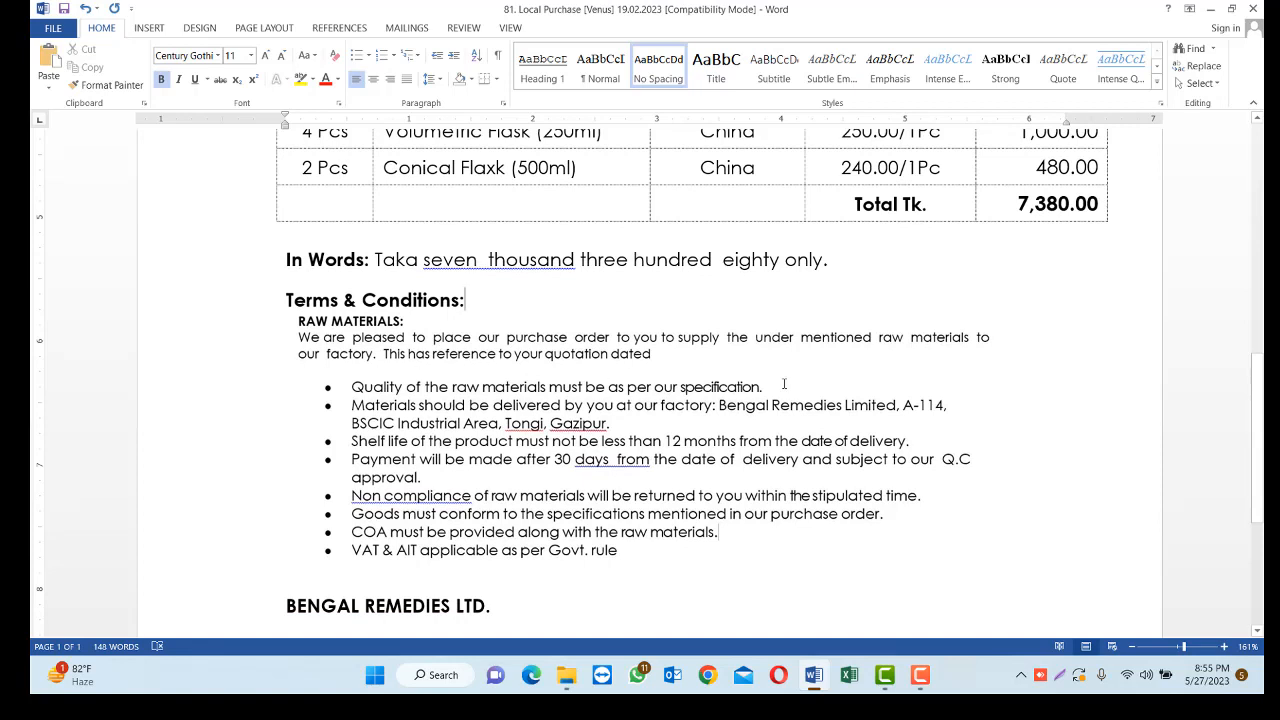
Try replacing the picture under the Terms & Conditions heading with "Screenshot_22" from the Desktop
left_click(292, 322)
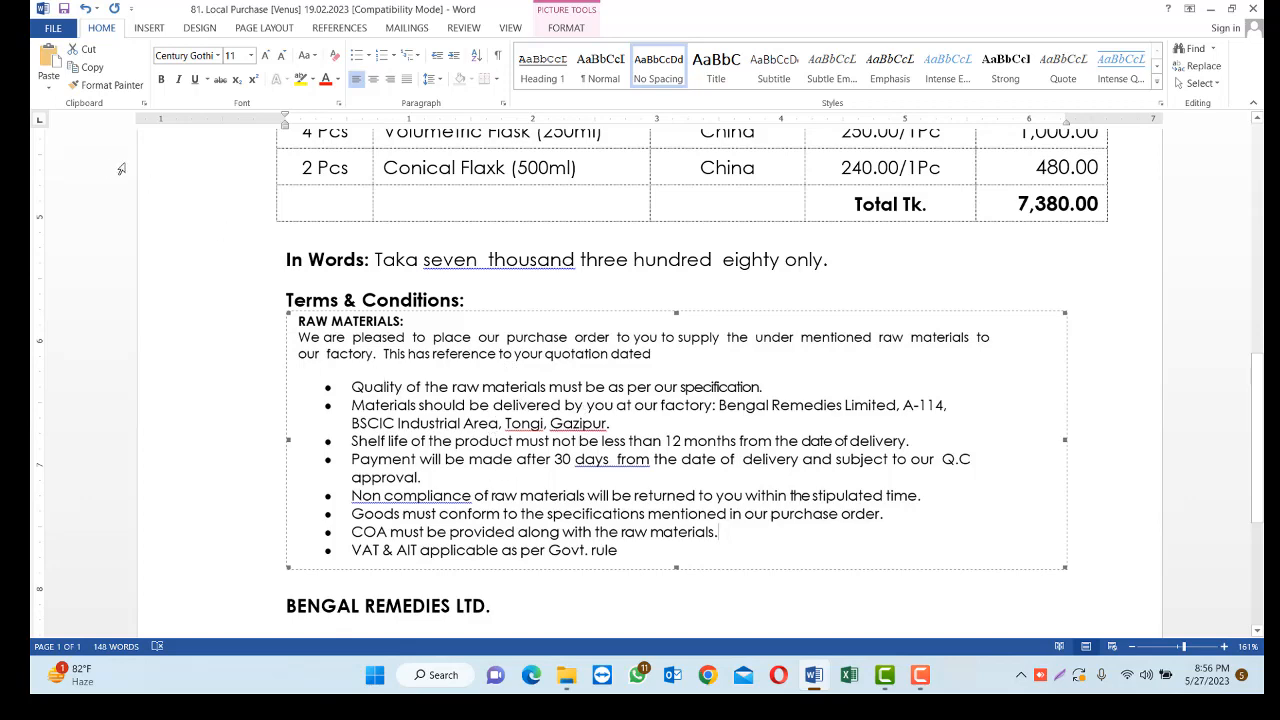
left_click(147, 28)
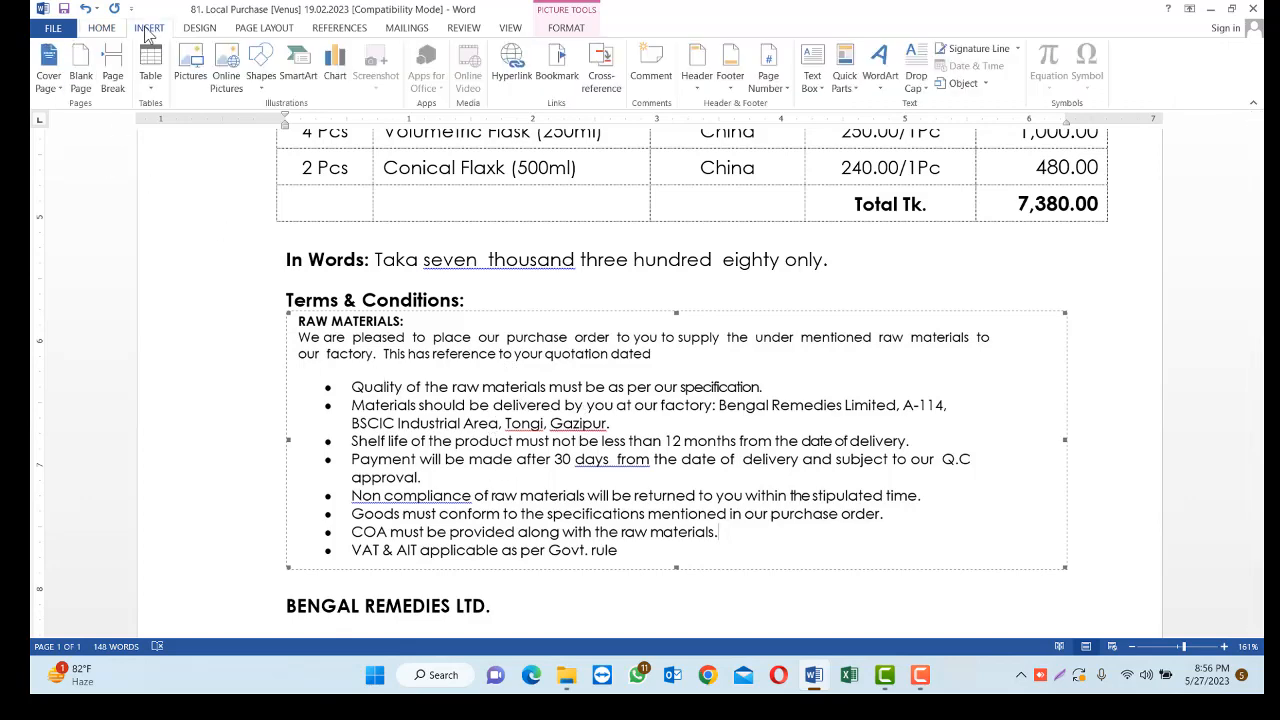
left_click(190, 68)
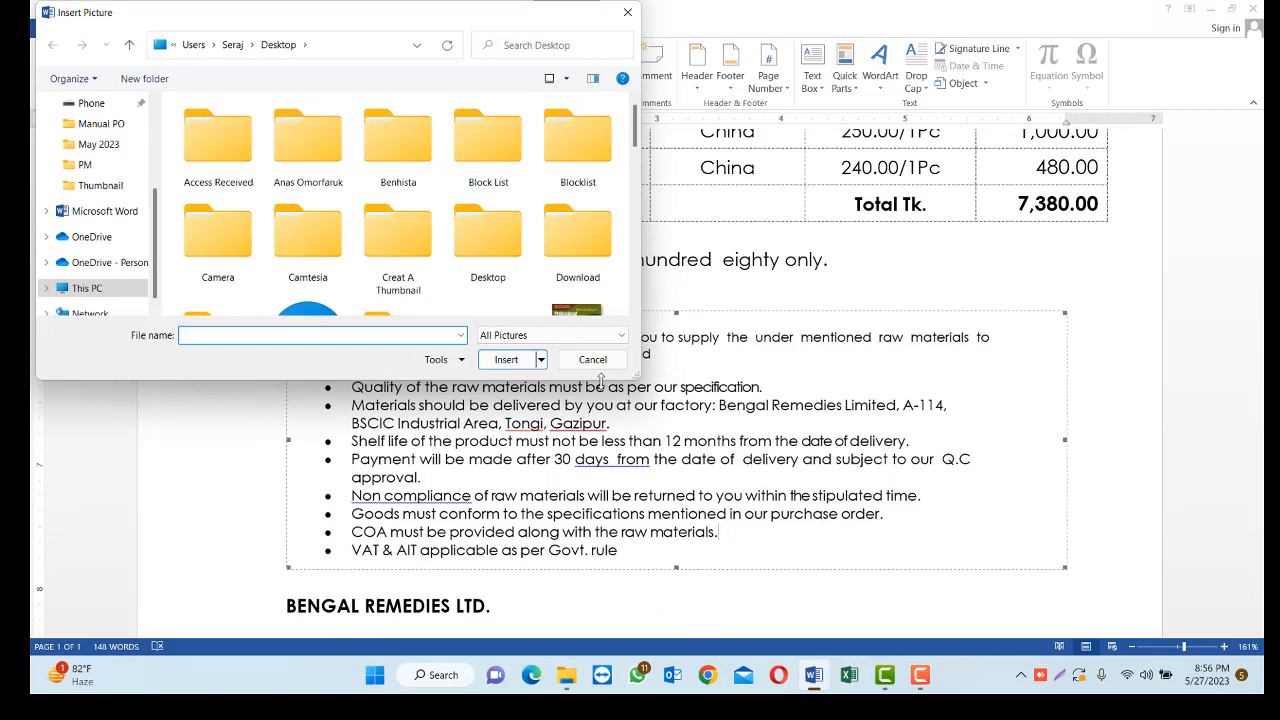
scroll(509, 240, "down", 10)
scroll(507, 245, "down", 3)
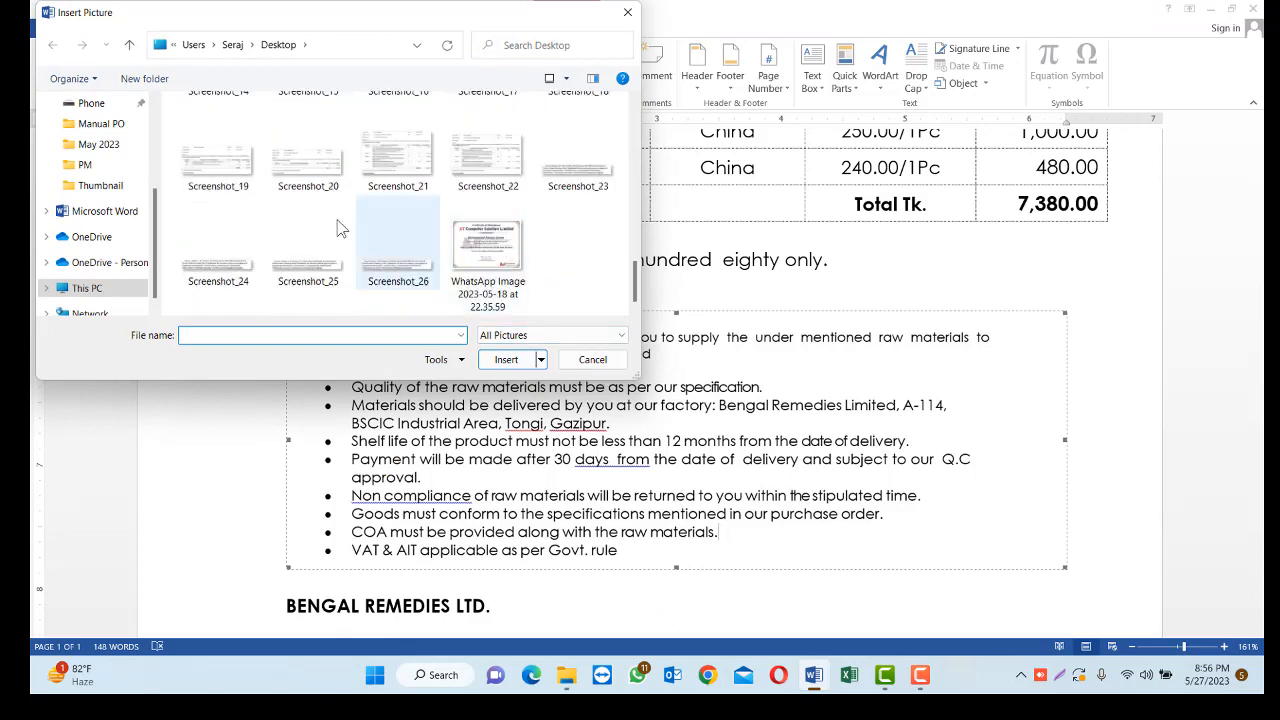
double_click(484, 175)
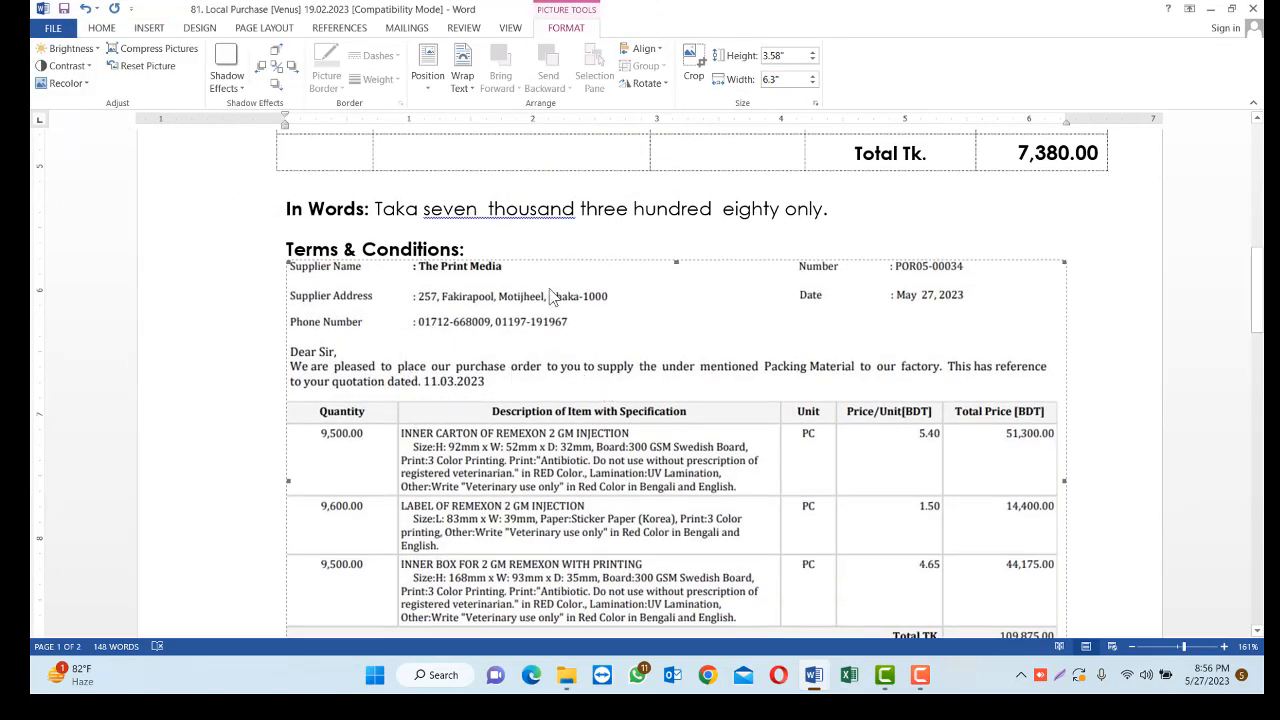
scroll(600, 330, "down", 8)
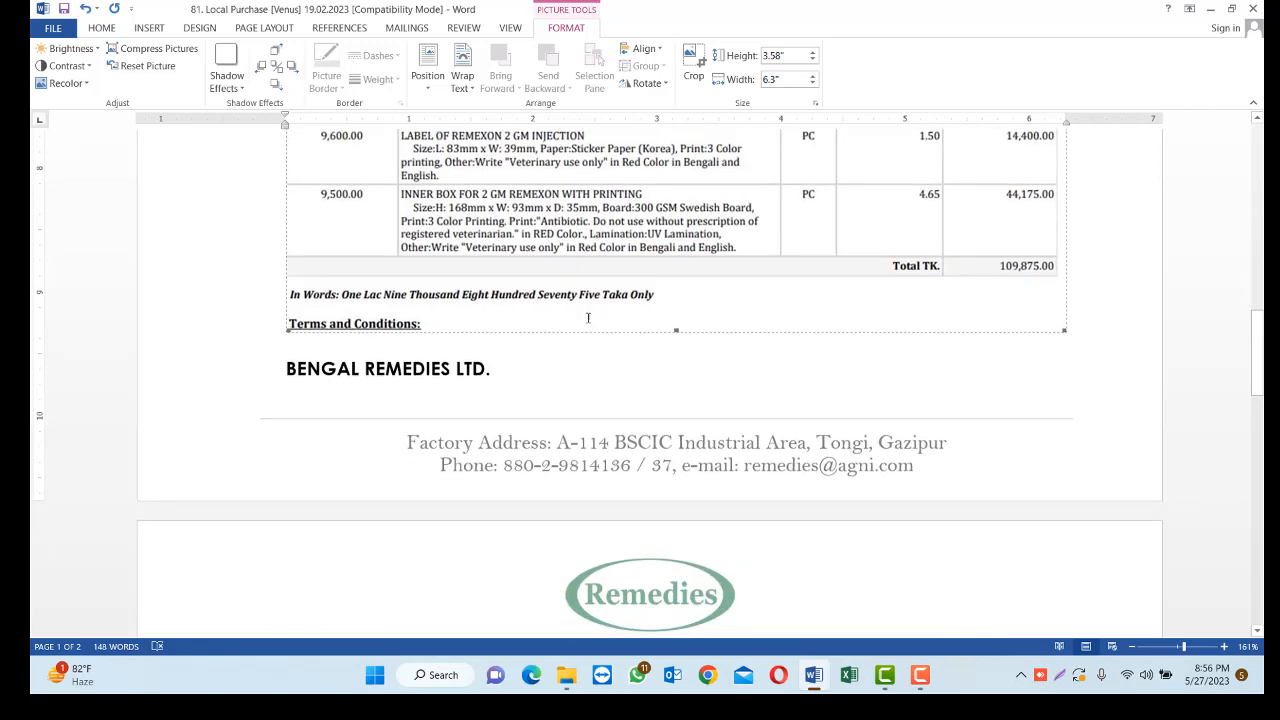
Undo the picture replacement under the Terms & Conditions heading
scroll(587, 335, "up", 4)
scroll(587, 335, "up", 1)
key("ctrl+z")
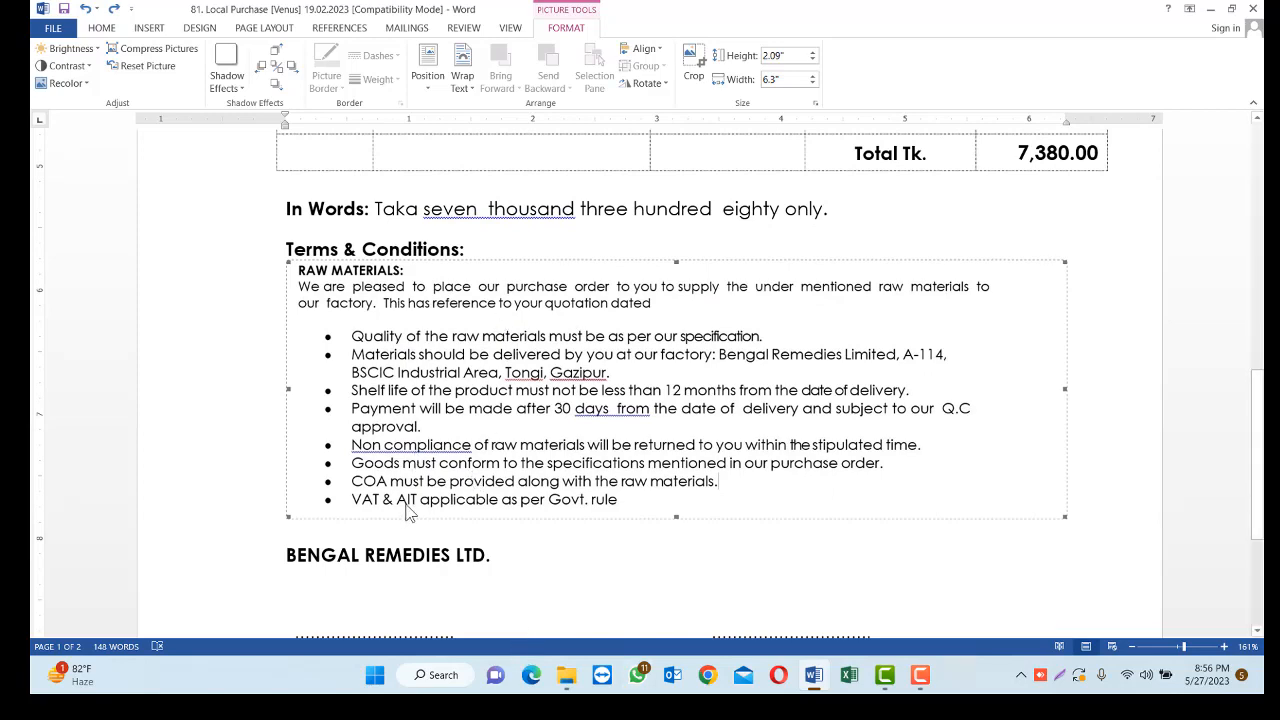
Set the font of the introductory paragraph above the item table to Edwardian Script ITC
scroll(405, 504, "up", 4)
scroll(405, 504, "up", 3)
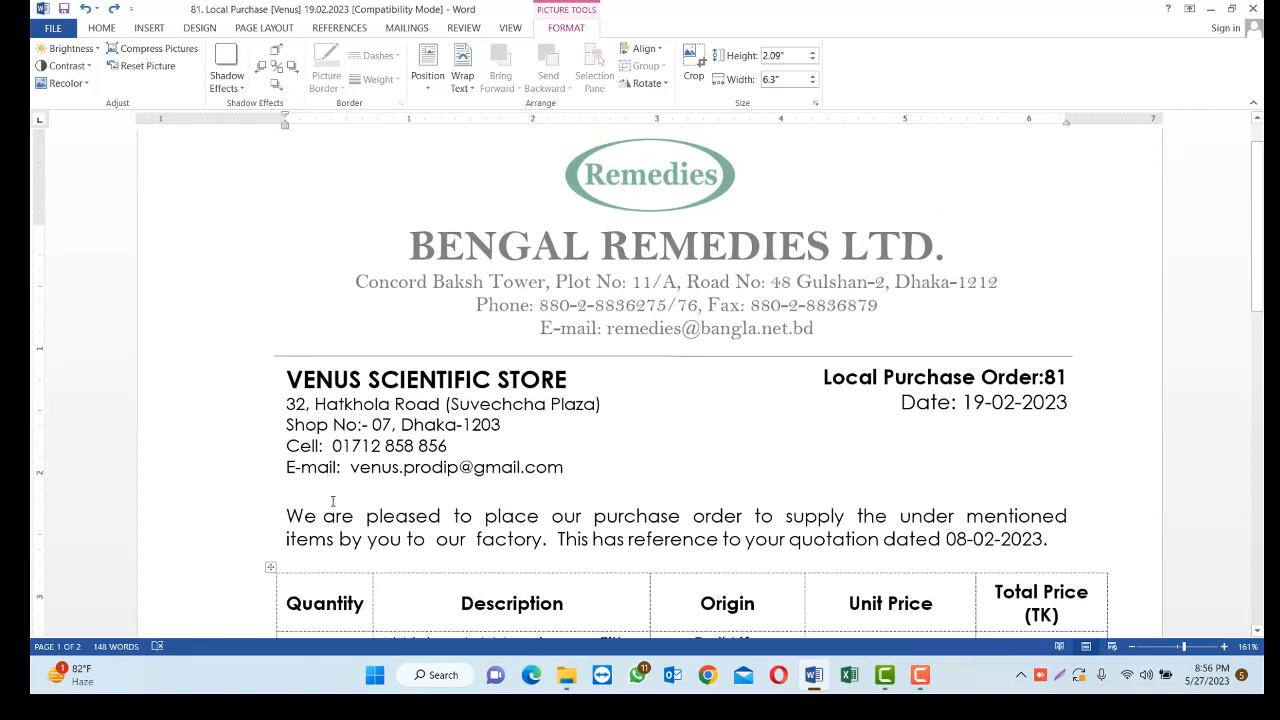
left_click(349, 412)
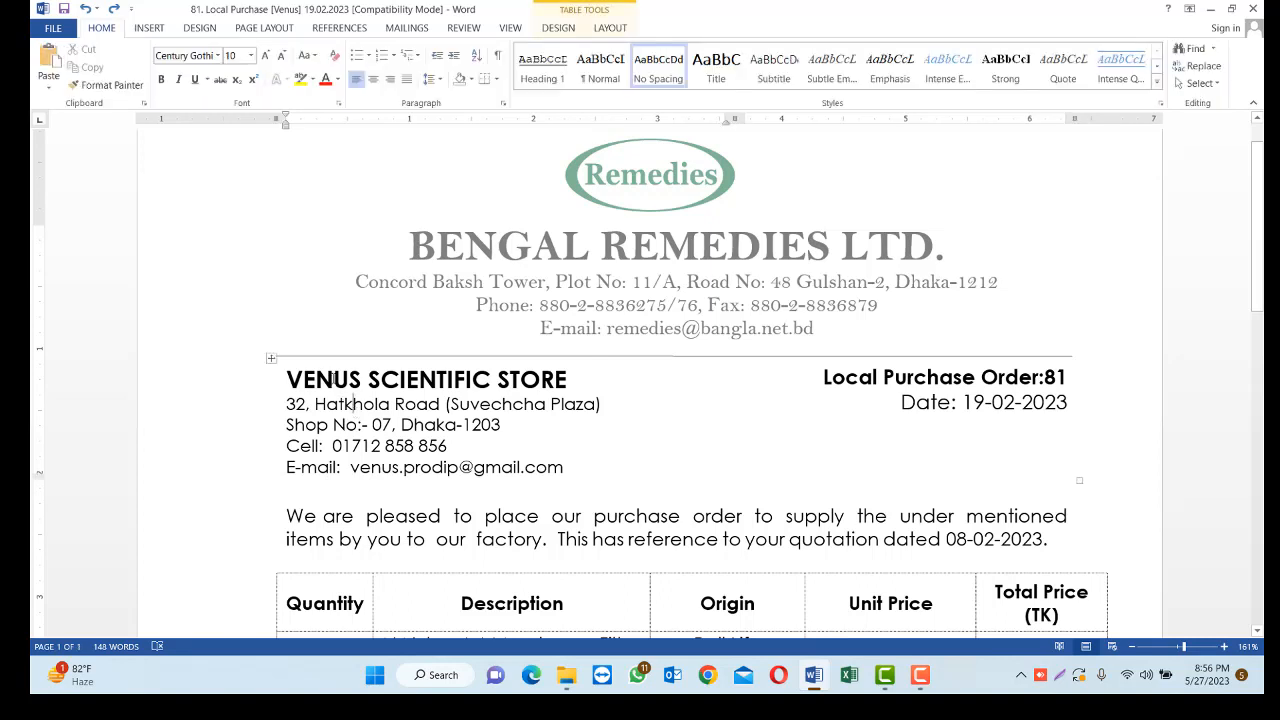
left_click(365, 516)
left_click_drag(287, 516, 968, 568)
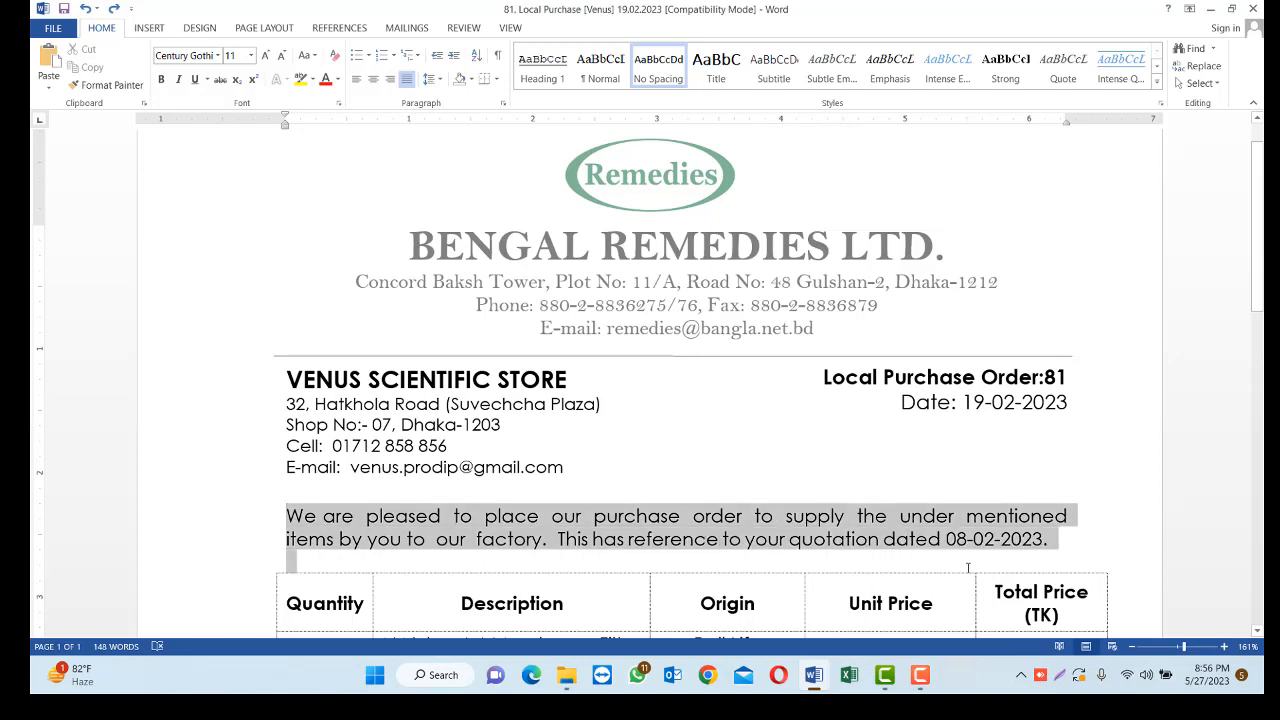
left_click_drag(1110, 549, 1089, 543)
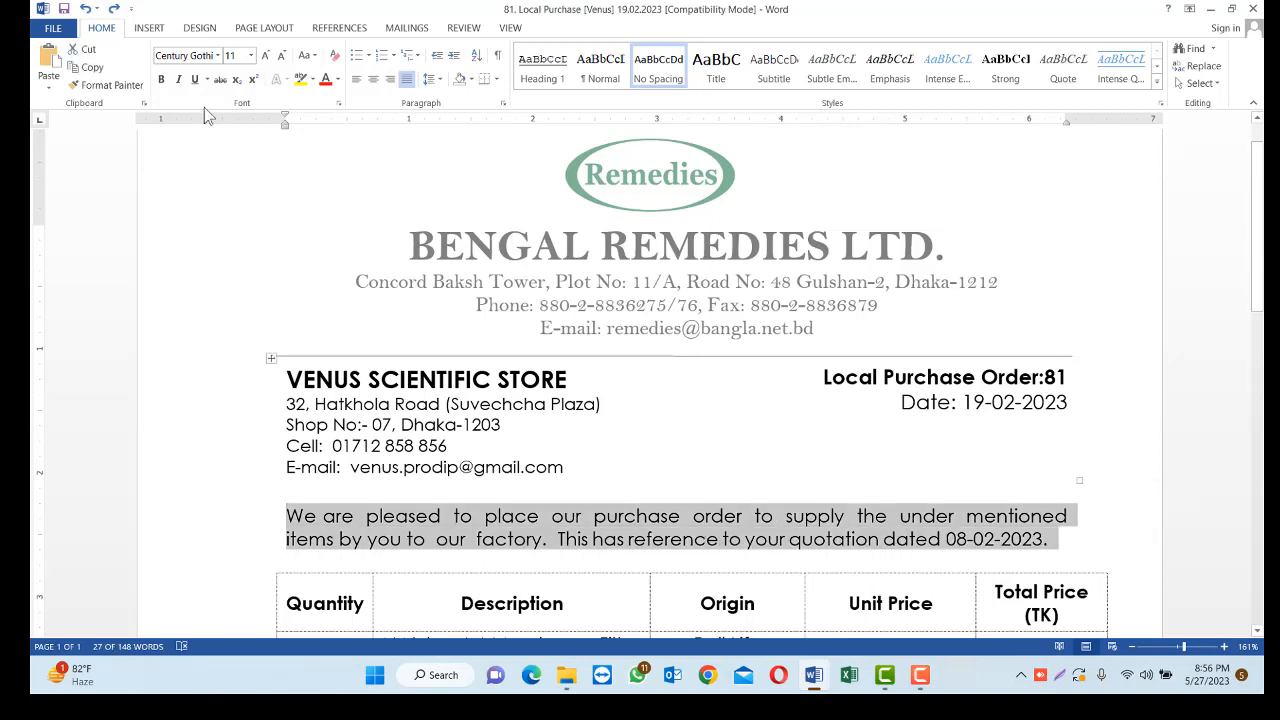
left_click(218, 56)
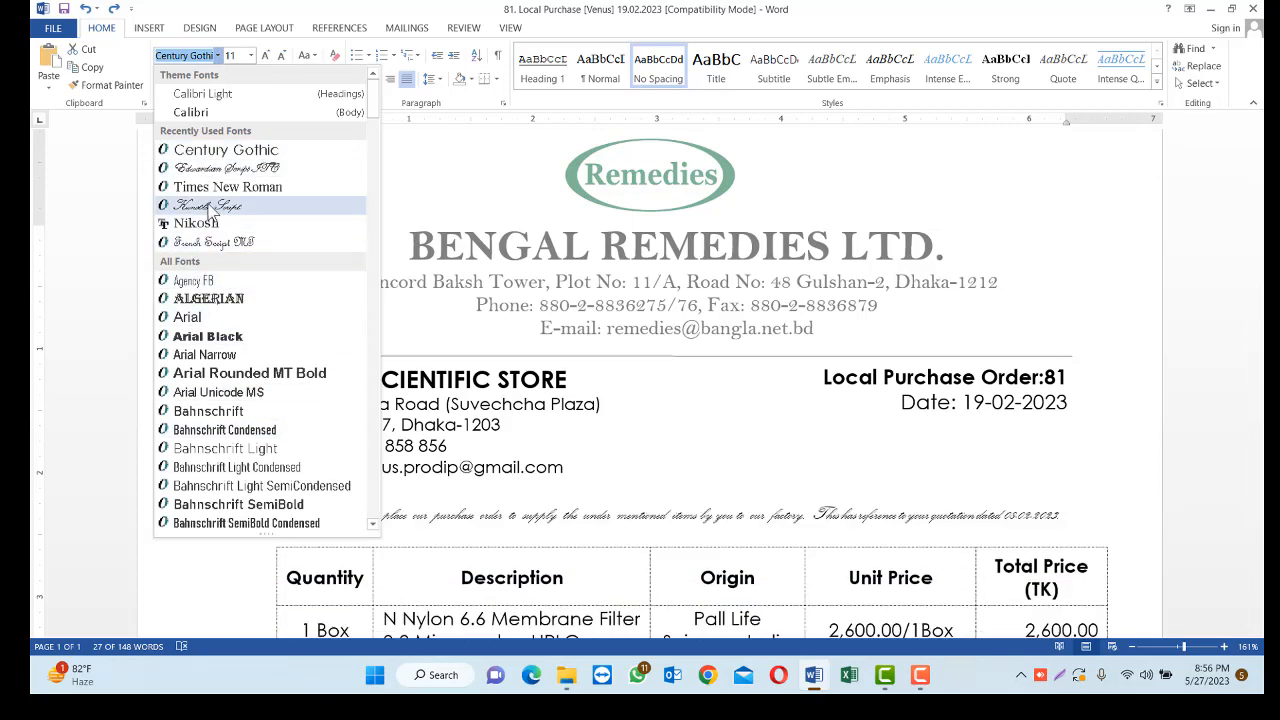
left_click(220, 168)
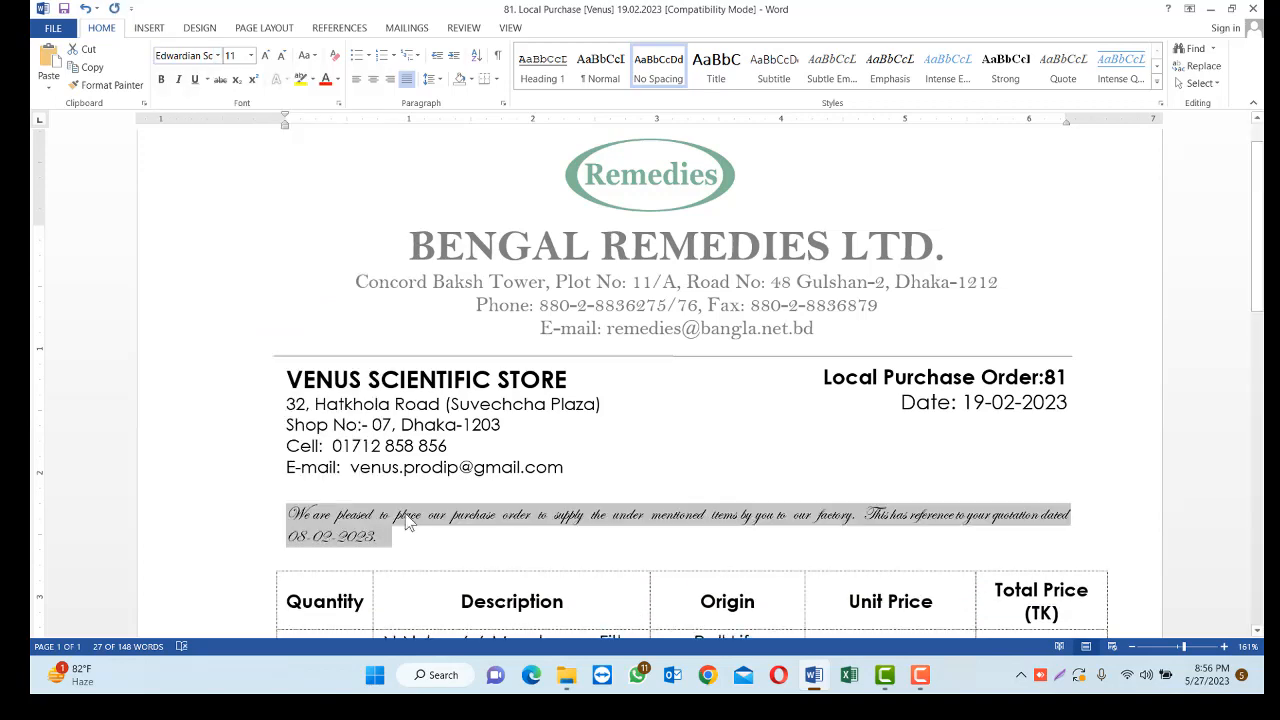
Enlarge the introductory paragraph to 26 pt and deselect it
key("ctrl+bracketright")
key("ctrl+bracketright")
key("ctrl+bracketright")
key("ctrl+bracketright")
key("ctrl+bracketright")
key("ctrl+bracketright")
key("ctrl+bracketright")
key("ctrl+bracketright")
key("ctrl+bracketright")
key("ctrl+bracketright")
key("ctrl+bracketright")
key("ctrl+bracketright")
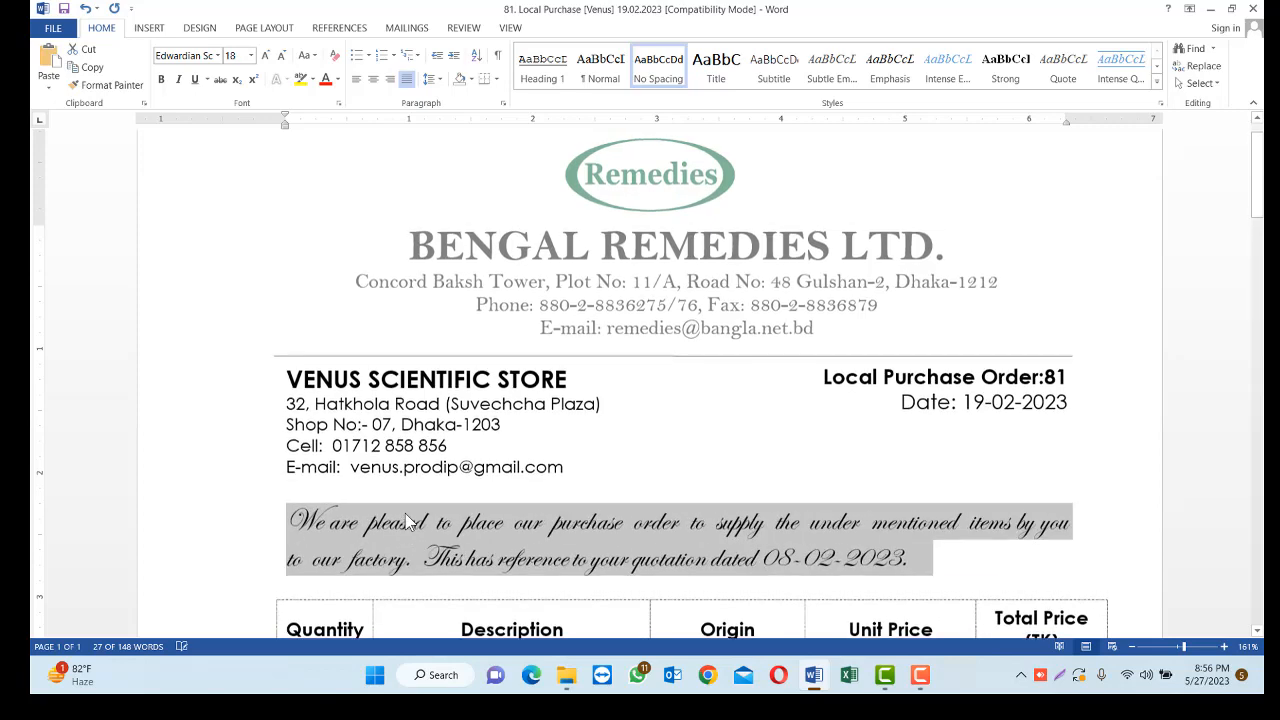
key("ctrl+bracketright")
key("ctrl+bracketright")
key("ctrl+bracketright")
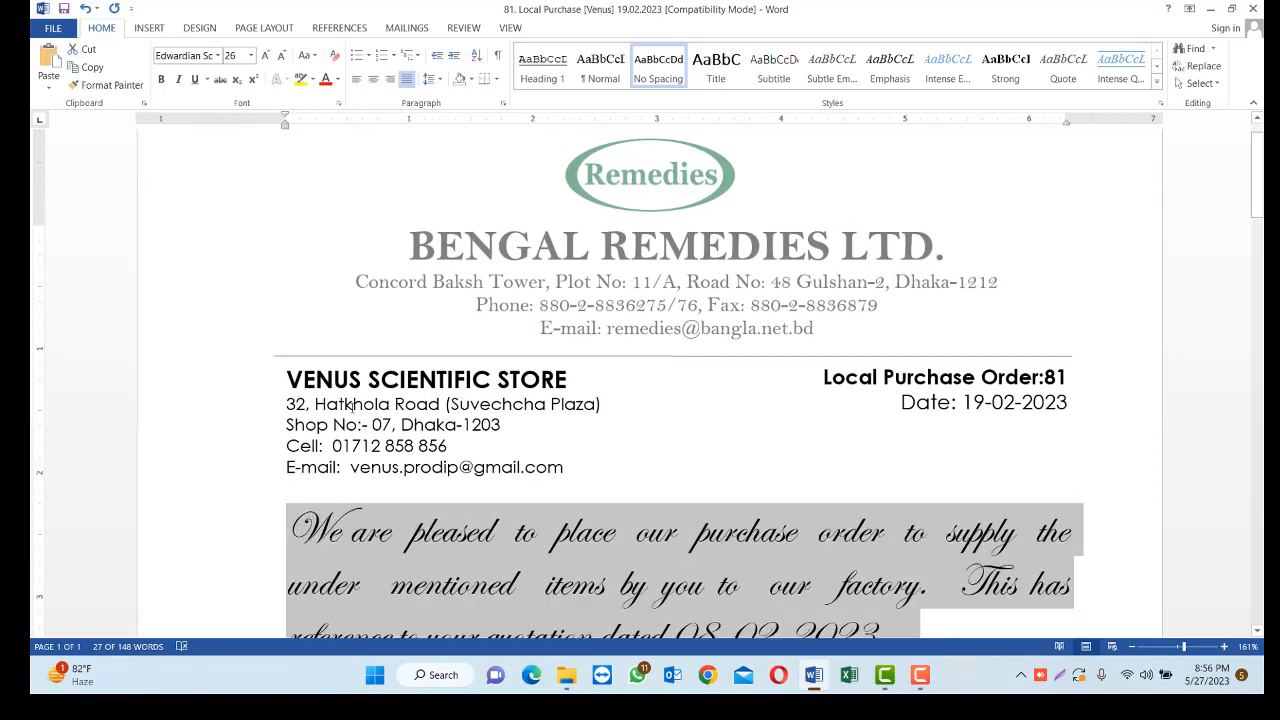
scroll(728, 454, "down", 5)
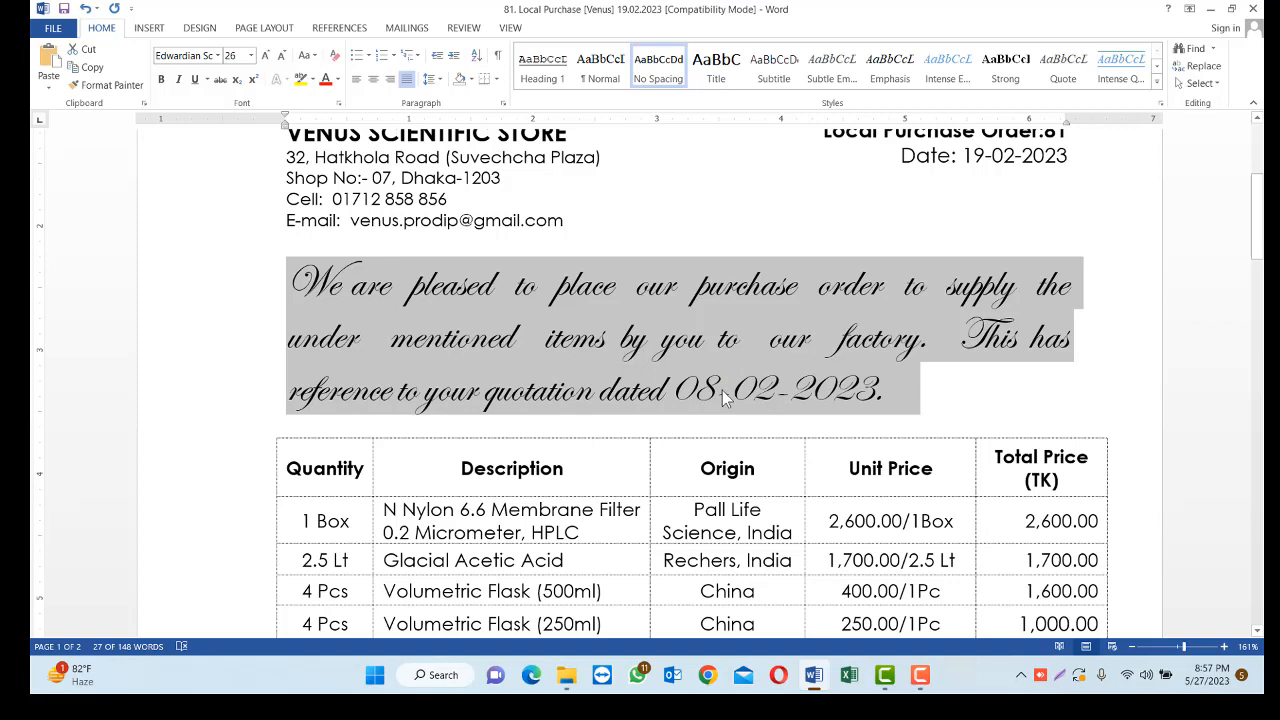
left_click(403, 318)
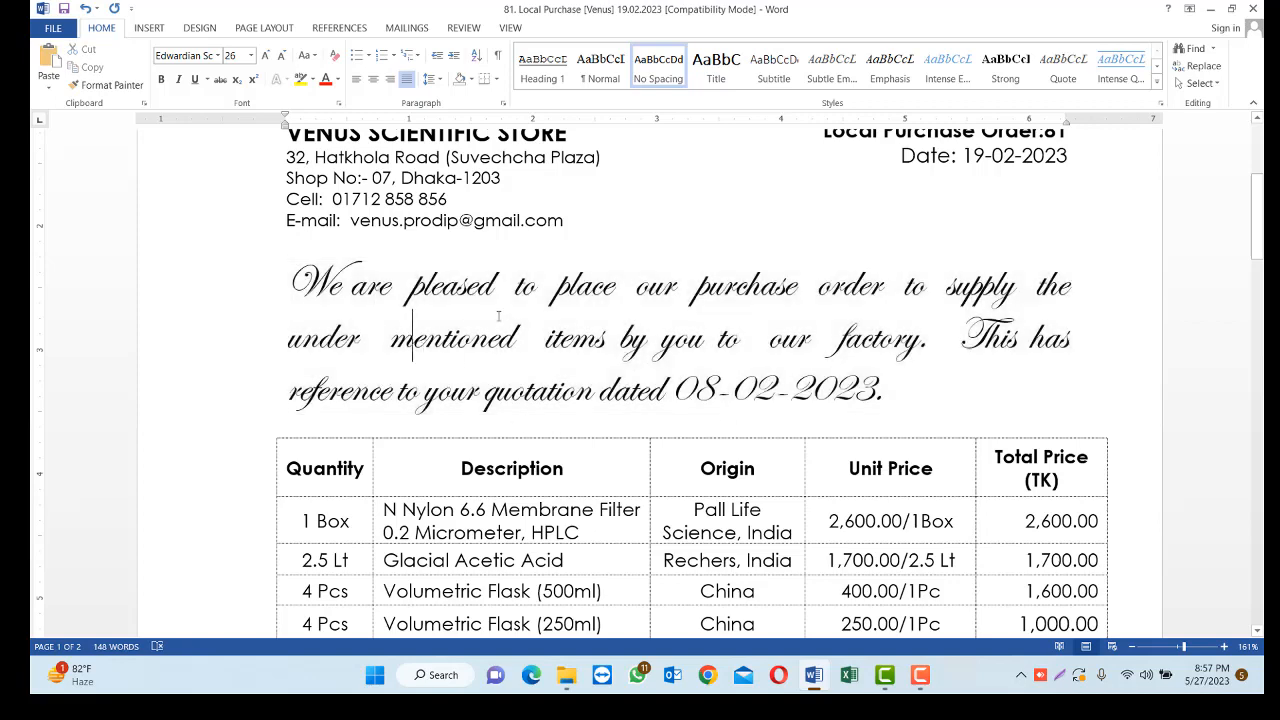
scroll(360, 360, "up", 3)
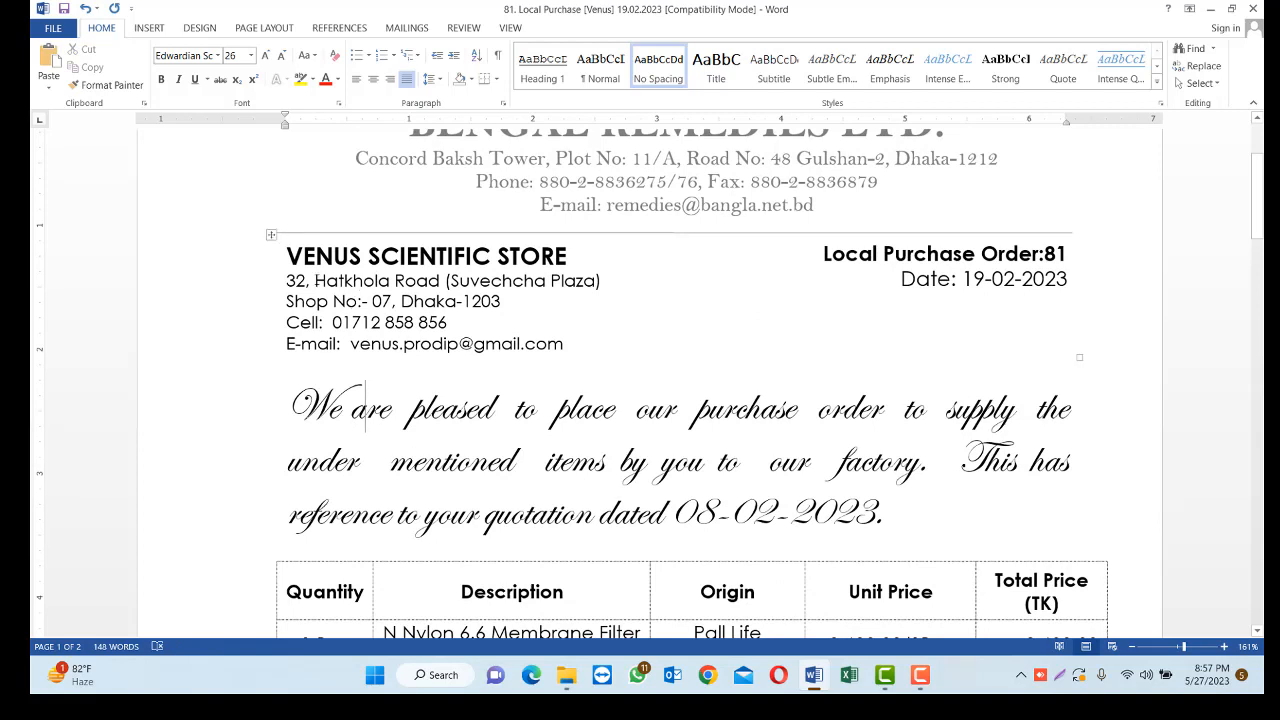
left_click(275, 281)
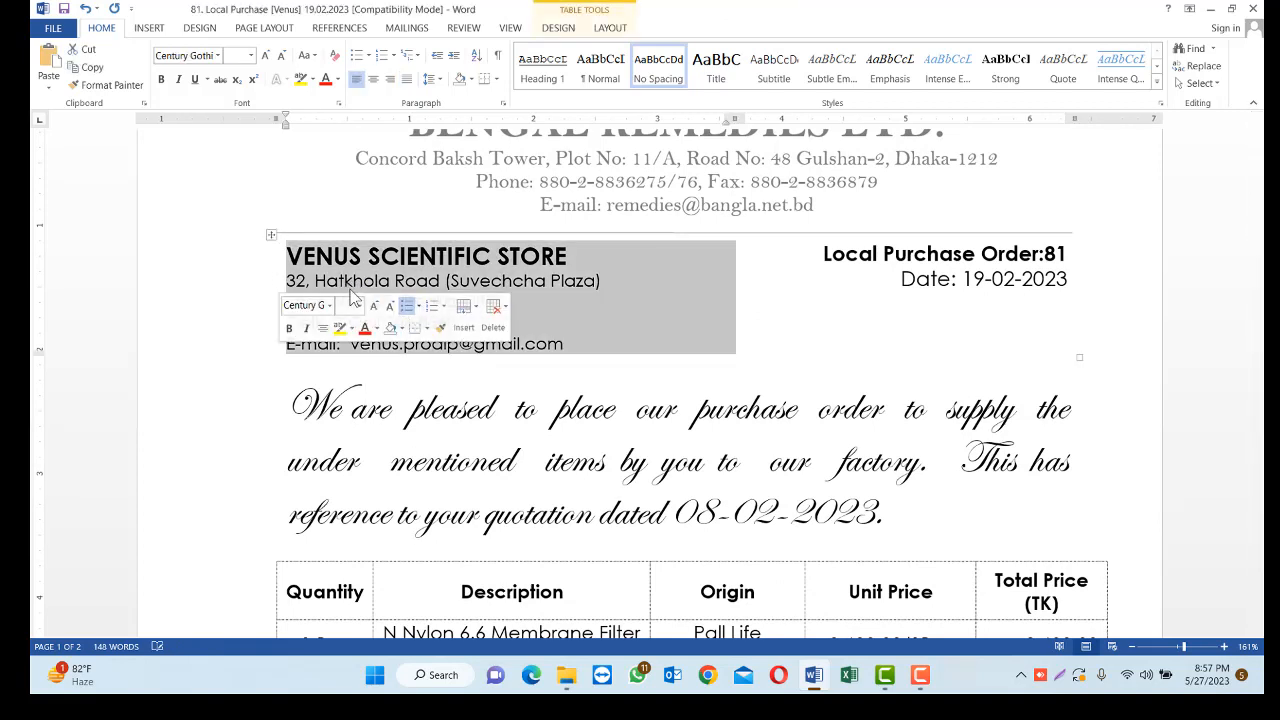
left_click(414, 318)
left_click(597, 335)
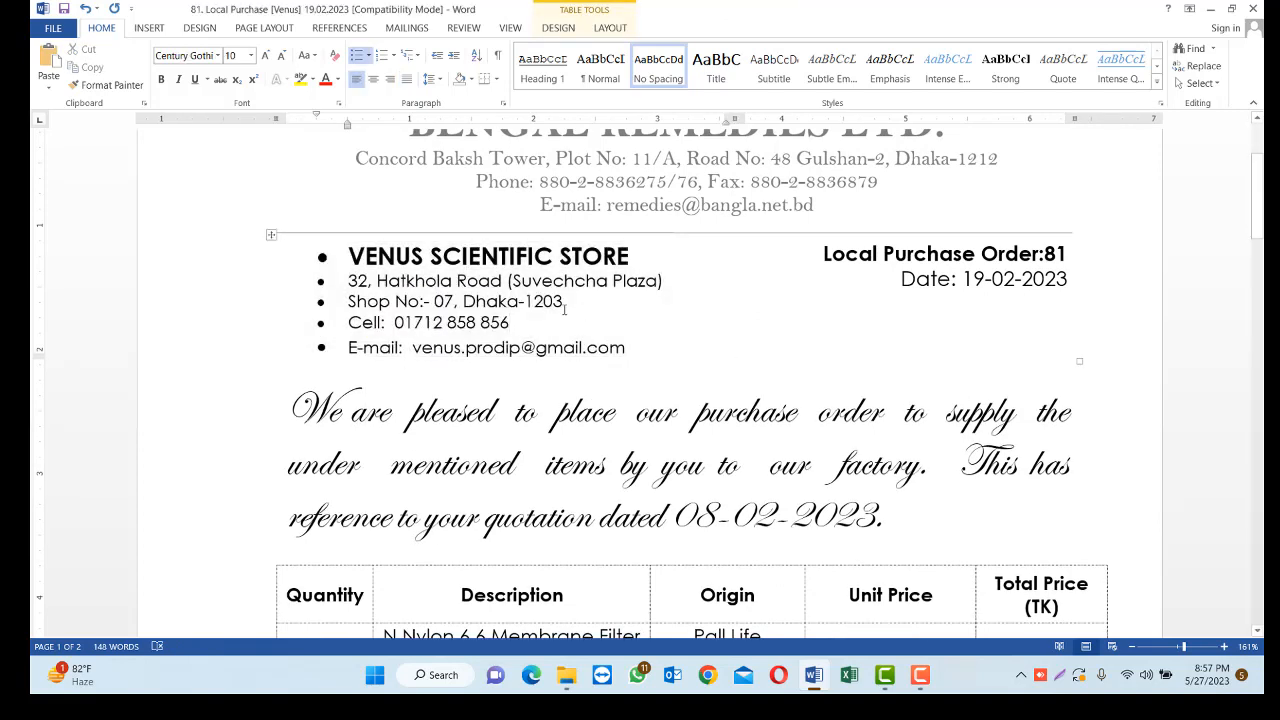
key("ctrl+z")
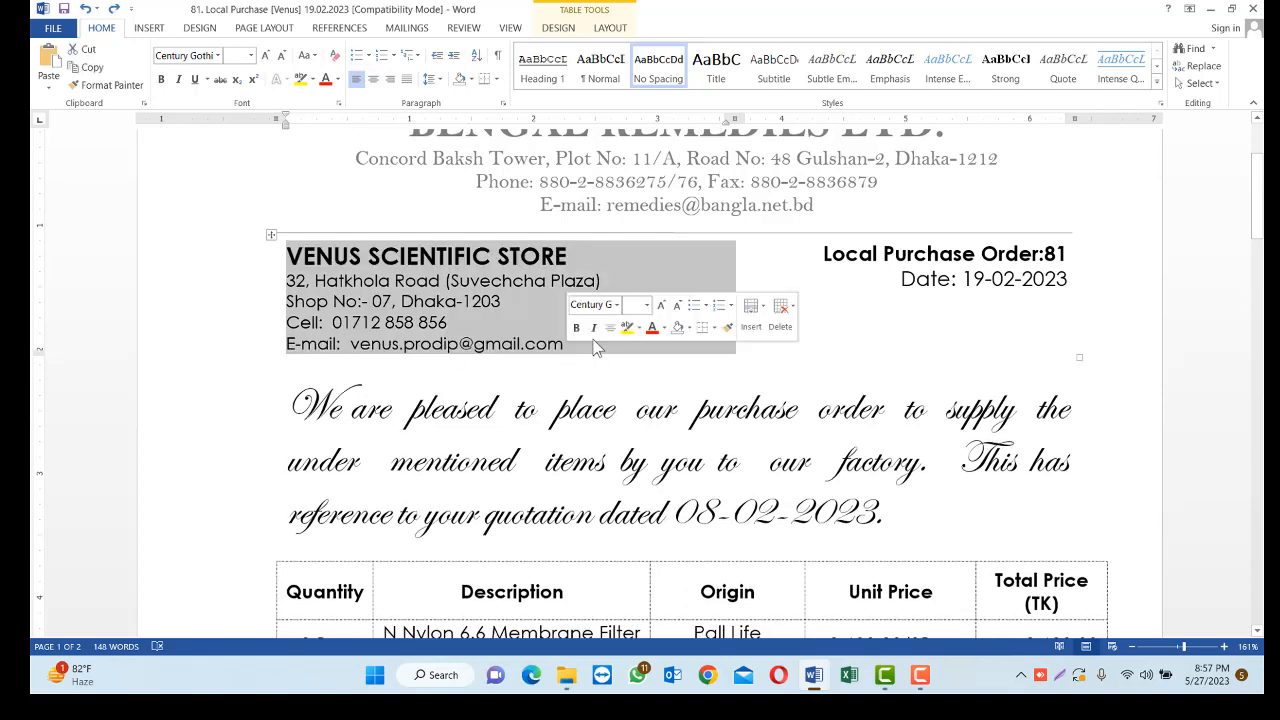
Italicize the supplier's name, address and contact block, and select its address and contact lines
left_click(590, 329)
left_click(578, 337)
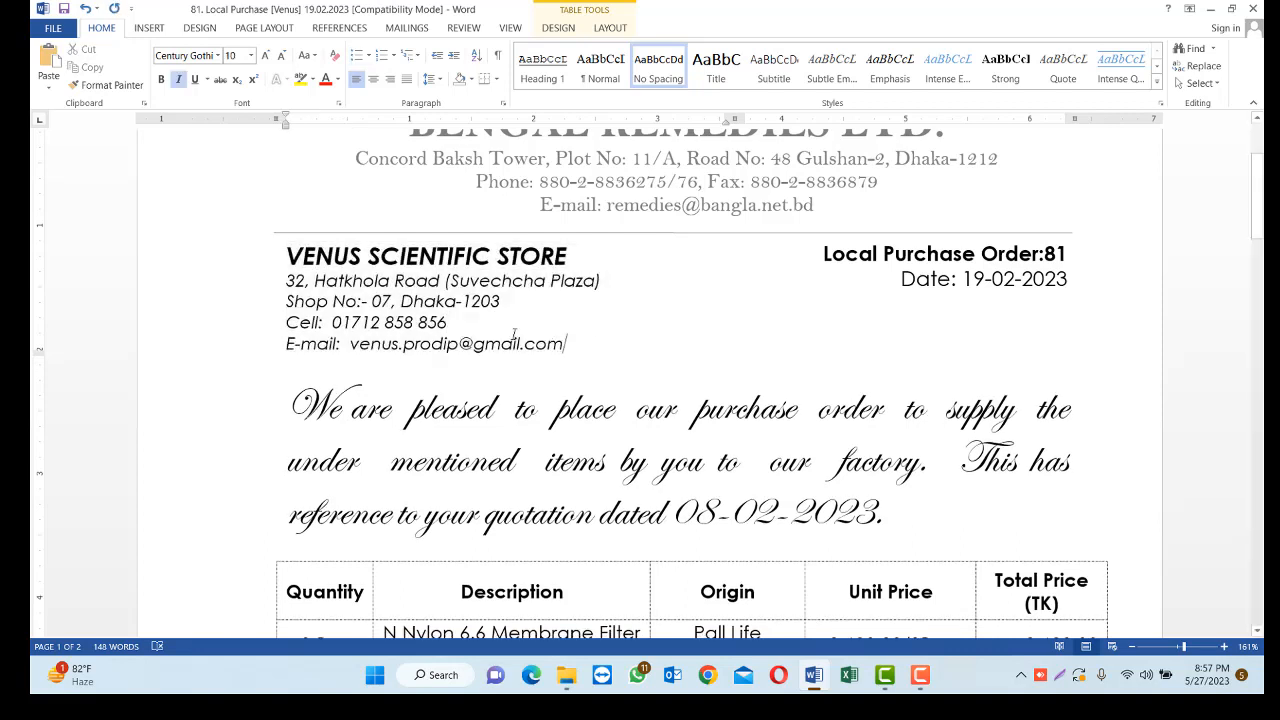
left_click_drag(566, 344, 285, 281)
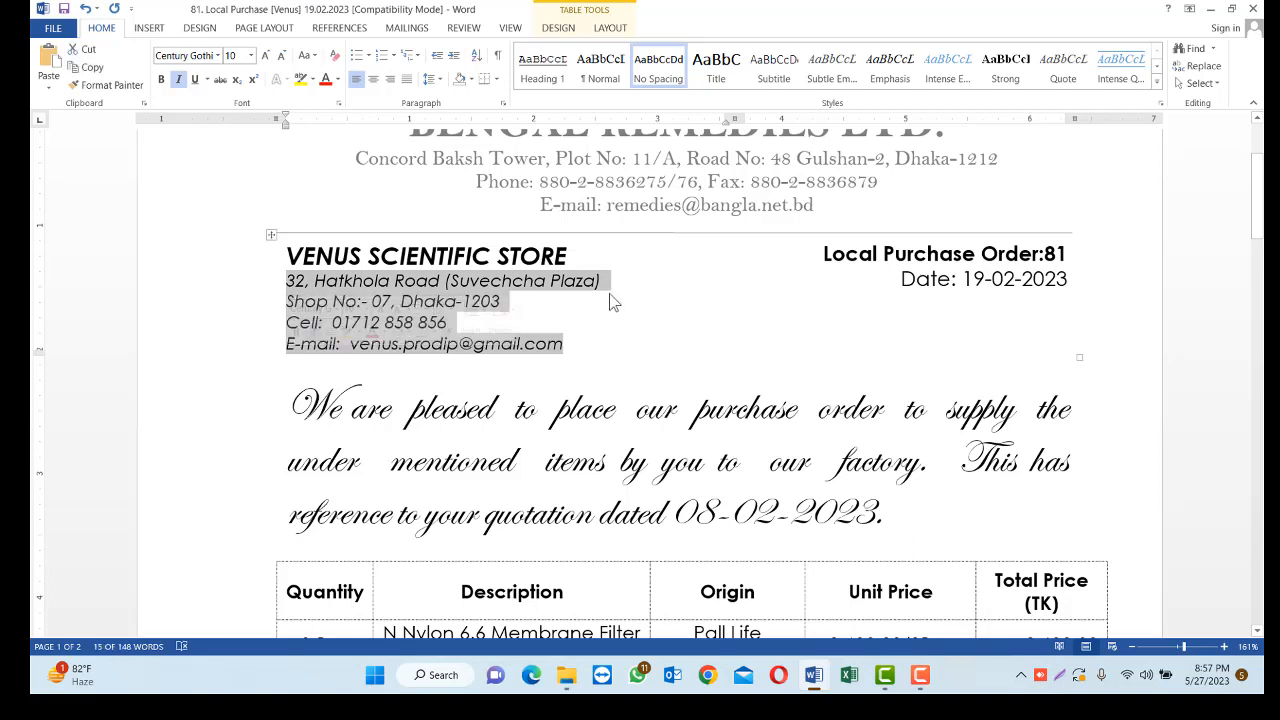
left_click(680, 263)
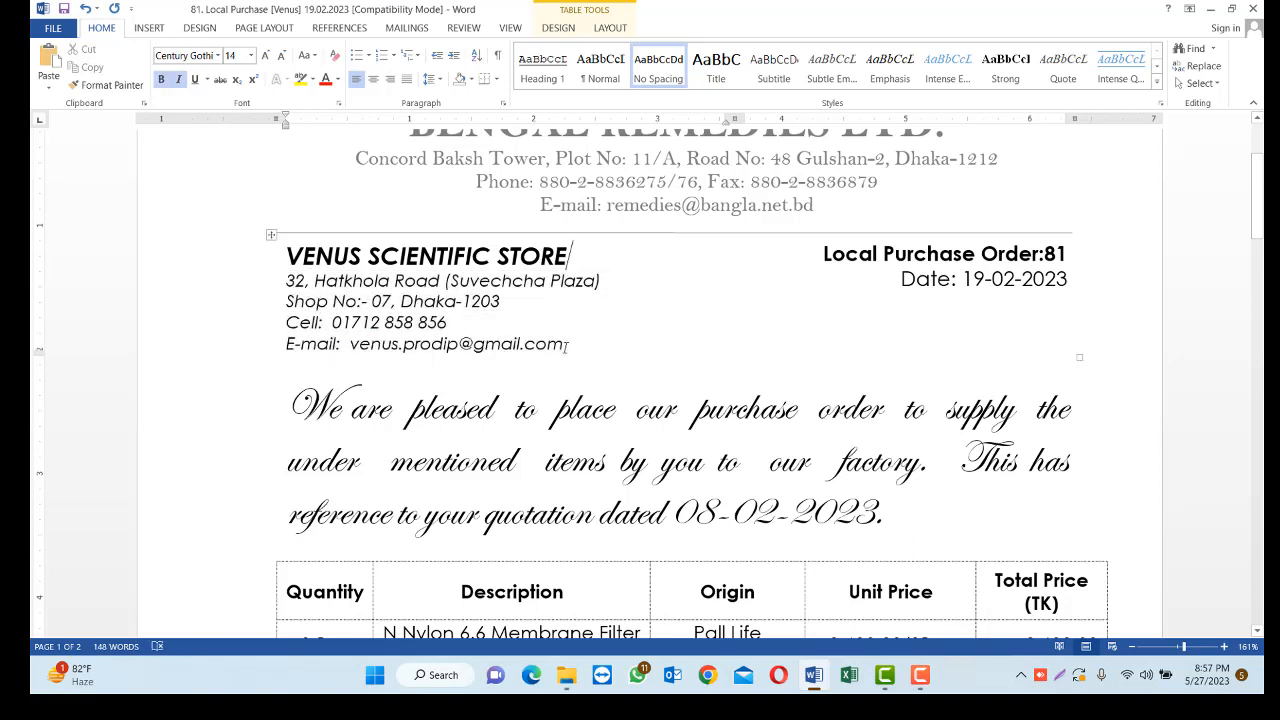
left_click_drag(567, 345, 284, 282)
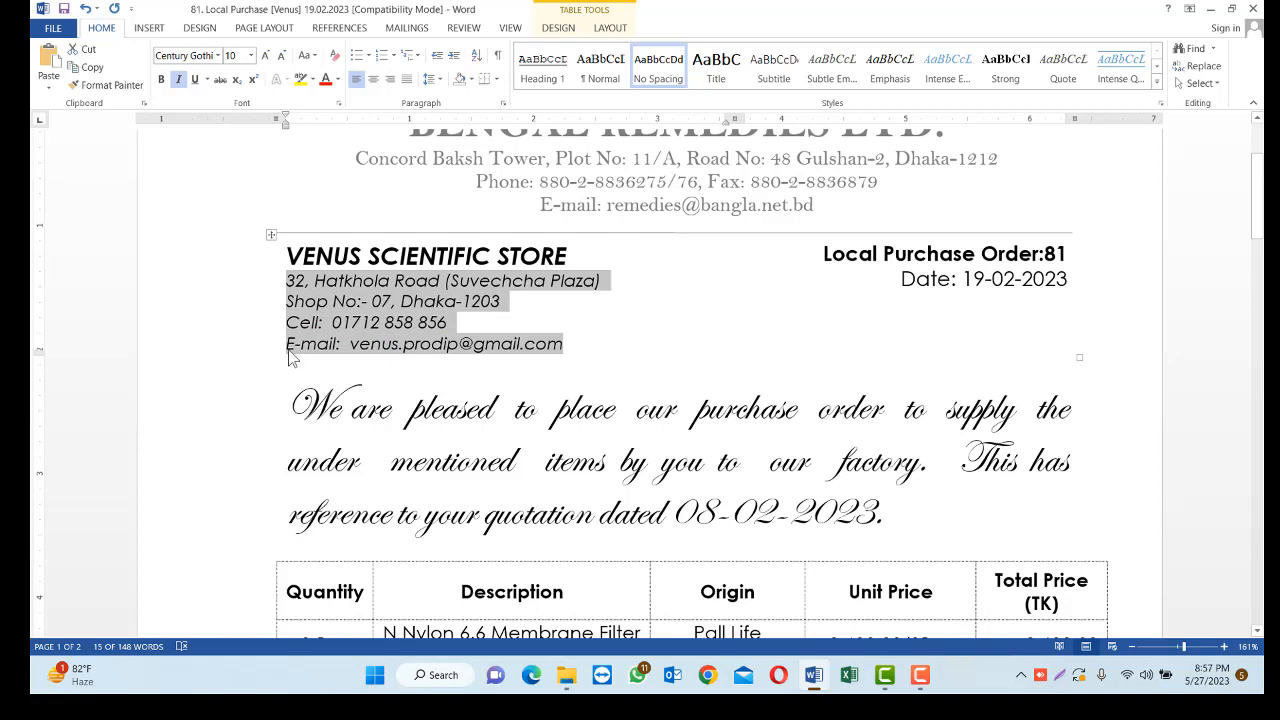
left_click(364, 301)
left_click_drag(286, 280, 563, 345)
Use Format Painter to copy the formatting of the empty line below the letterhead onto the supplier's address and contact lines
left_click(442, 407)
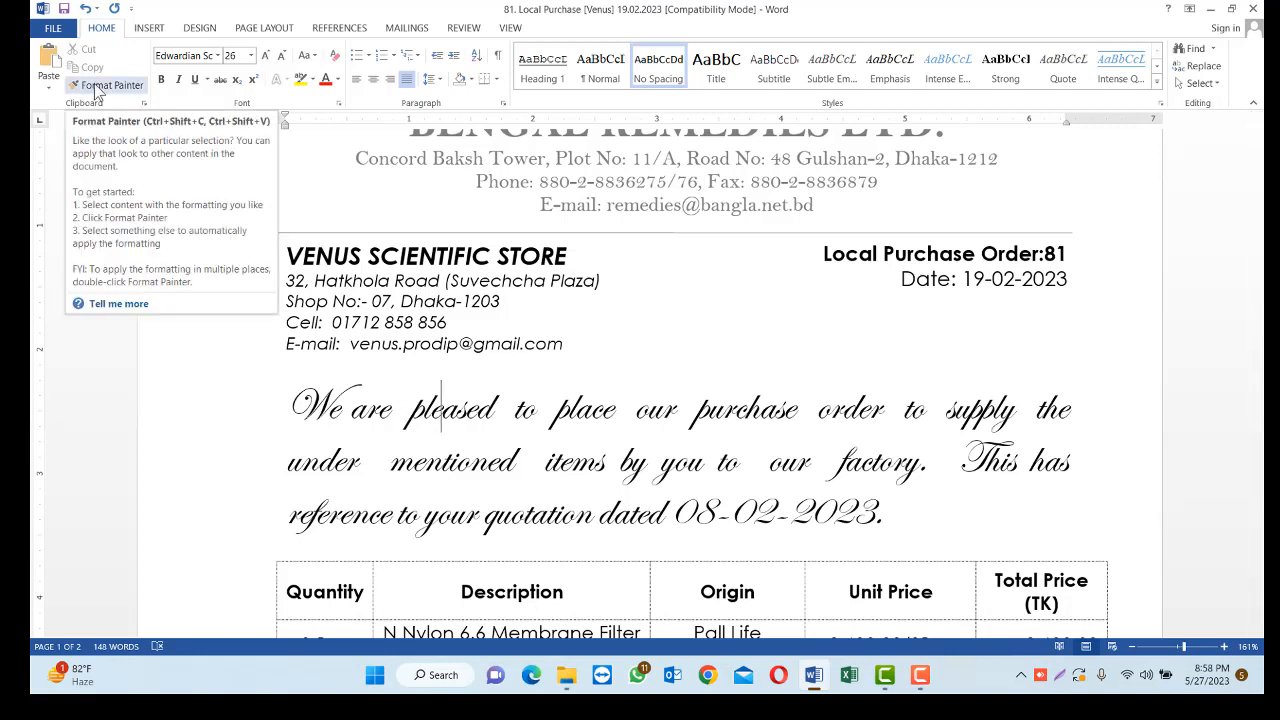
left_click(129, 224)
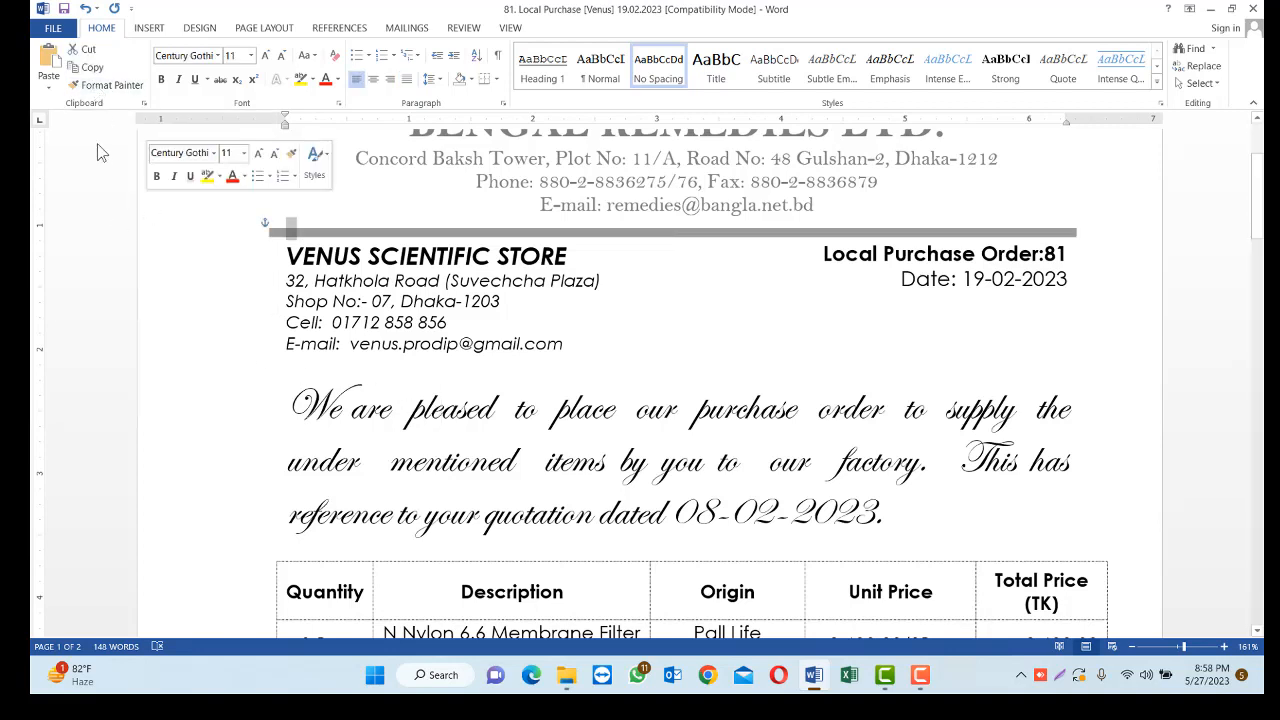
left_click(100, 88)
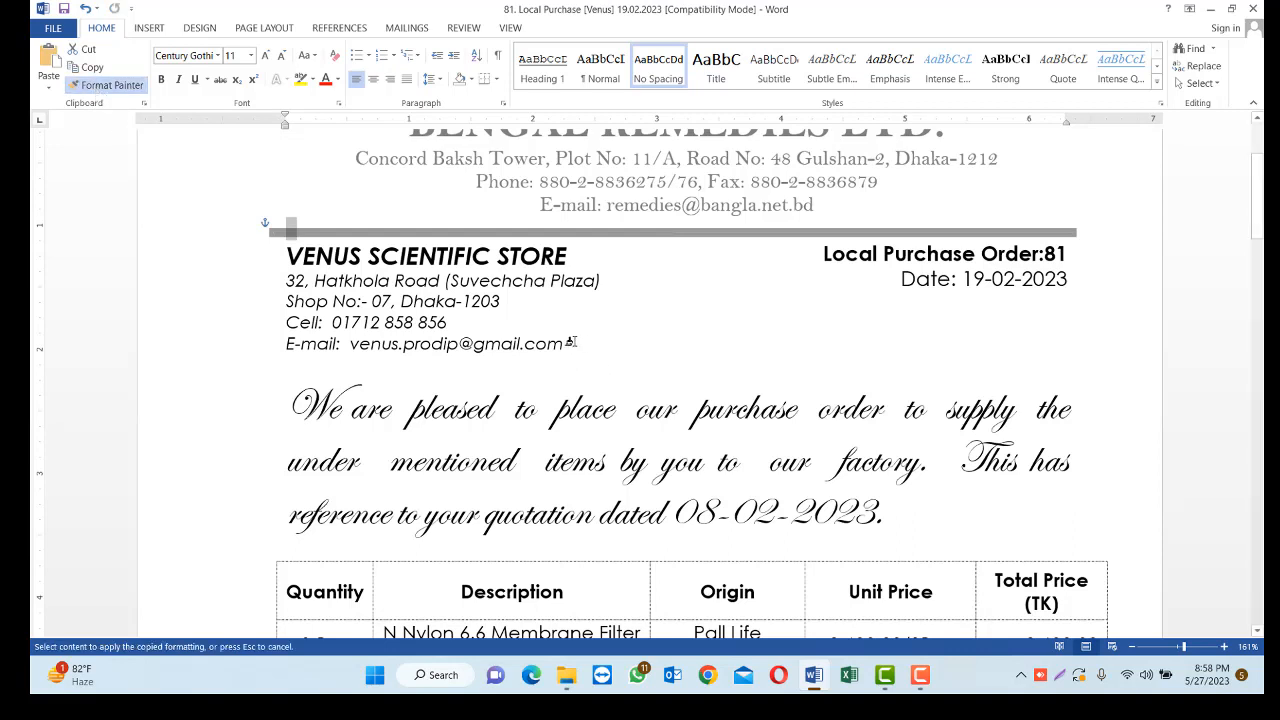
mouse_move(572, 342)
left_mouse_down()
mouse_move(434, 342)
mouse_move(331, 321)
mouse_move(293, 310)
mouse_move(286, 280)
left_mouse_up()
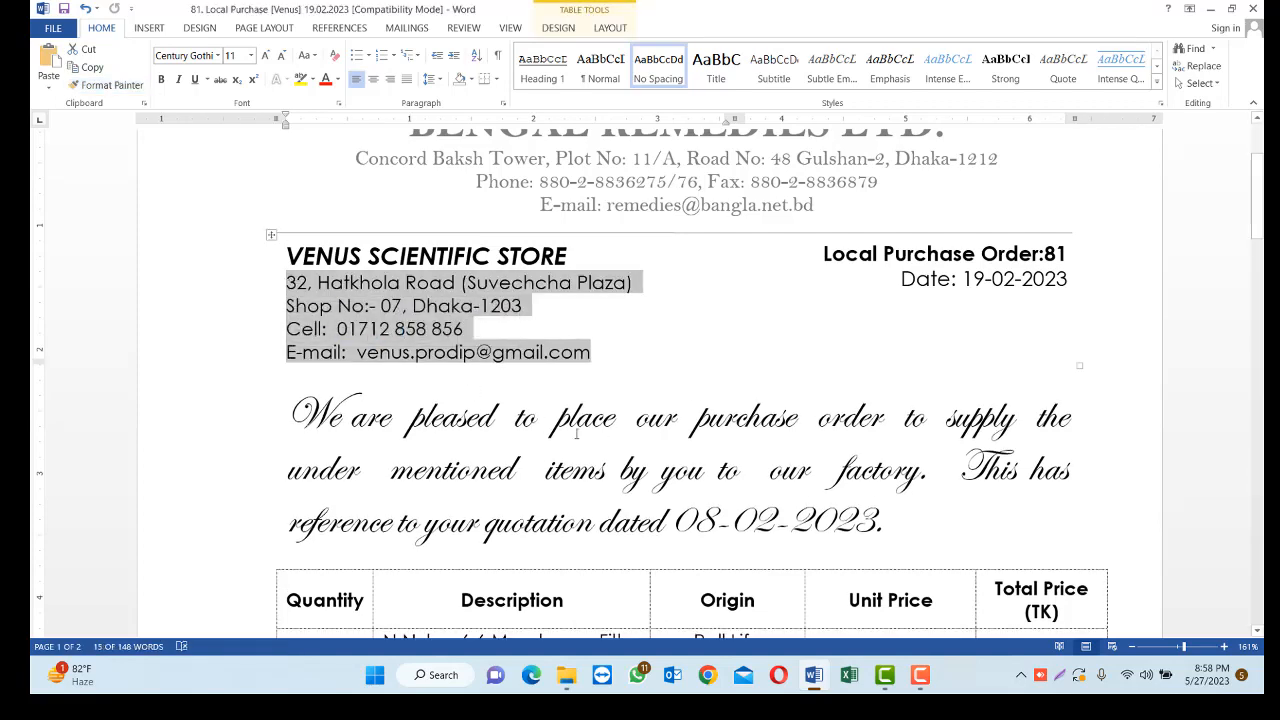
Copy the introductory paragraph's script formatting onto the supplier's address and contact lines with Format Painter, and reduce them to 20 pt
left_click(440, 427)
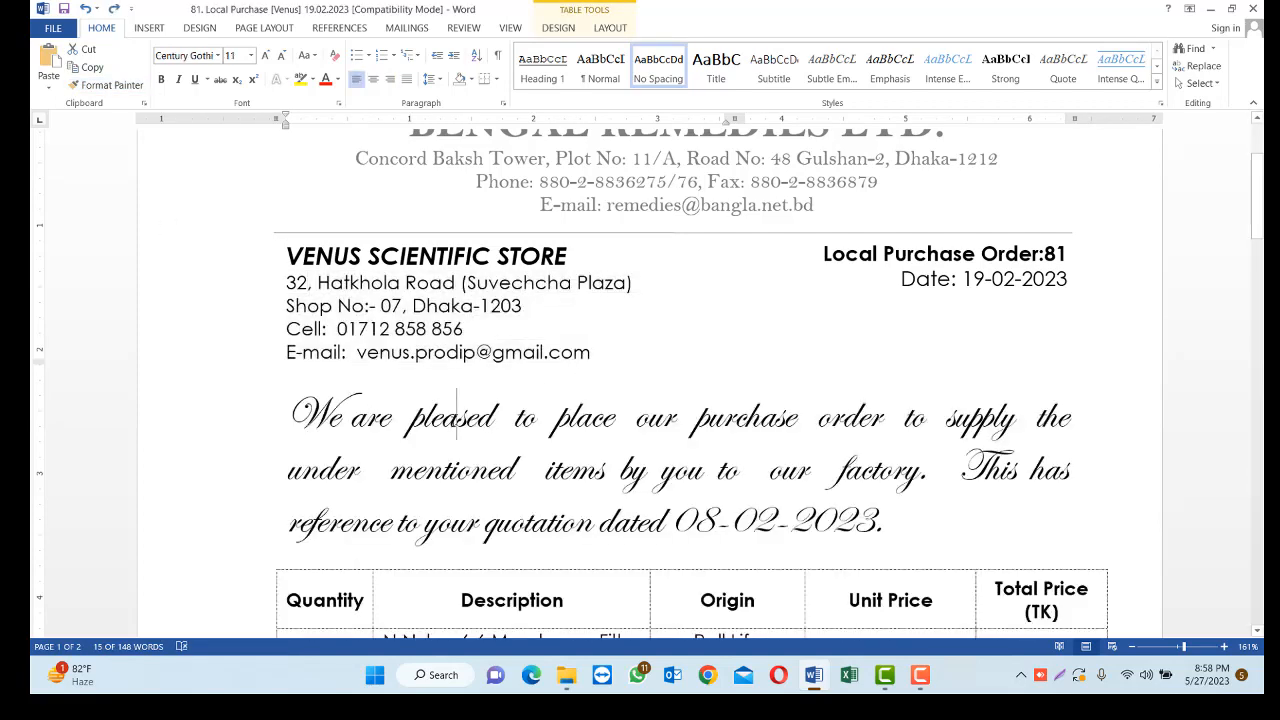
left_click(106, 85)
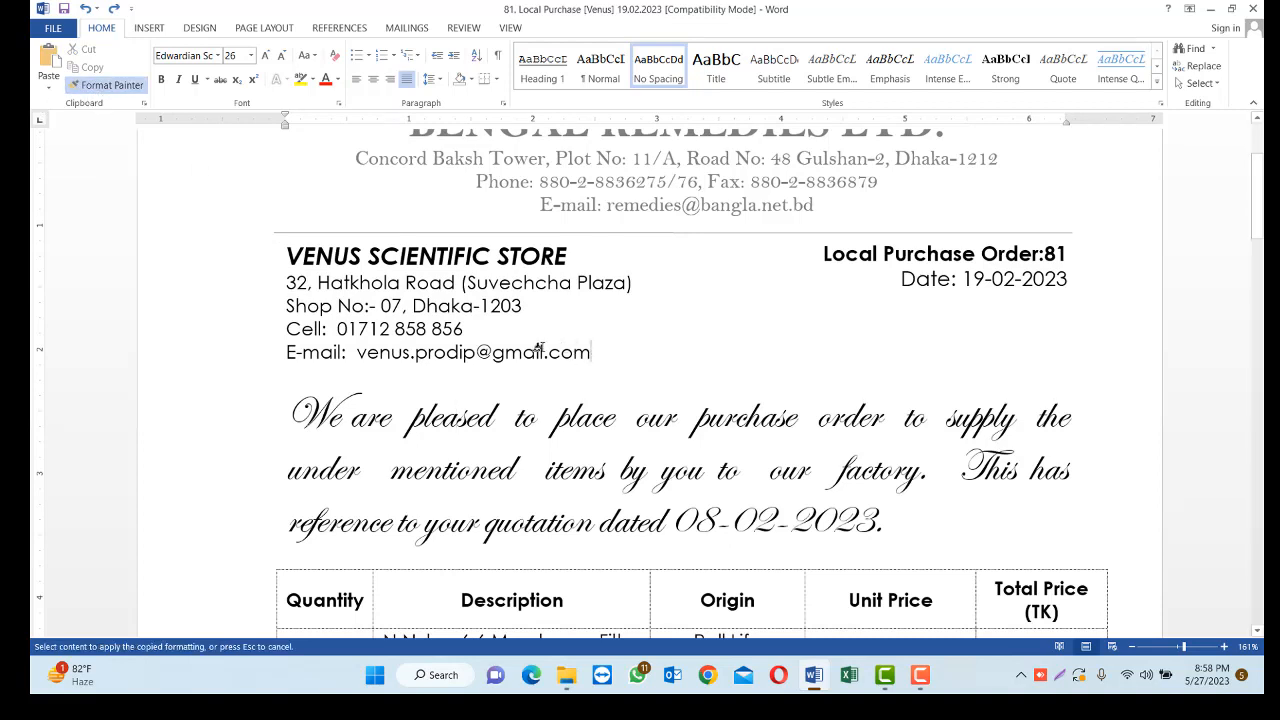
mouse_move(596, 354)
left_mouse_down()
mouse_move(277, 343)
mouse_move(278, 281)
left_mouse_up()
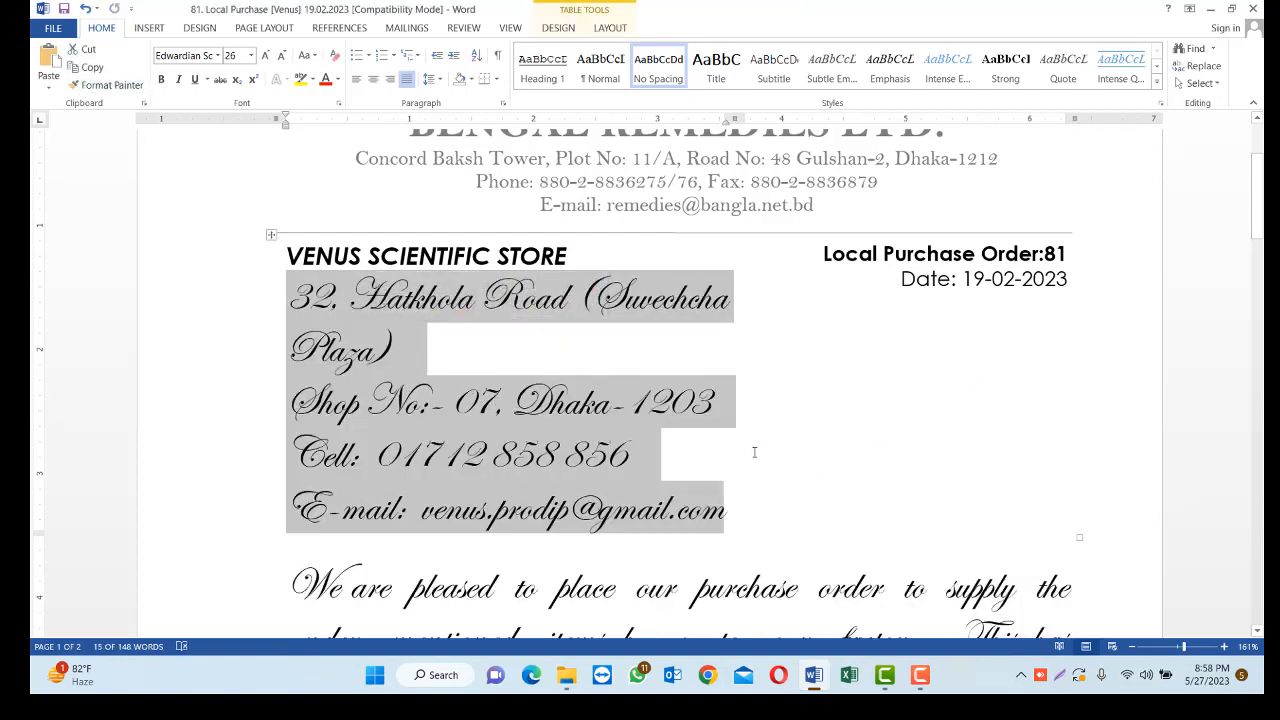
key("ctrl+bracketleft")
key("ctrl+bracketleft")
key("ctrl+bracketleft")
key("ctrl+bracketleft")
key("ctrl+bracketleft")
key("ctrl+bracketleft")
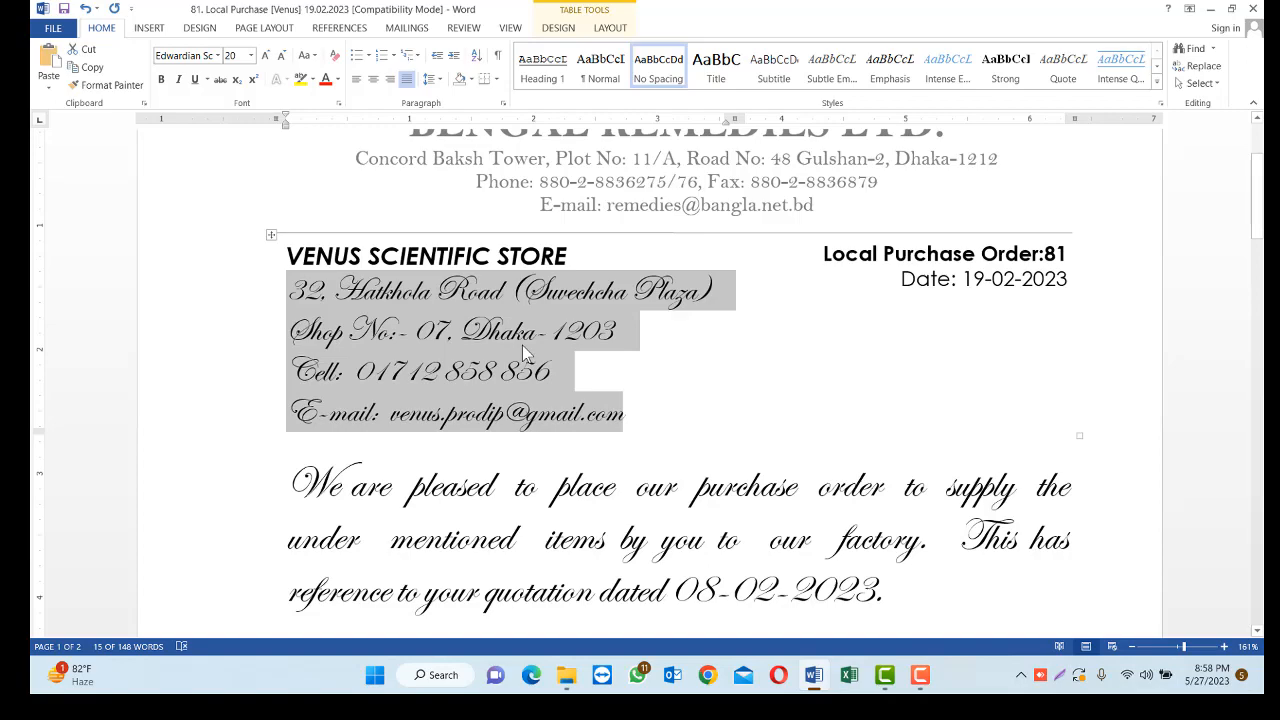
Set the font of "Glacial Acetic Acid" in the item table's Description column to Times New Roman
scroll(558, 430, "down", 3)
scroll(558, 430, "down", 6)
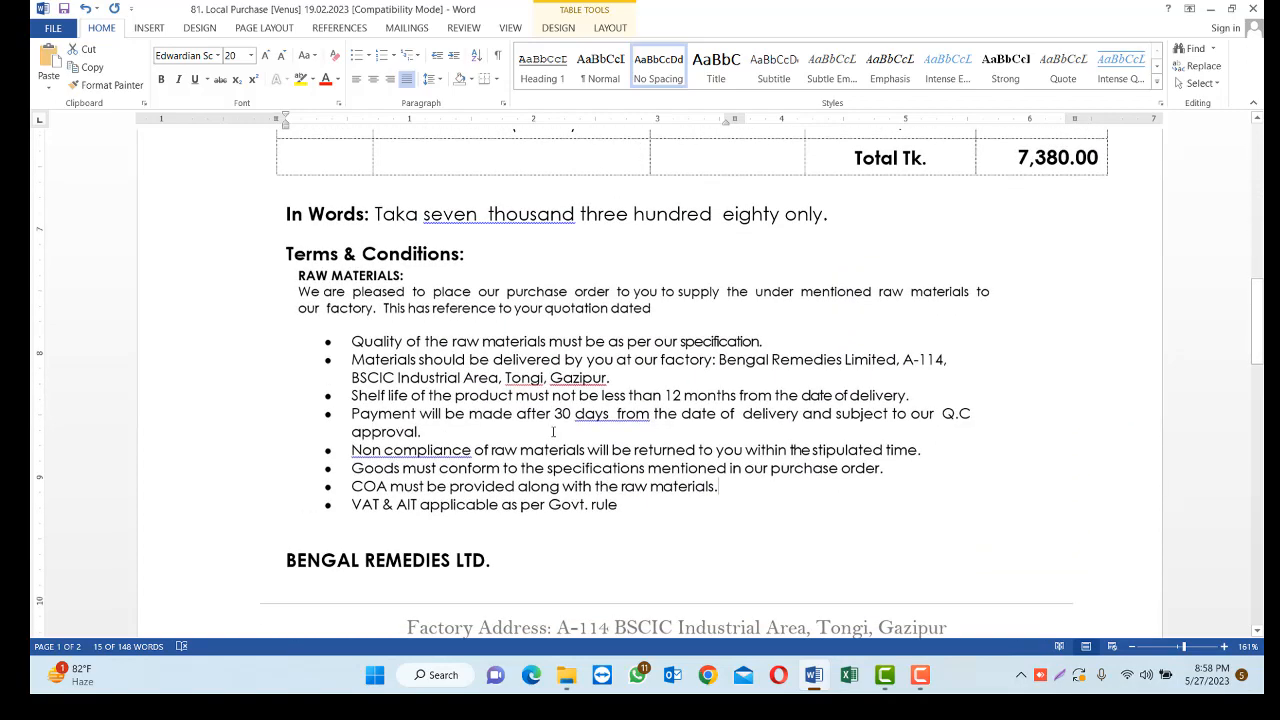
scroll(575, 440, "down", 2)
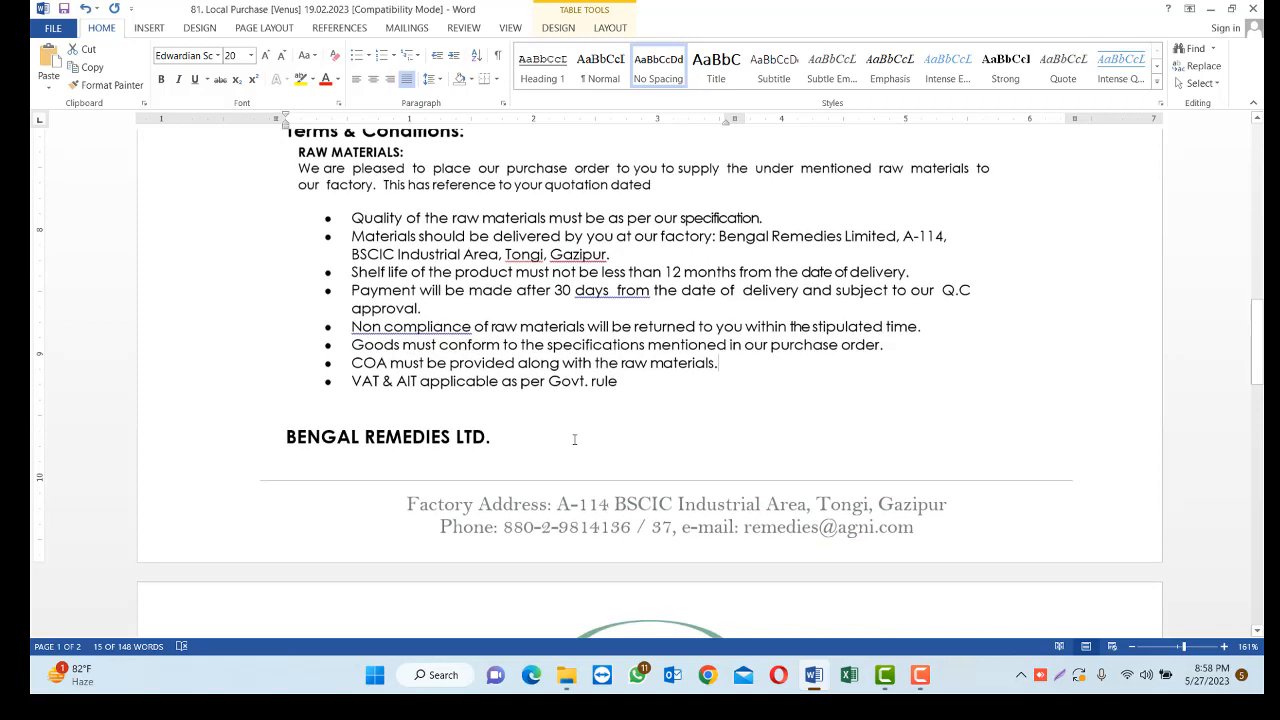
scroll(590, 440, "up", 6)
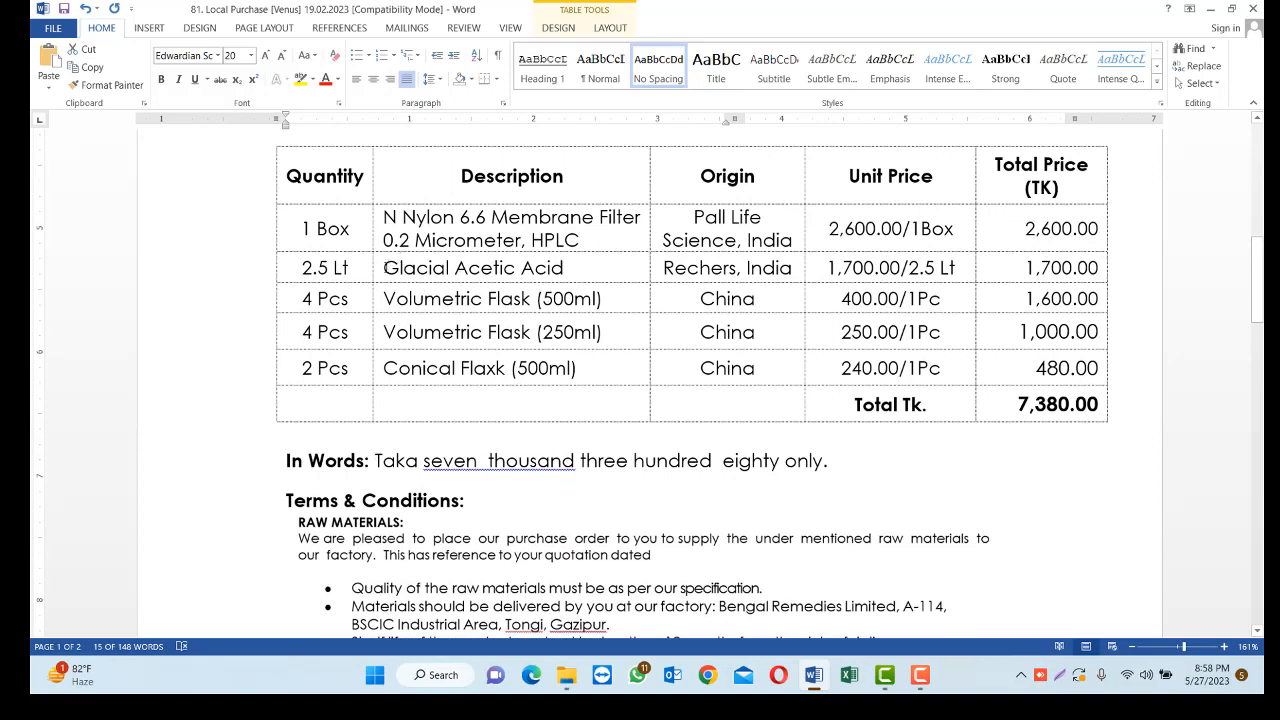
left_click_drag(385, 267, 566, 270)
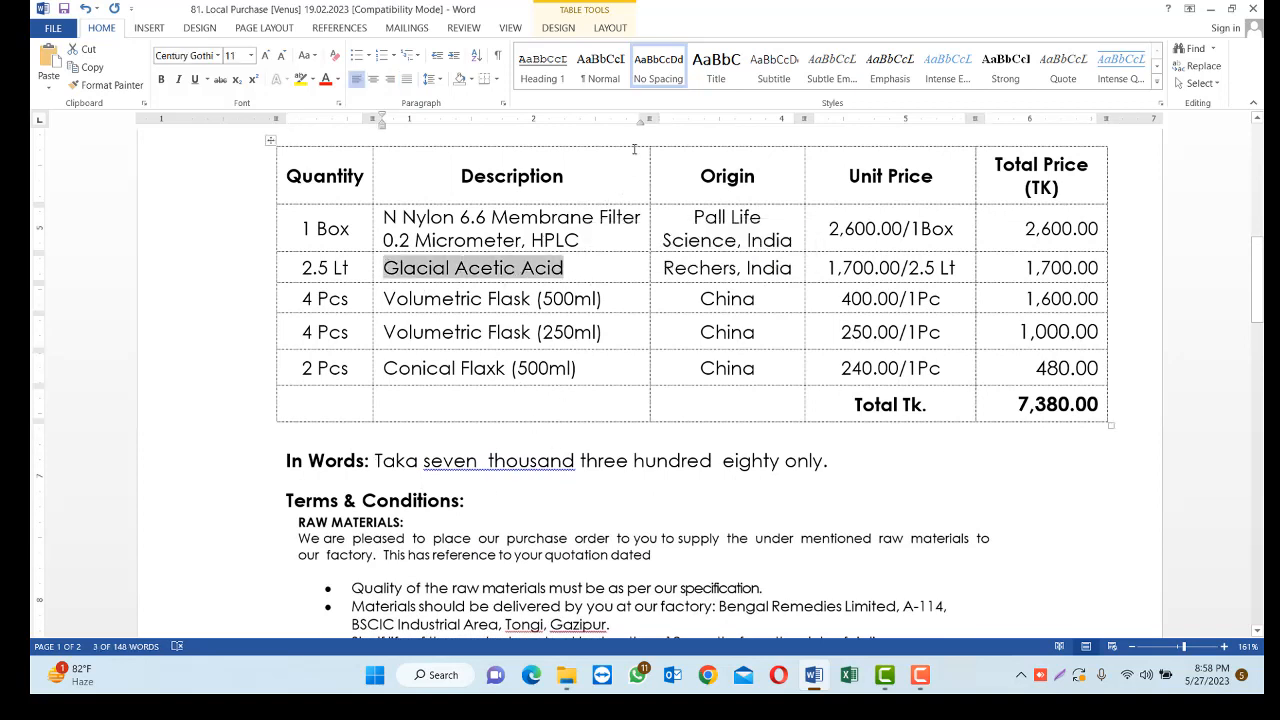
left_click(218, 55)
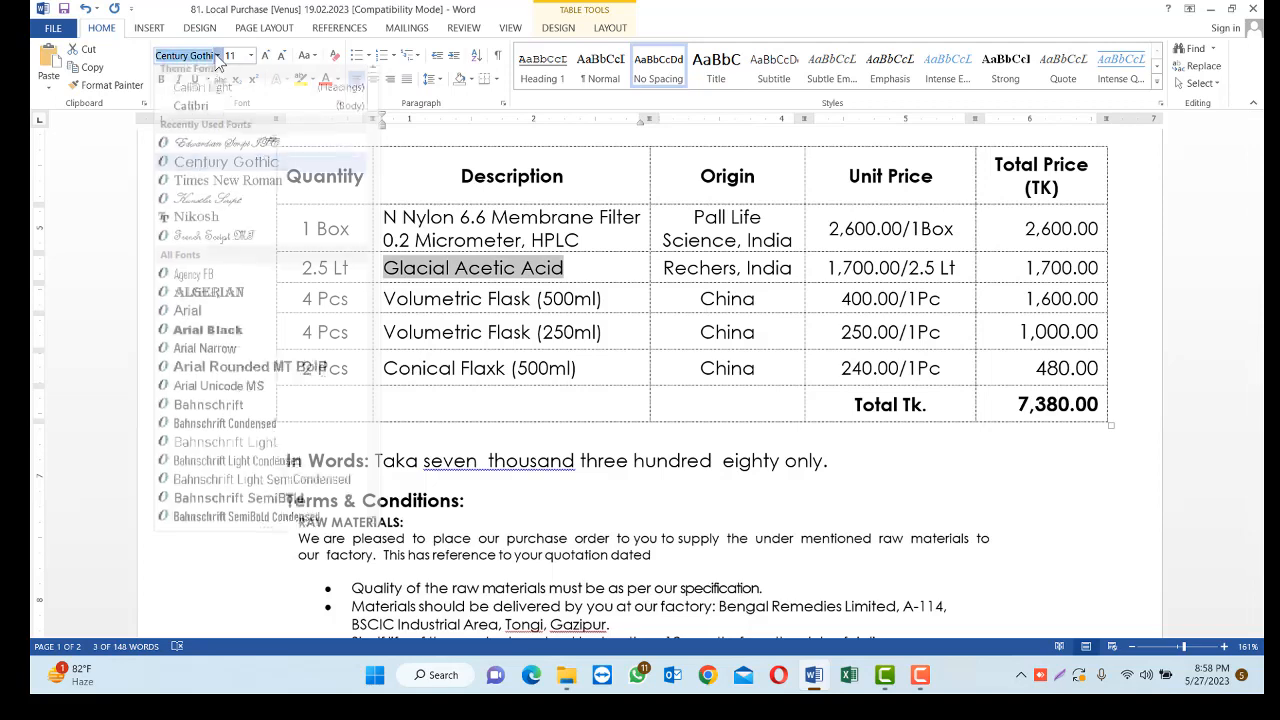
left_click(200, 187)
left_click(465, 272)
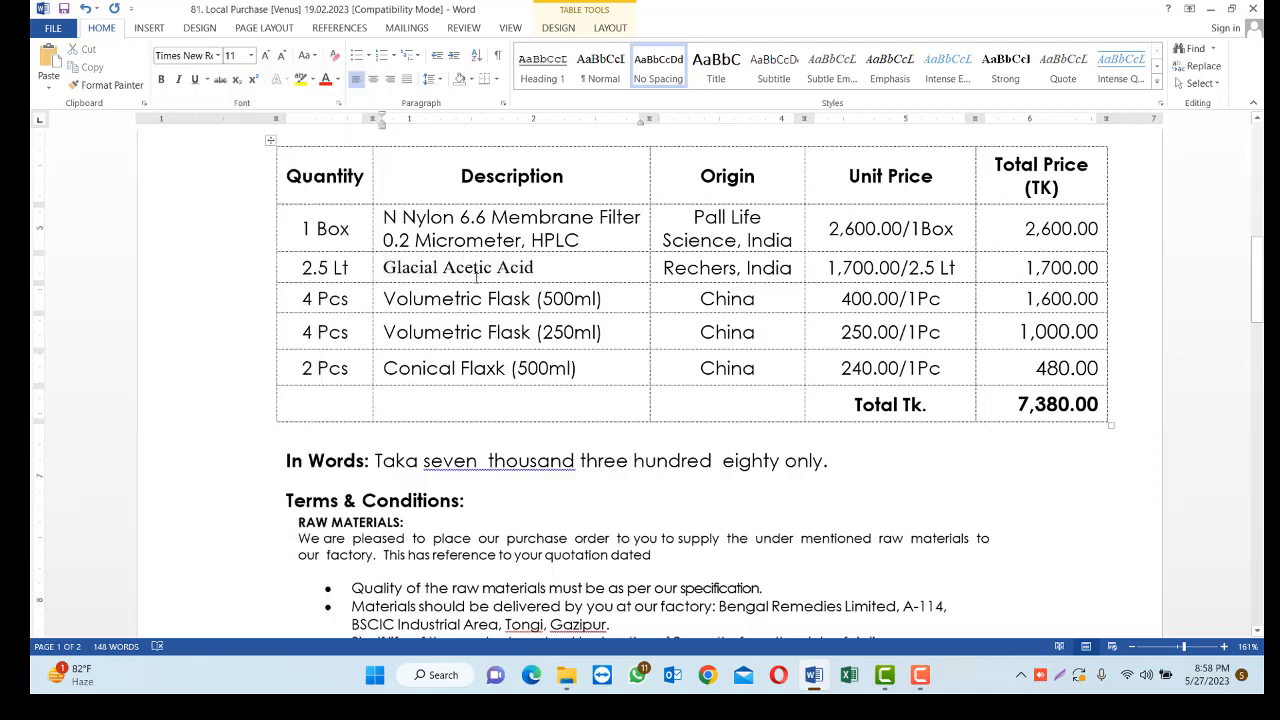
Select the text "Glacial Acetic Acid" in the item table's Description column
left_click_drag(538, 271, 381, 267)
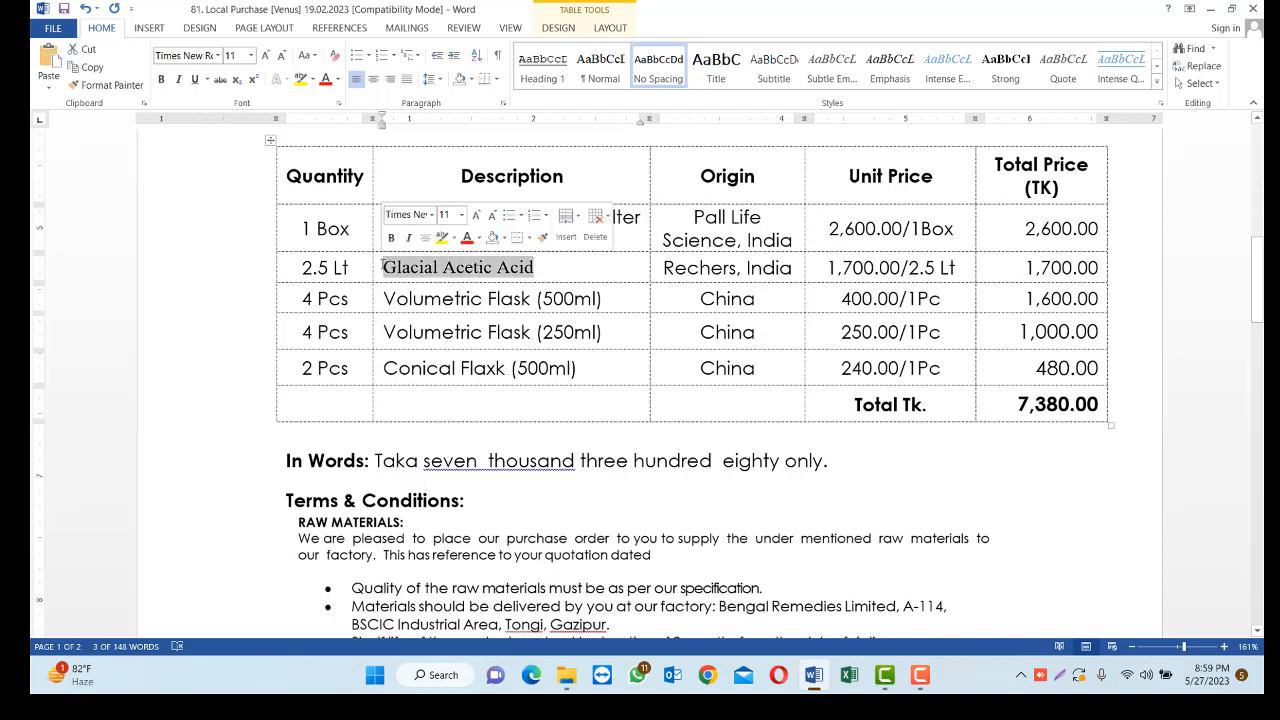